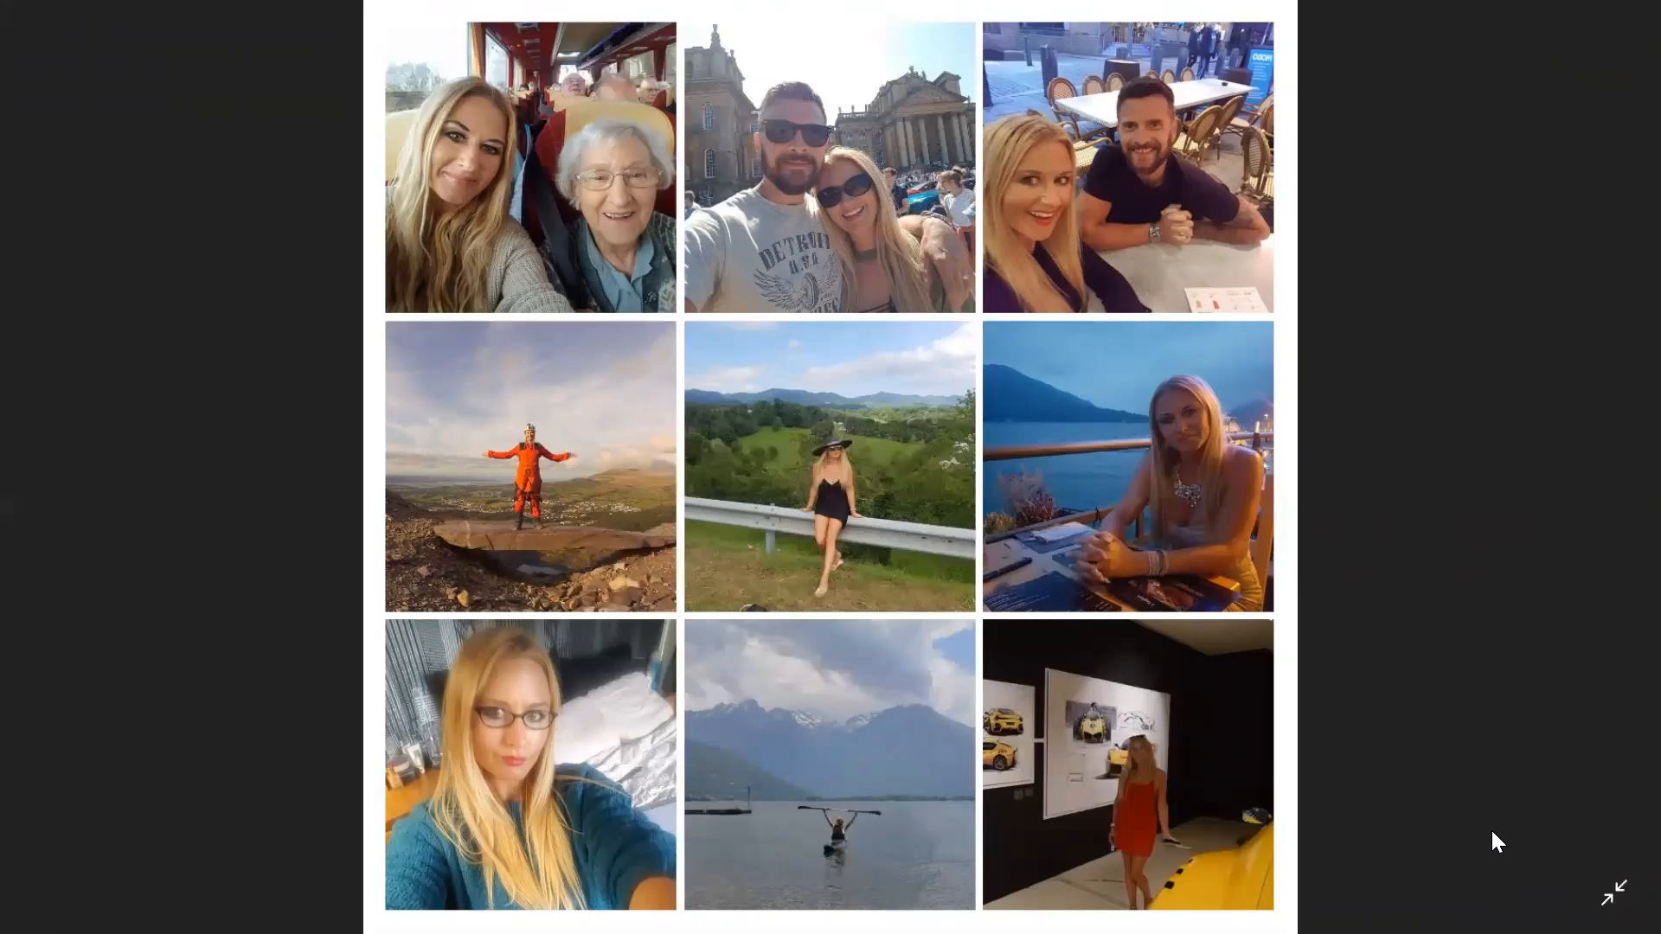
Step: Switch from the Windows Photos collage toward the Builderall editor window with Alt+Tab
key(alt+Tab)
key(alt+Tab)
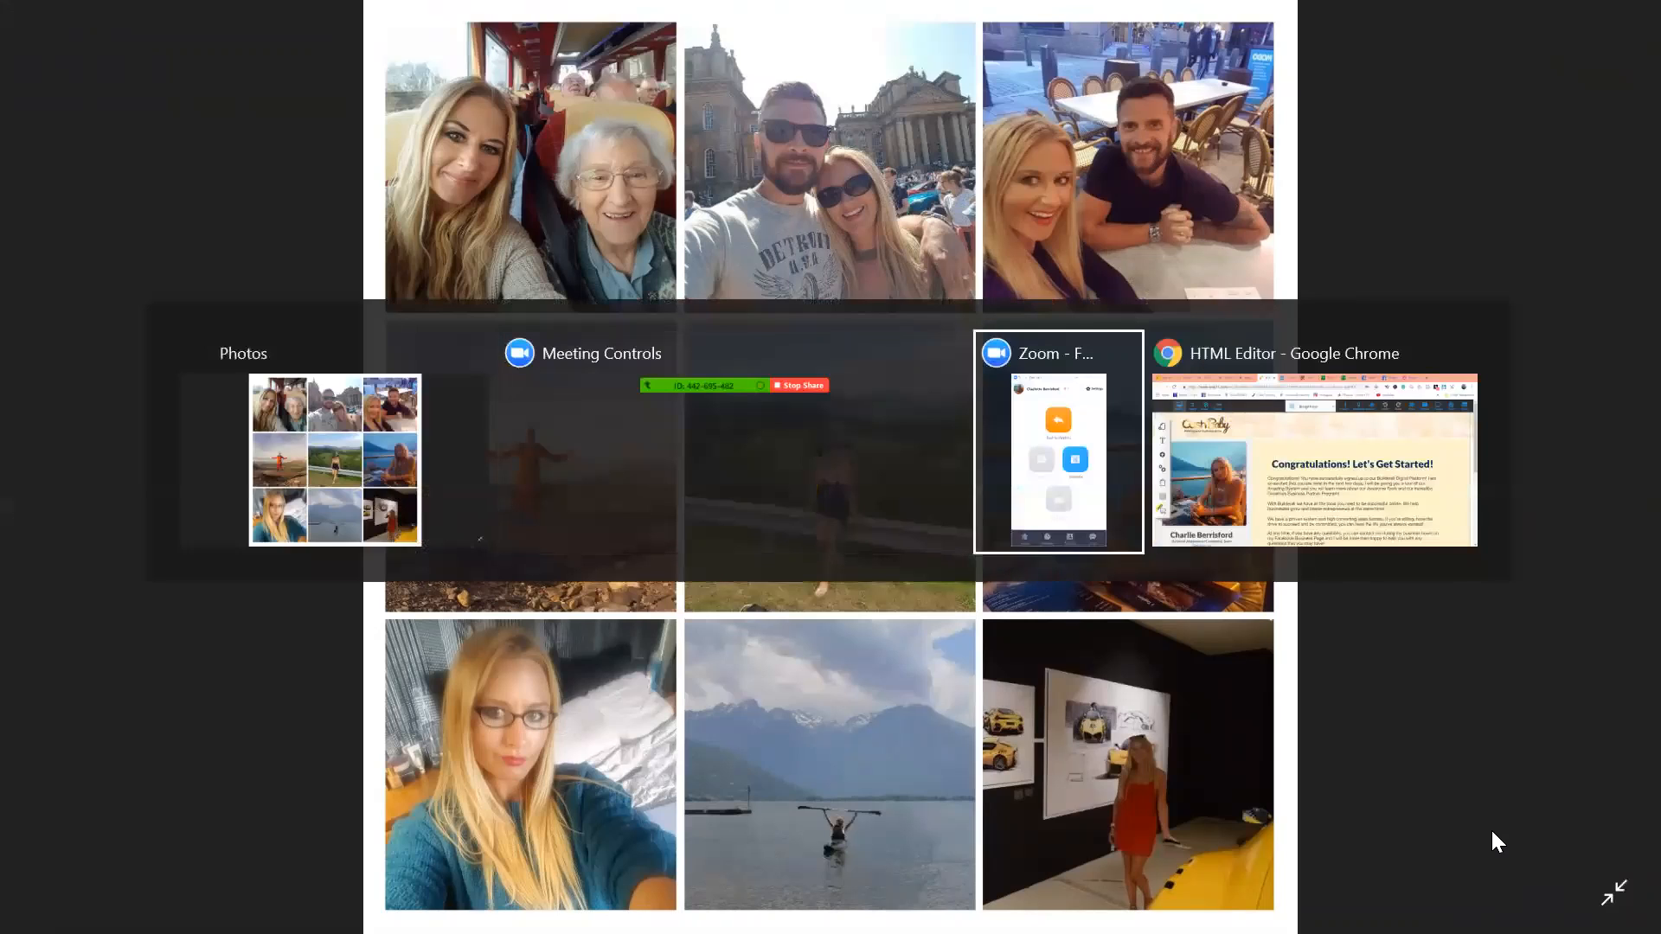
Step: Return to the editor, save the Bridge Page changes, and close the editor tab
key(alt+Tab)
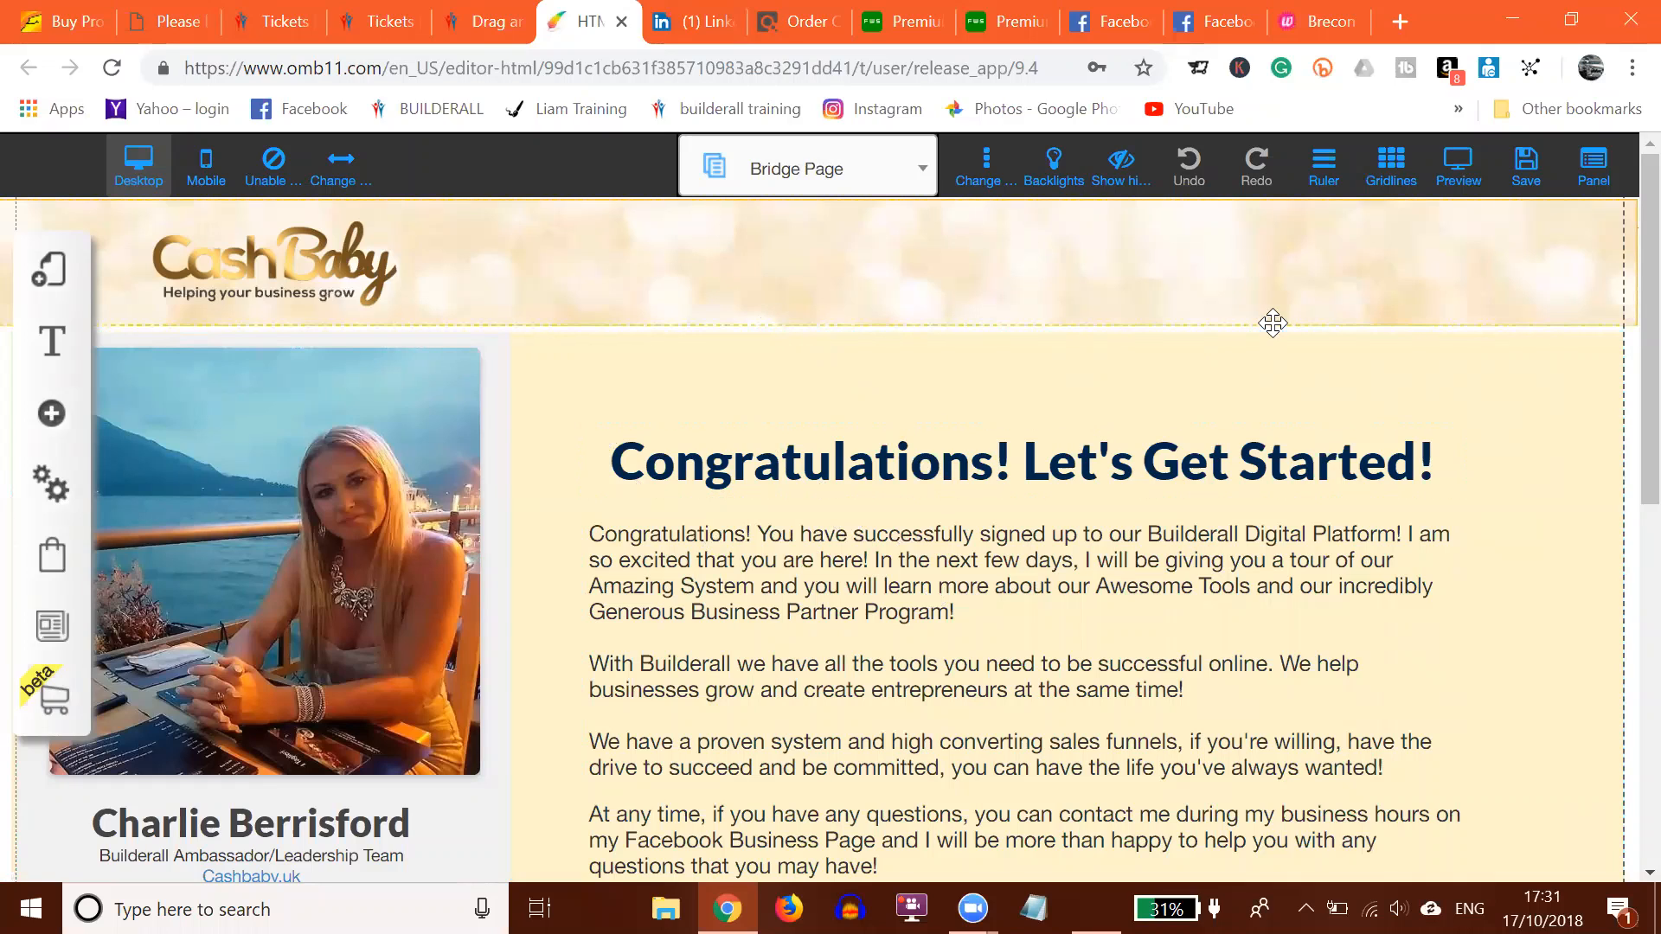
click(1526, 173)
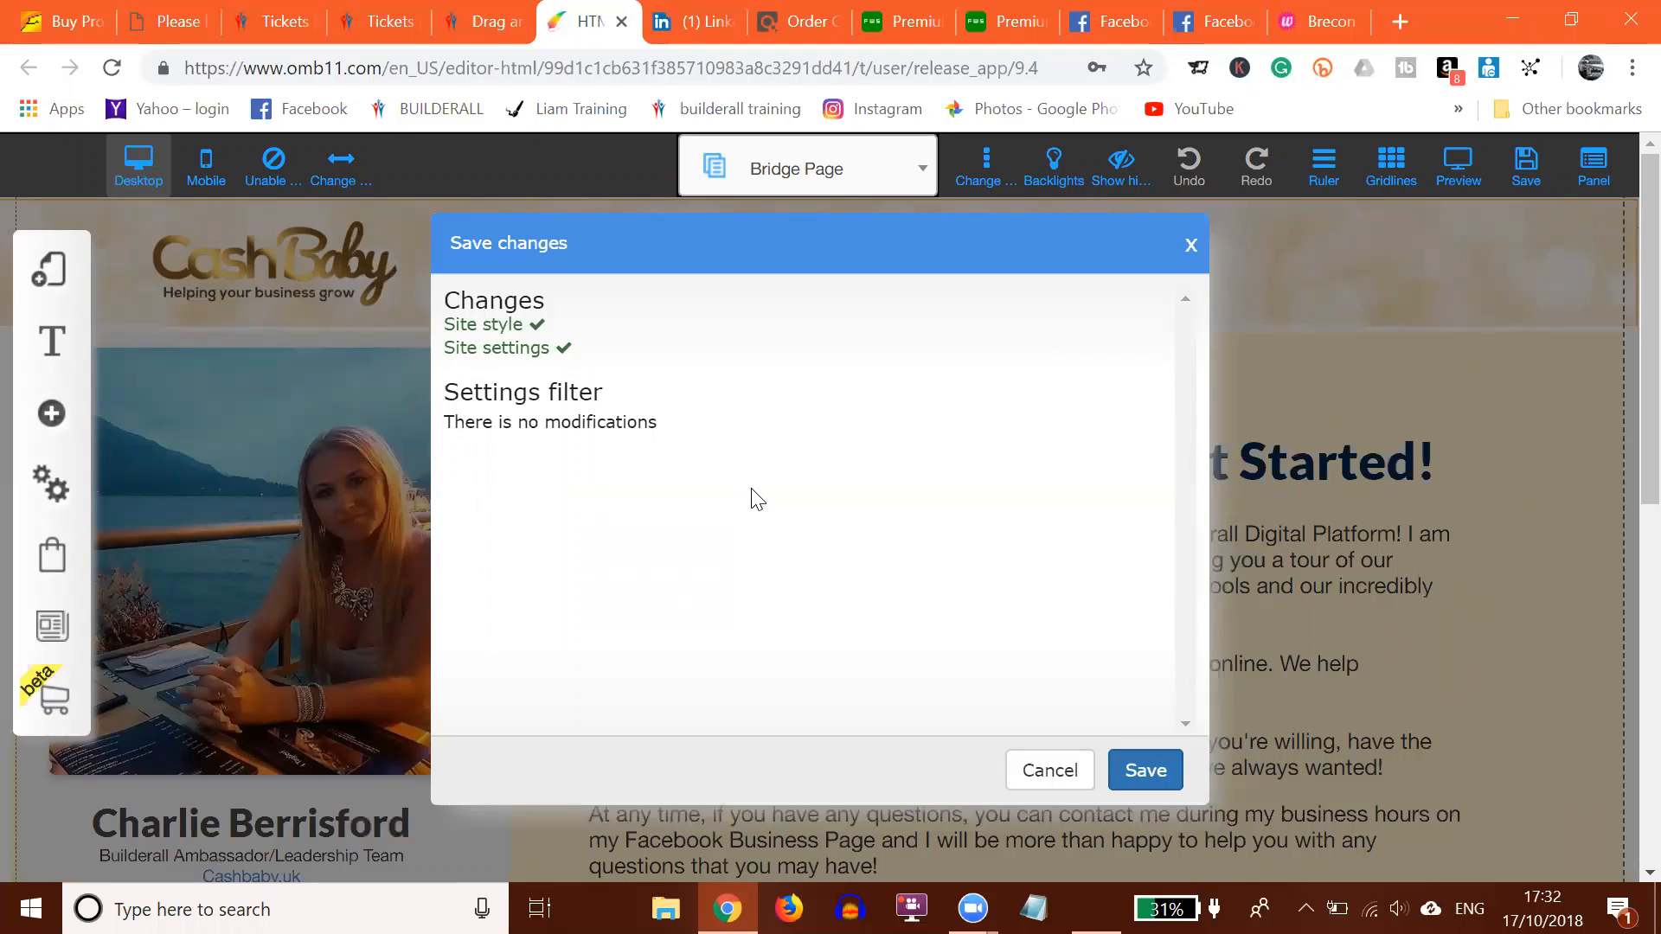
click(1154, 777)
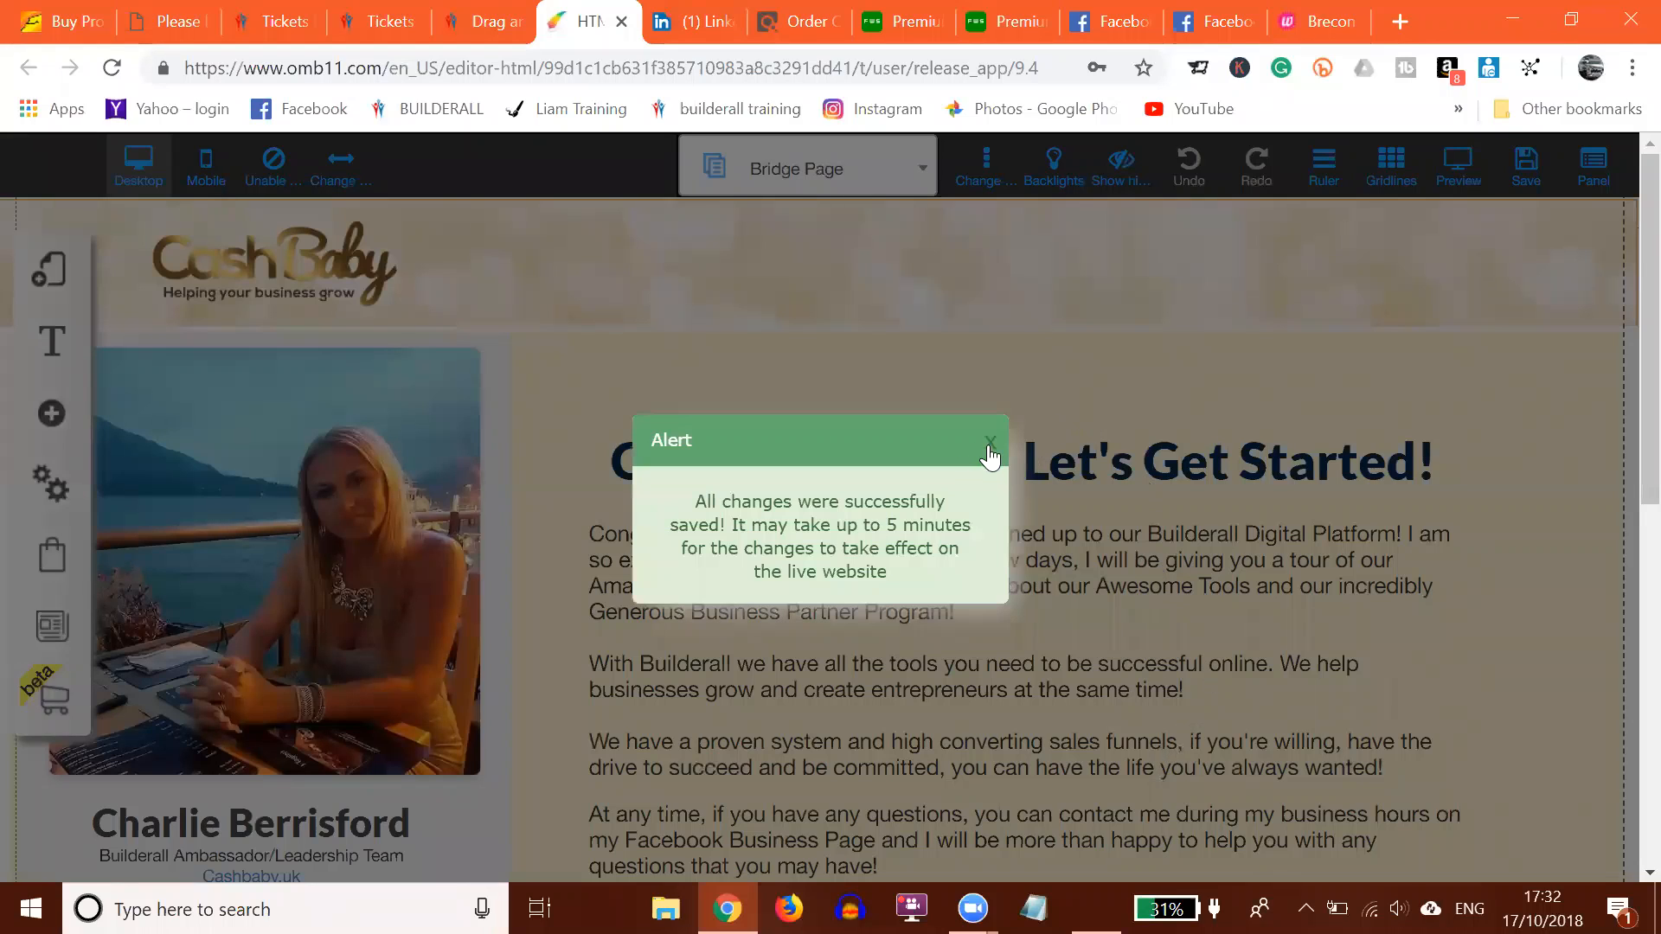
click(991, 444)
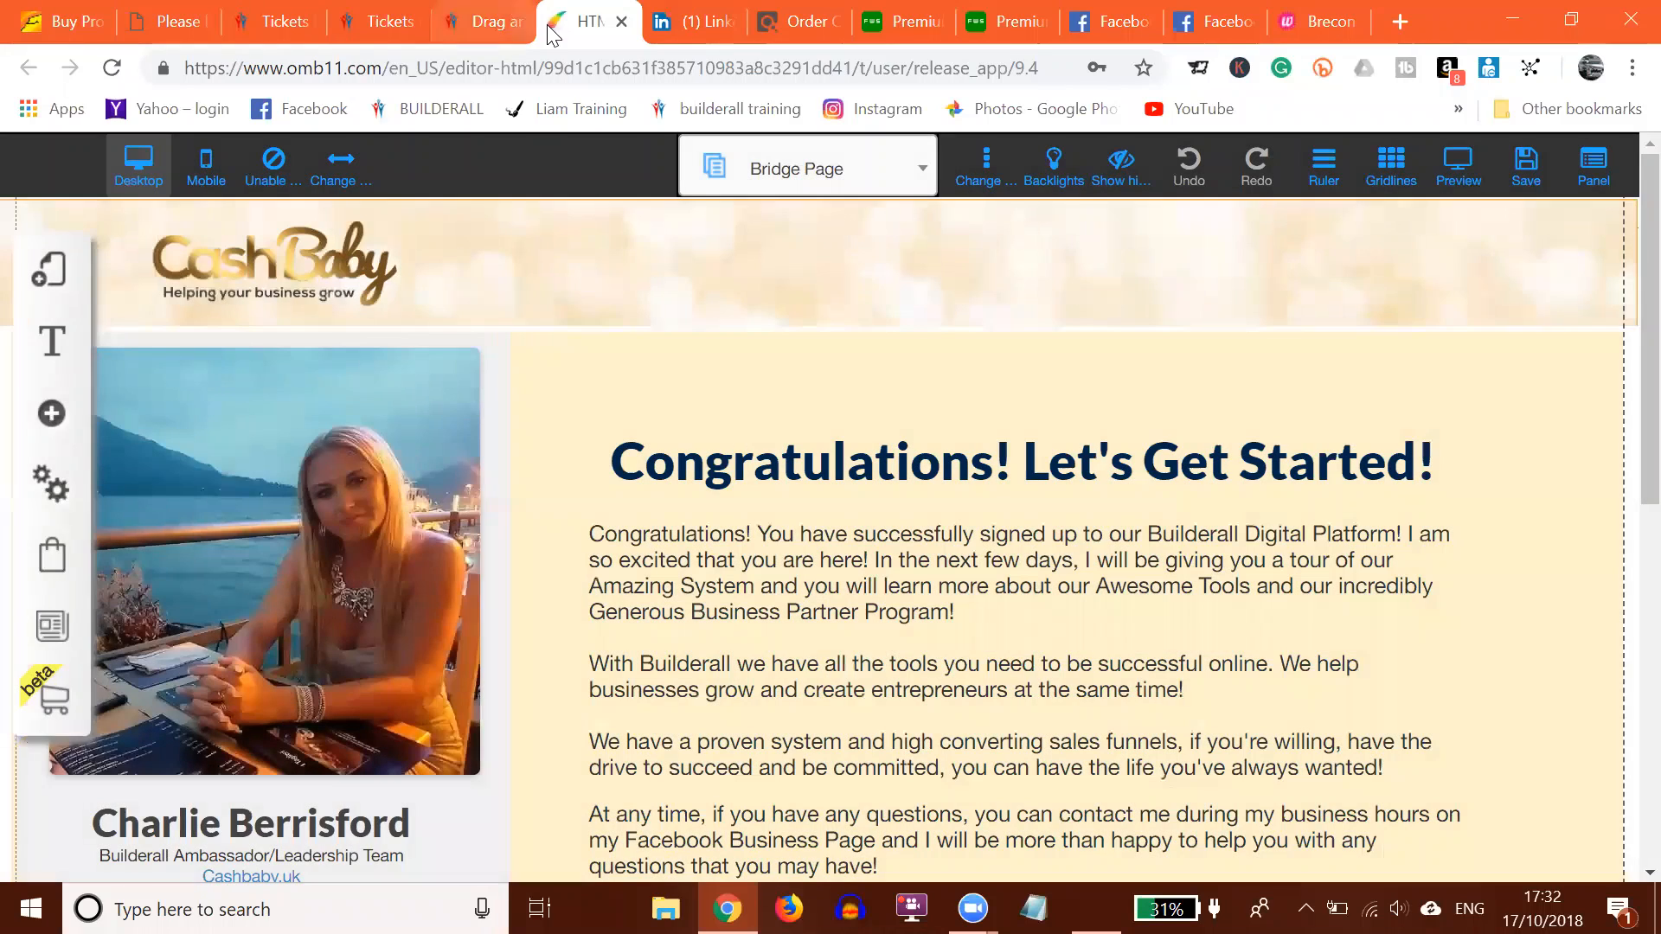
click(621, 22)
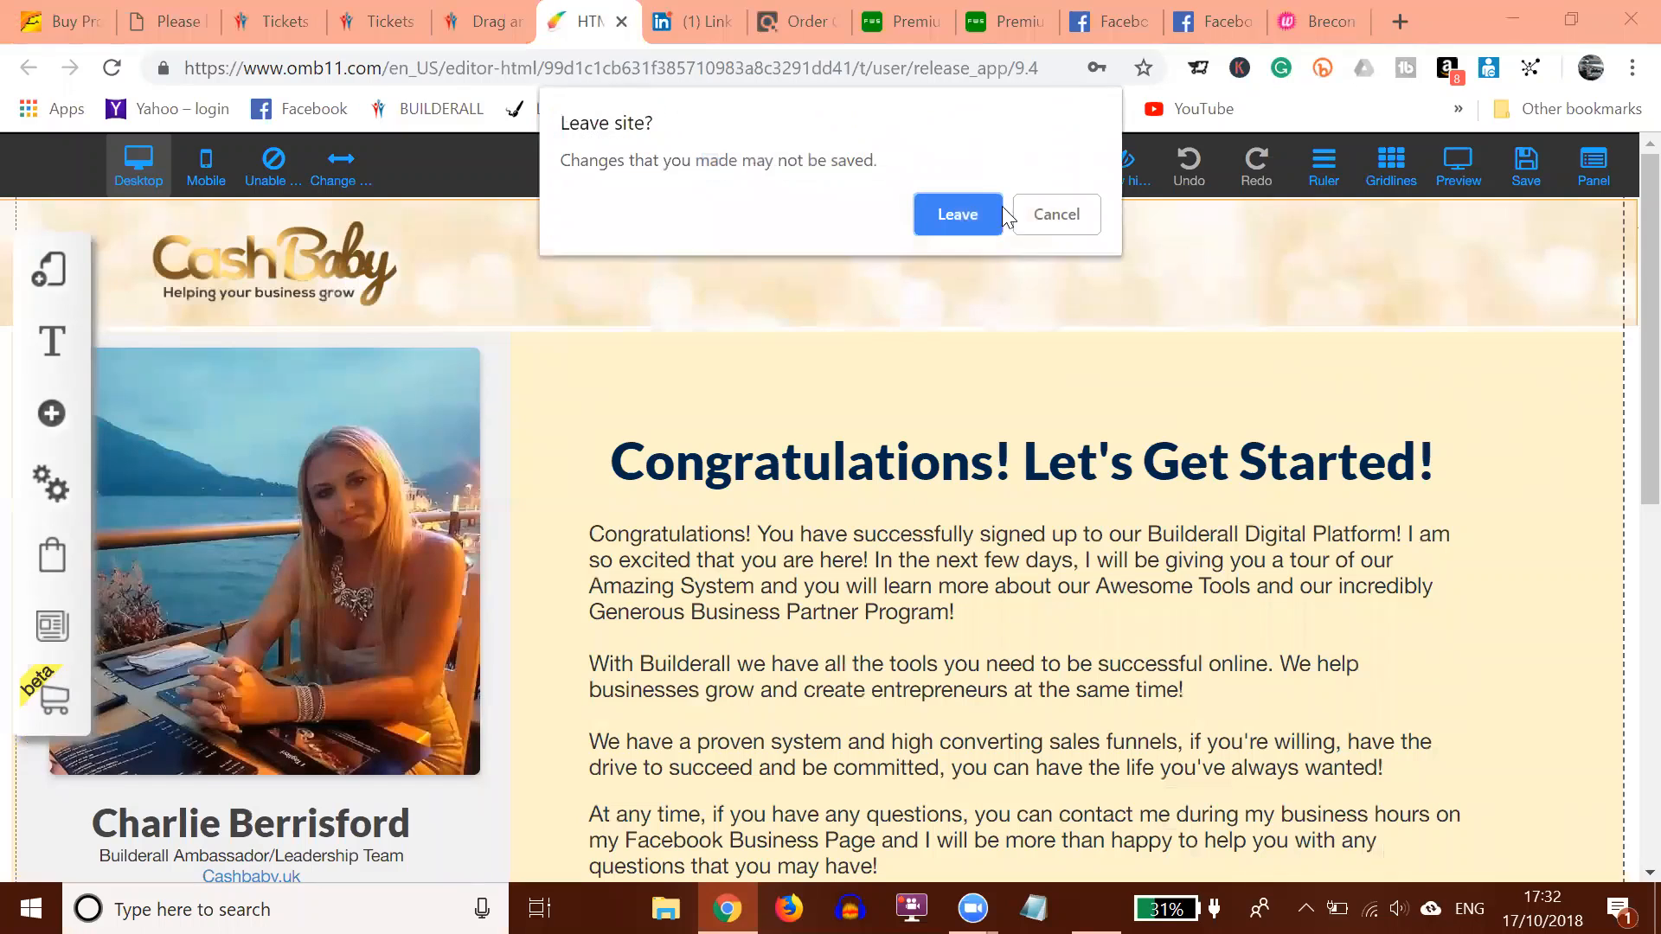
Step: Leave the editor and reopen 7dayfollowup_copy_1 from Builders > Drag and Drop Pixel Perfect > My sites
click(960, 213)
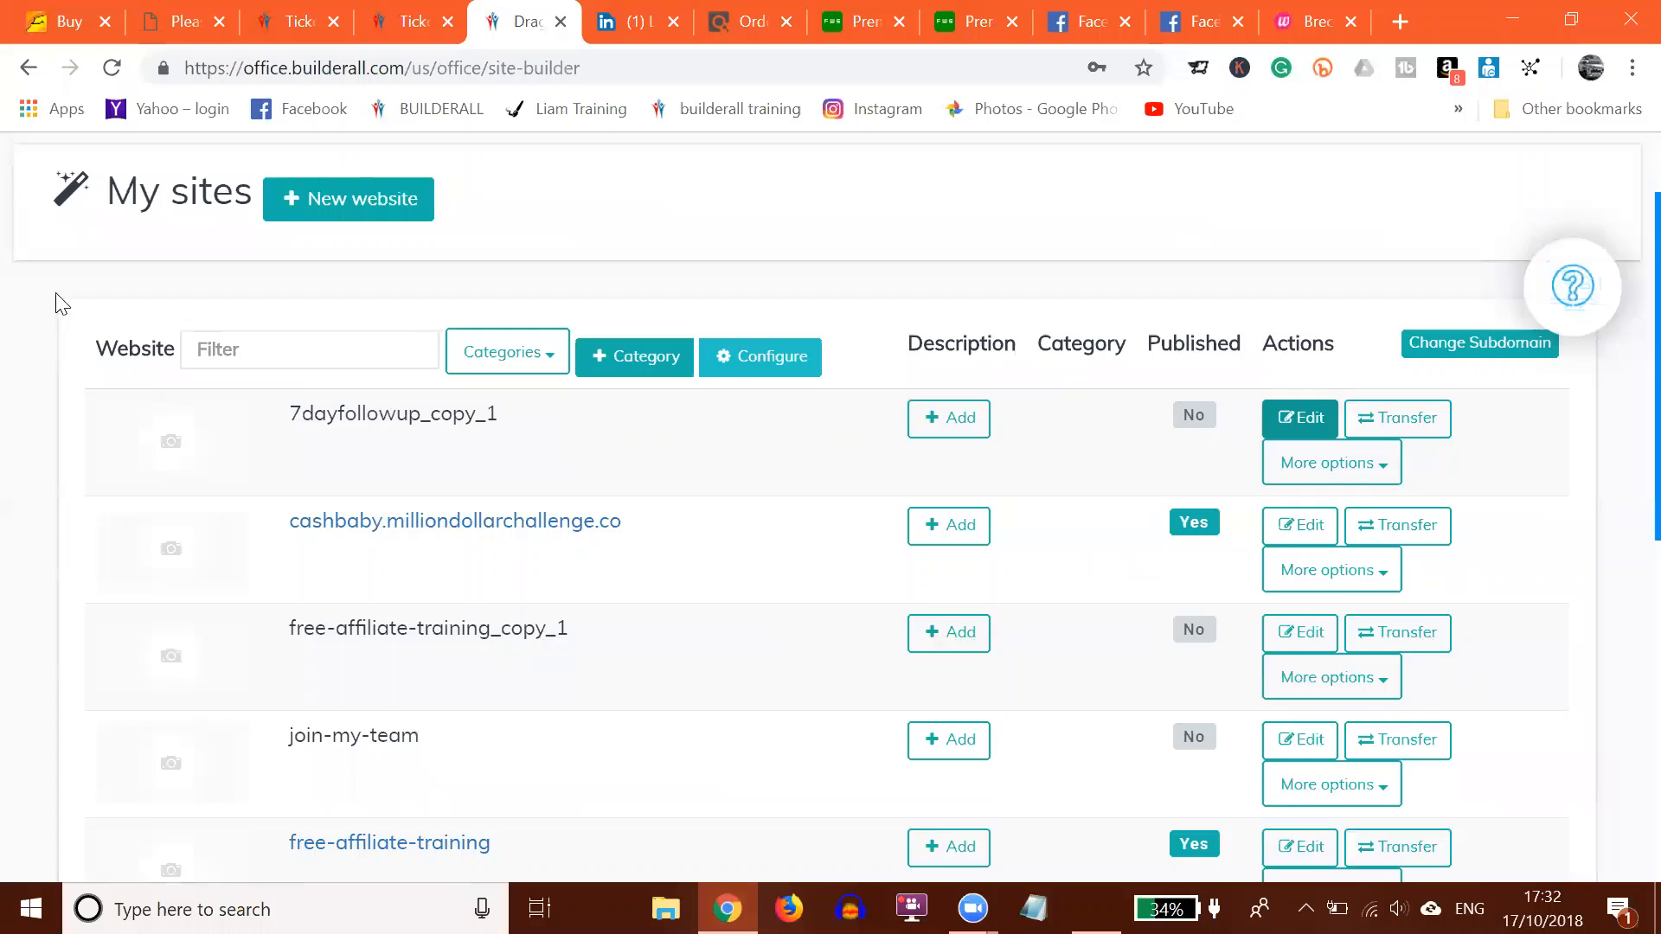
scroll(263, 420, up, 2)
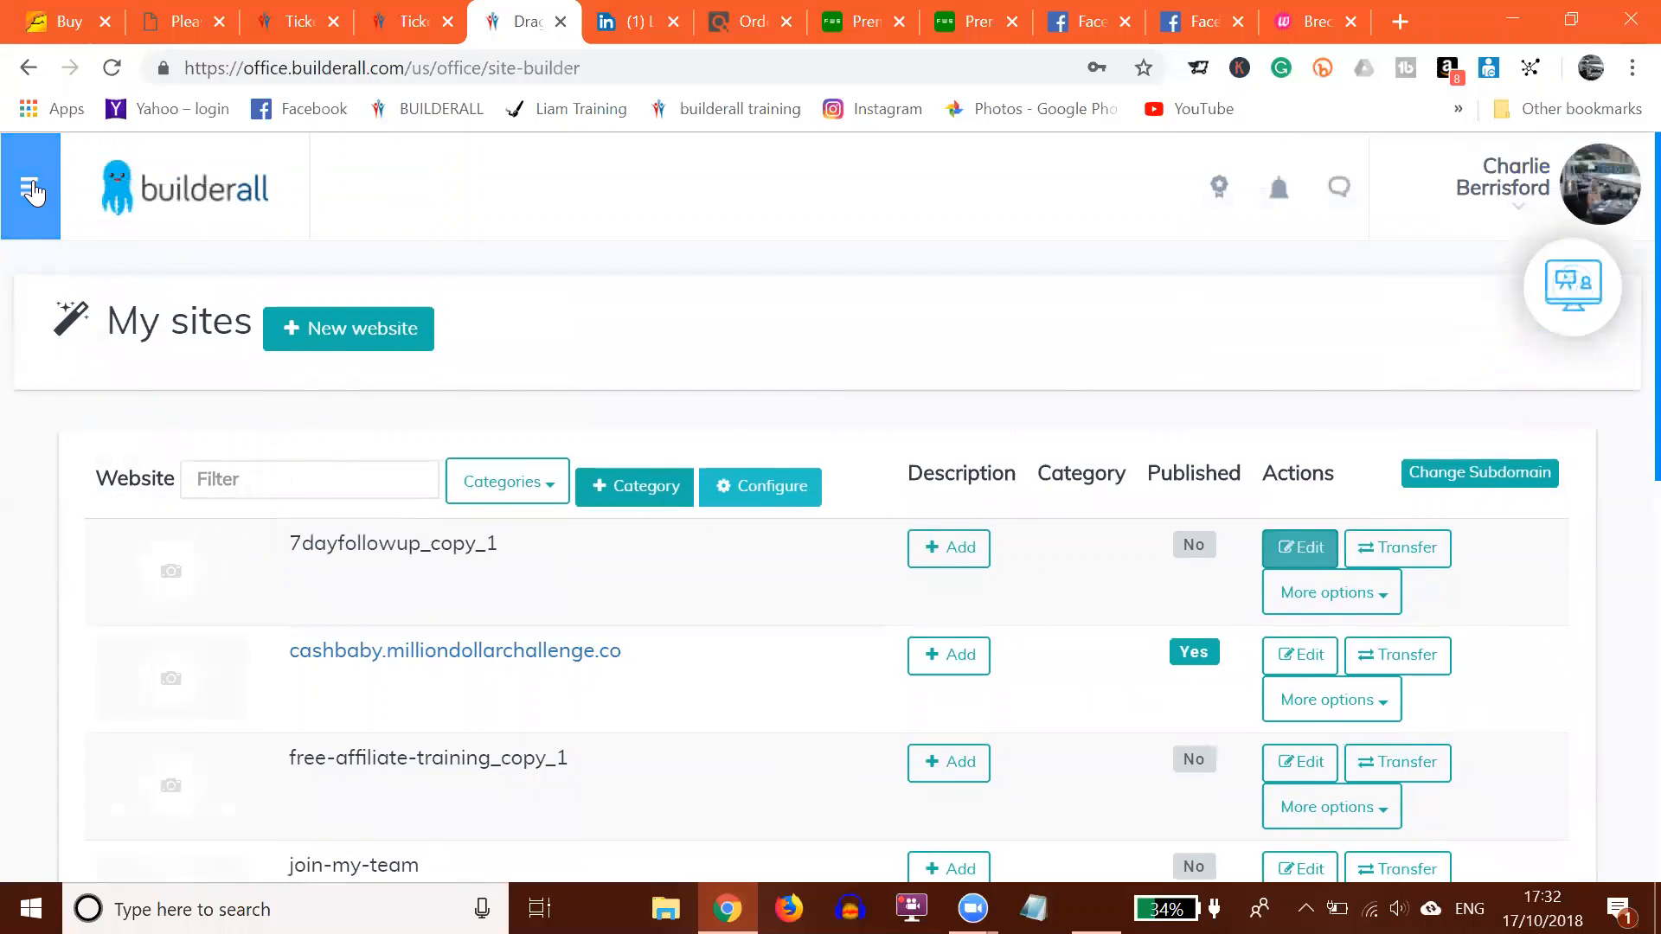
click(31, 188)
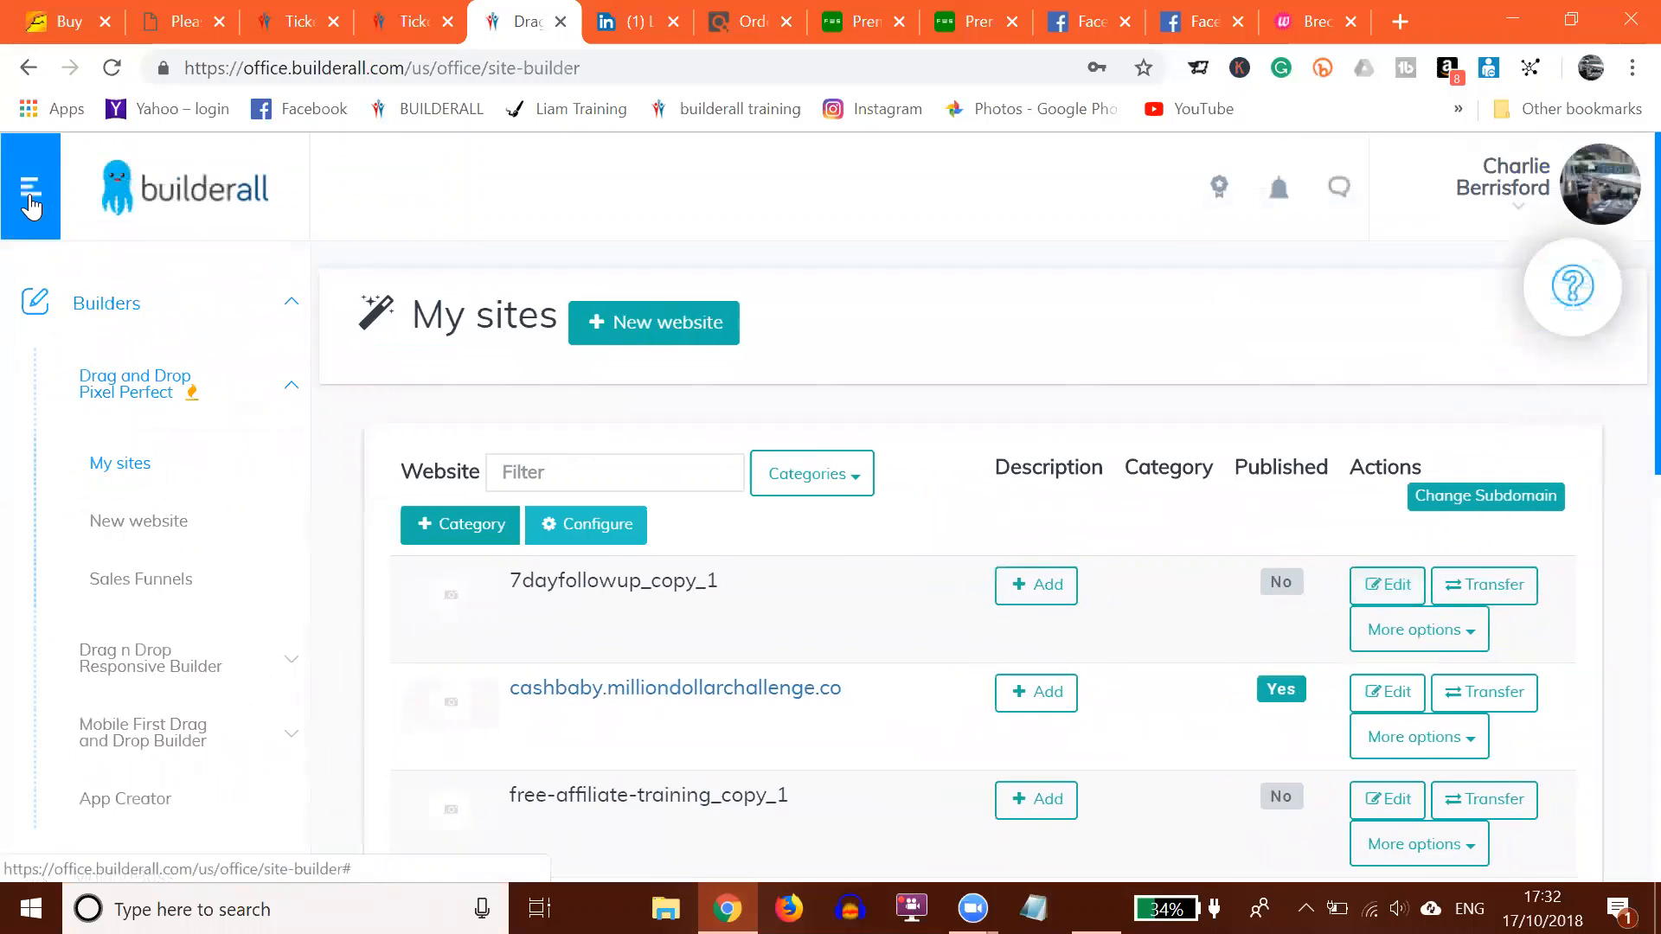
click(97, 307)
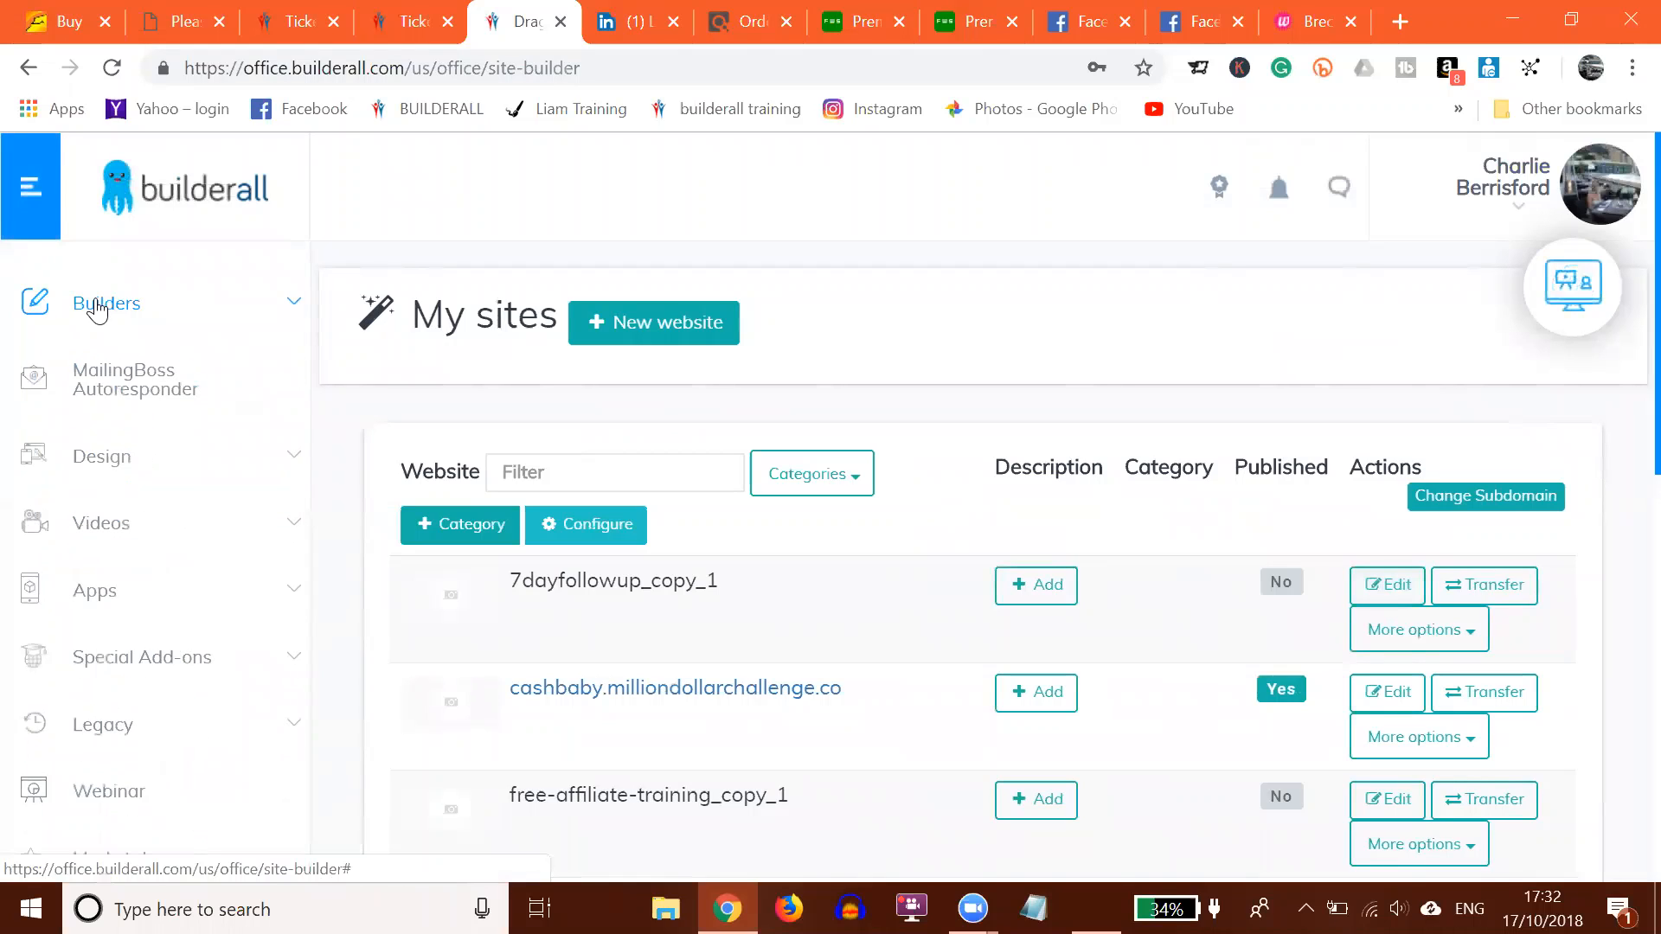
click(98, 311)
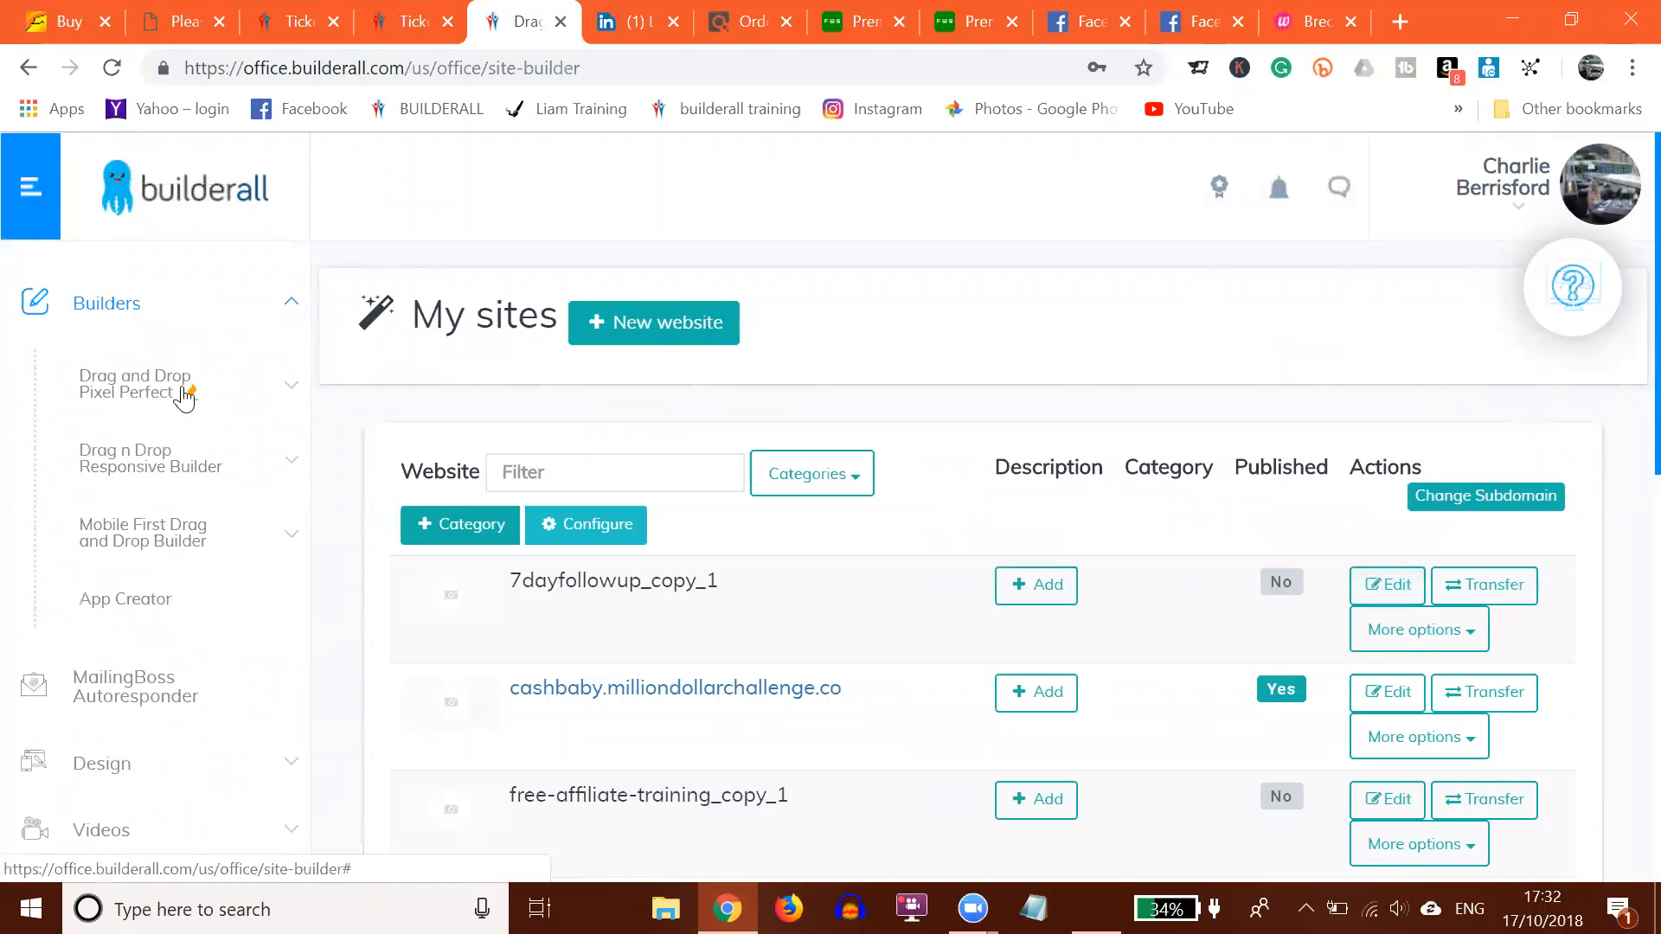
click(123, 392)
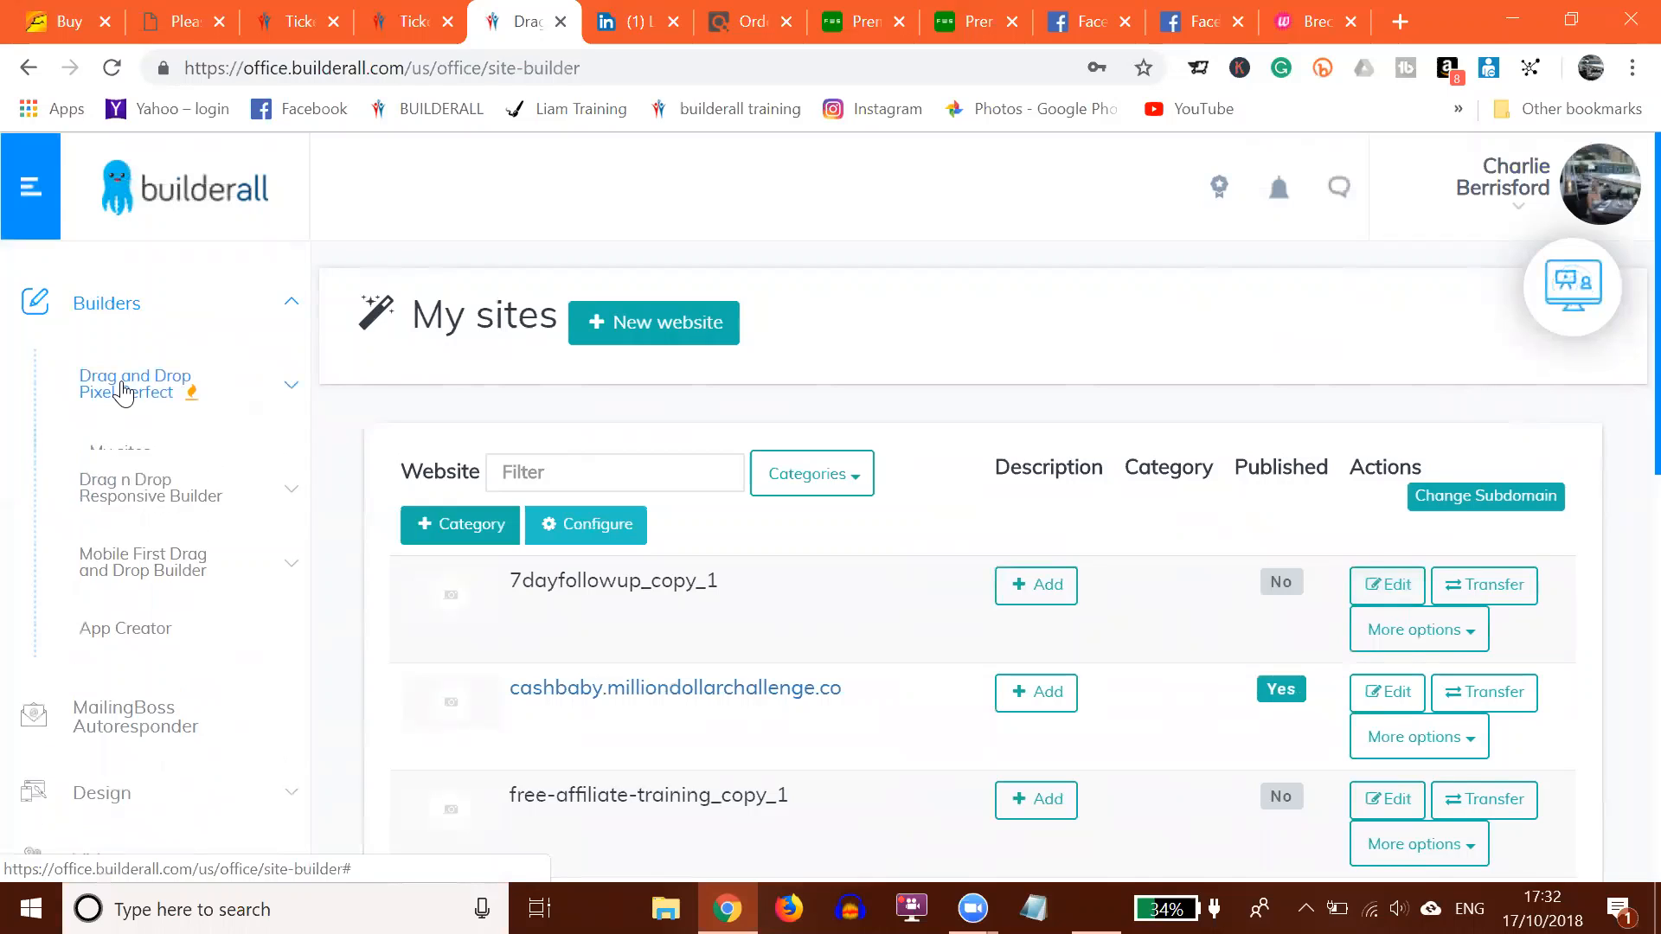
click(116, 471)
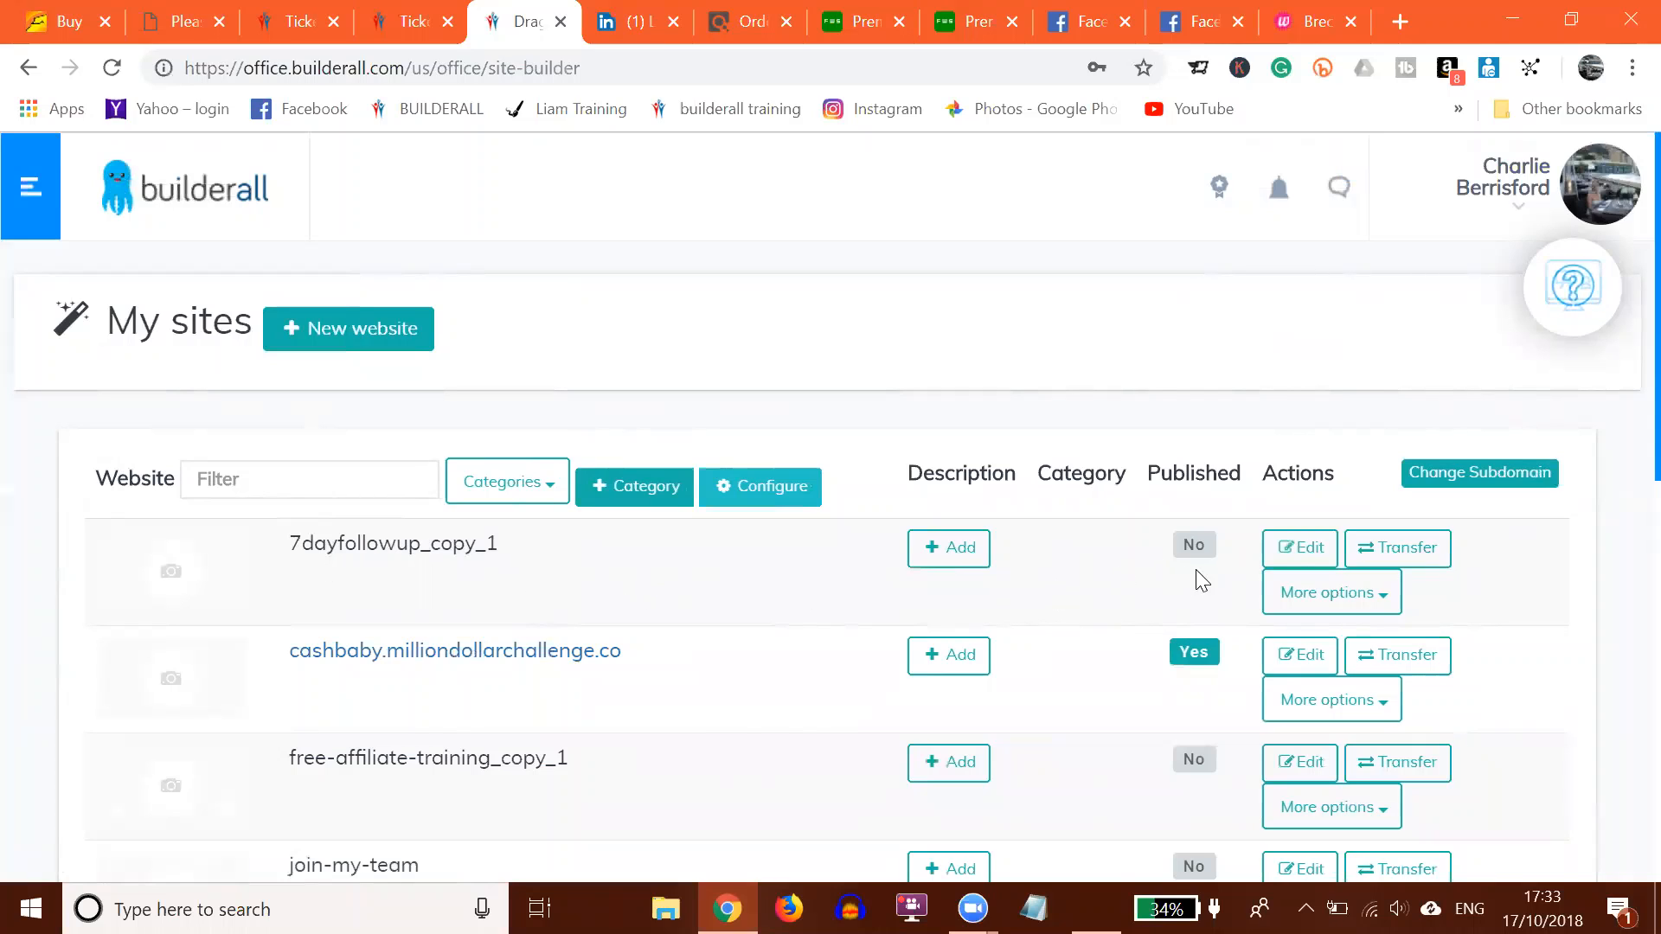
click(1302, 553)
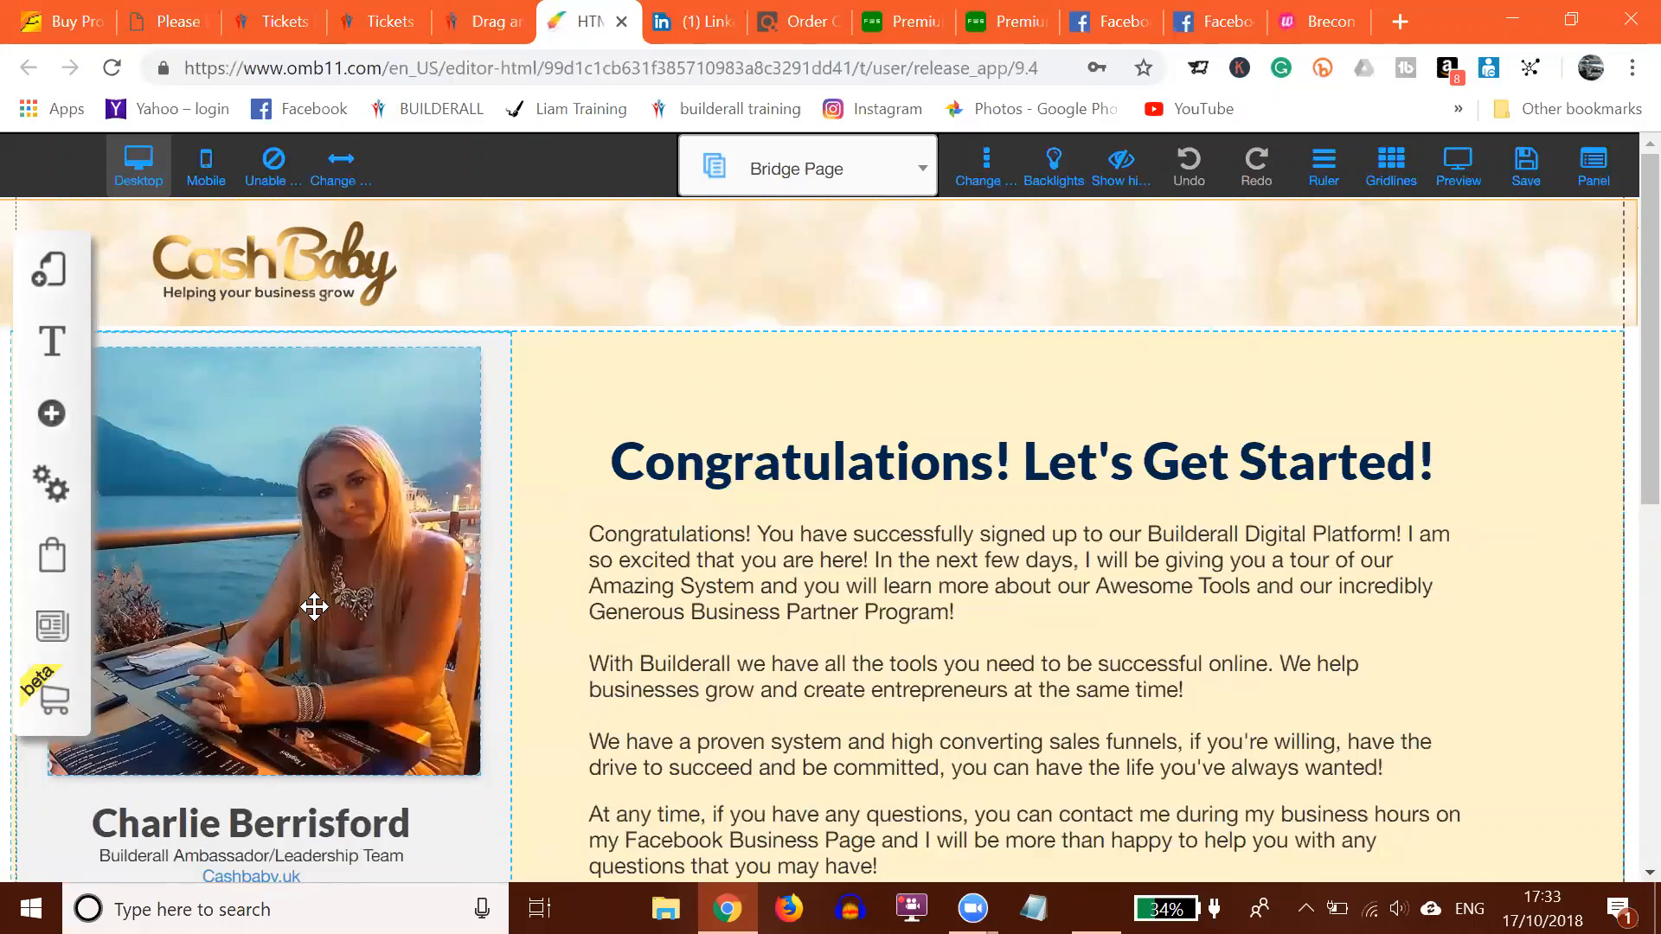
click(257, 509)
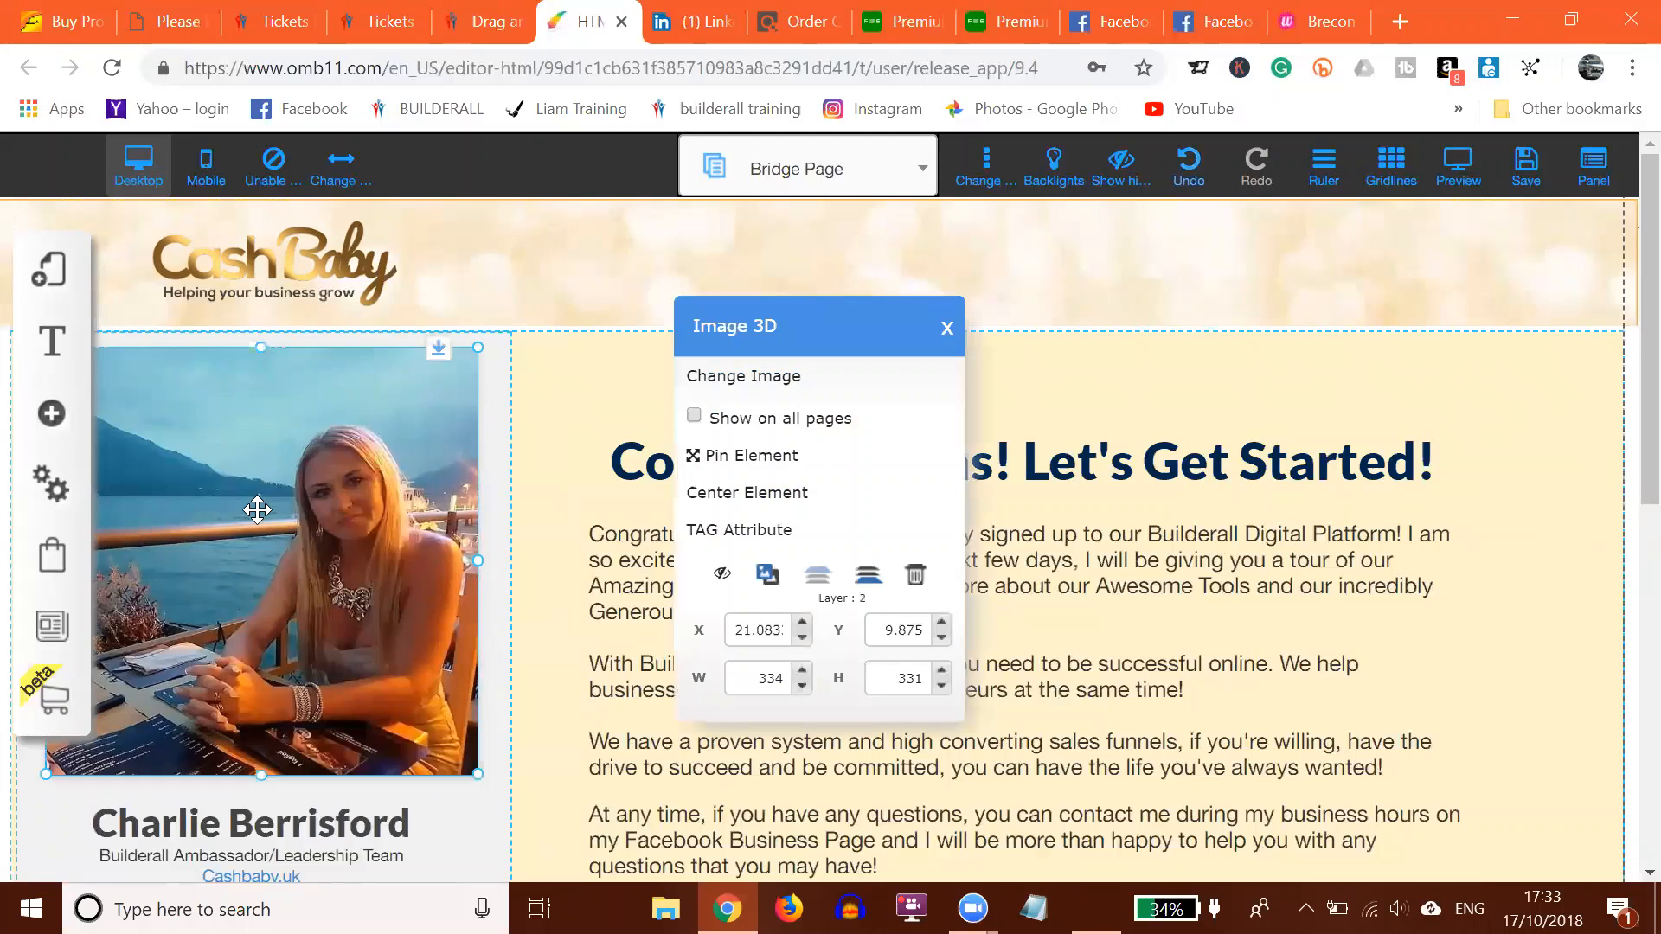
click(752, 378)
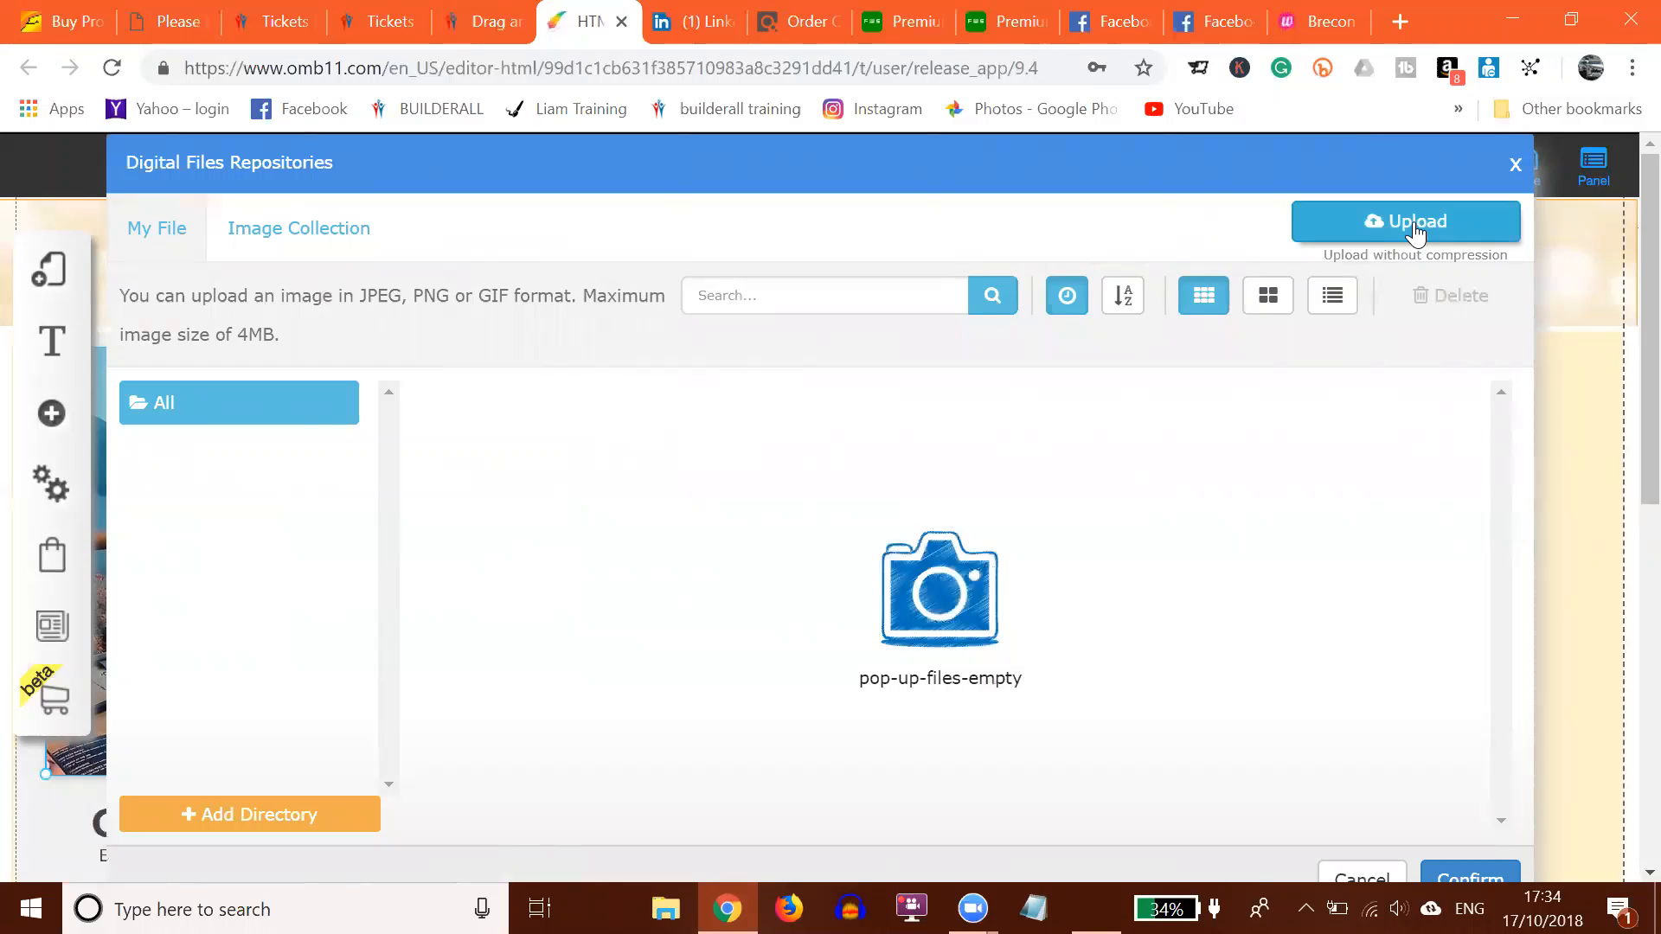
click(1471, 878)
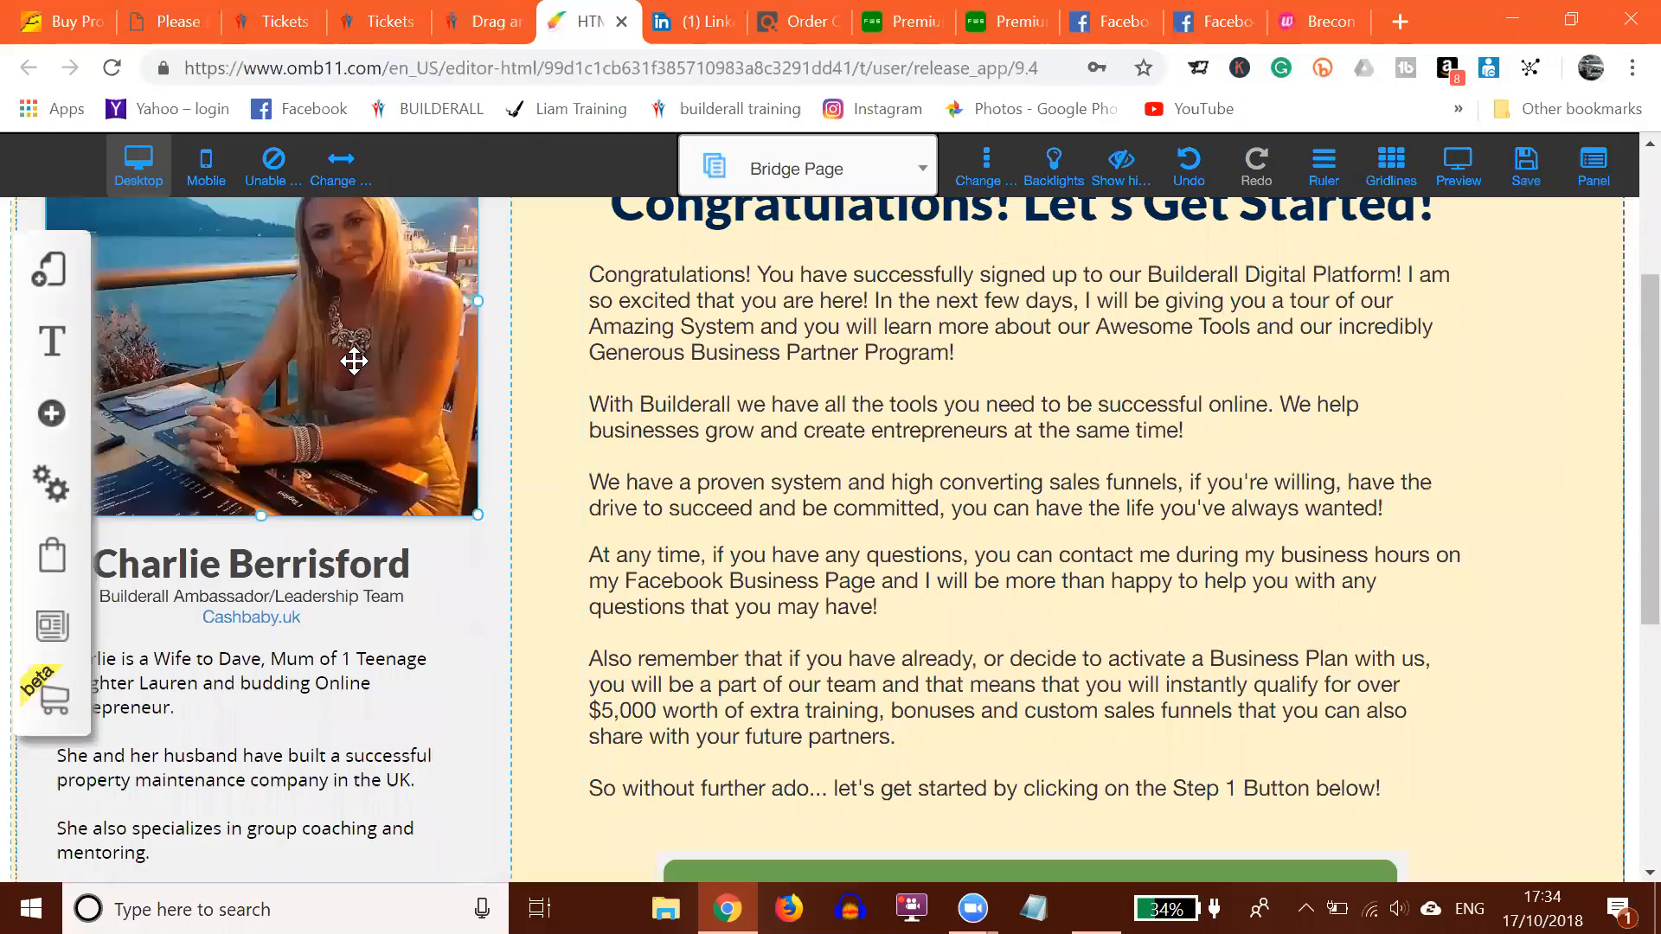
click(242, 570)
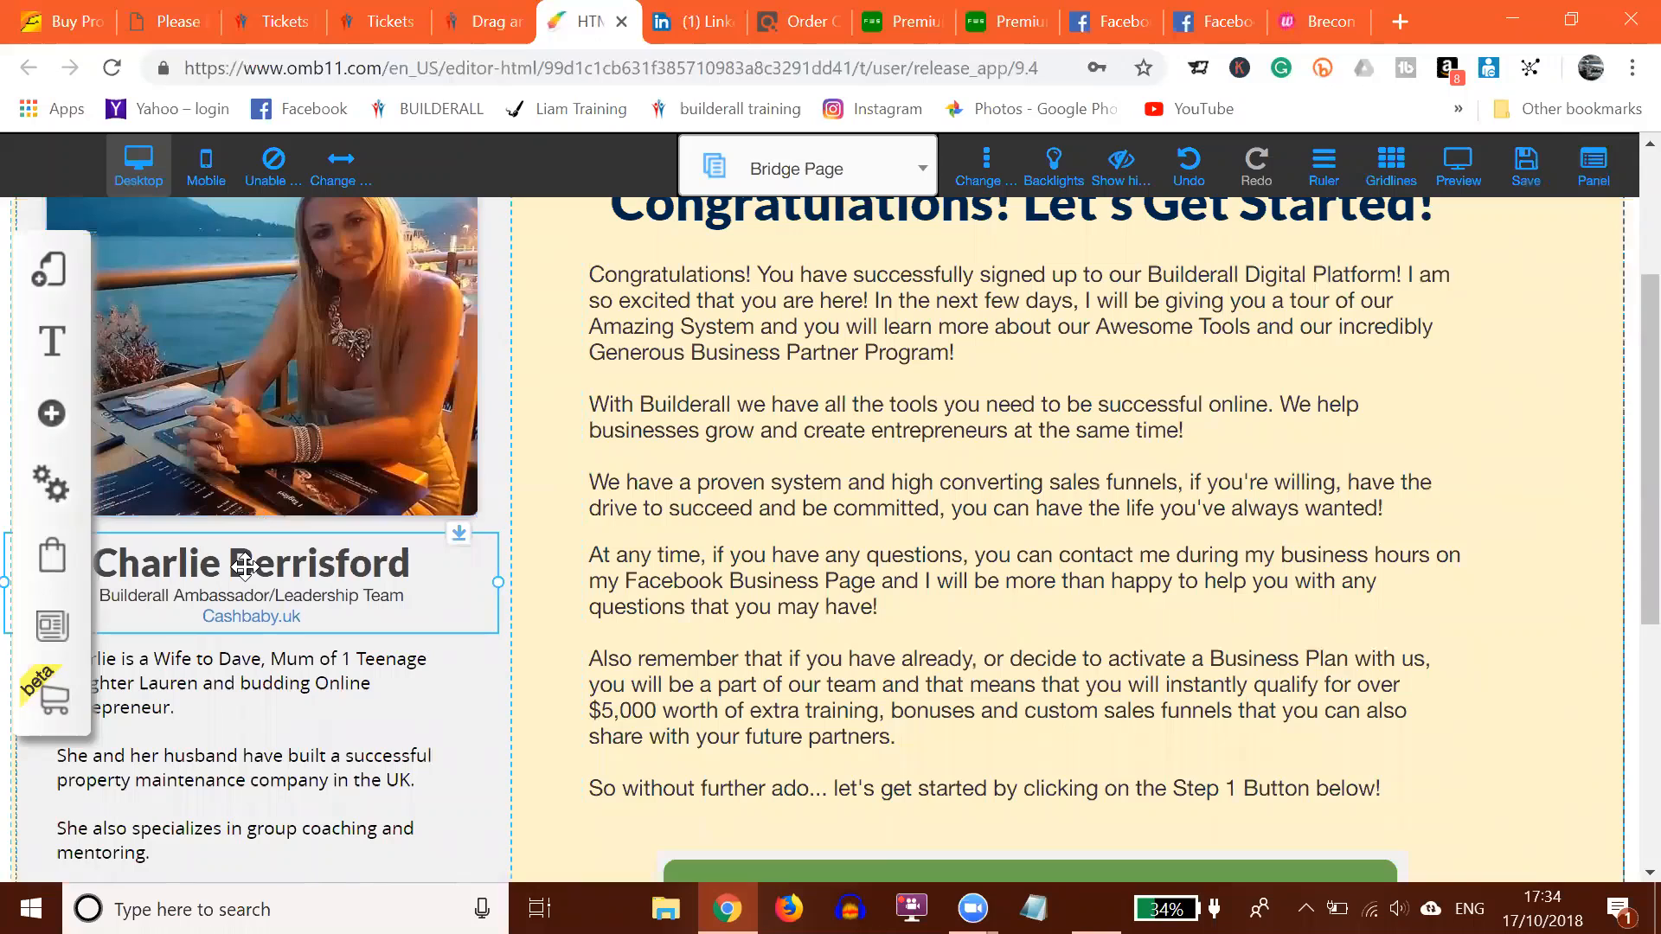
double_click(245, 566)
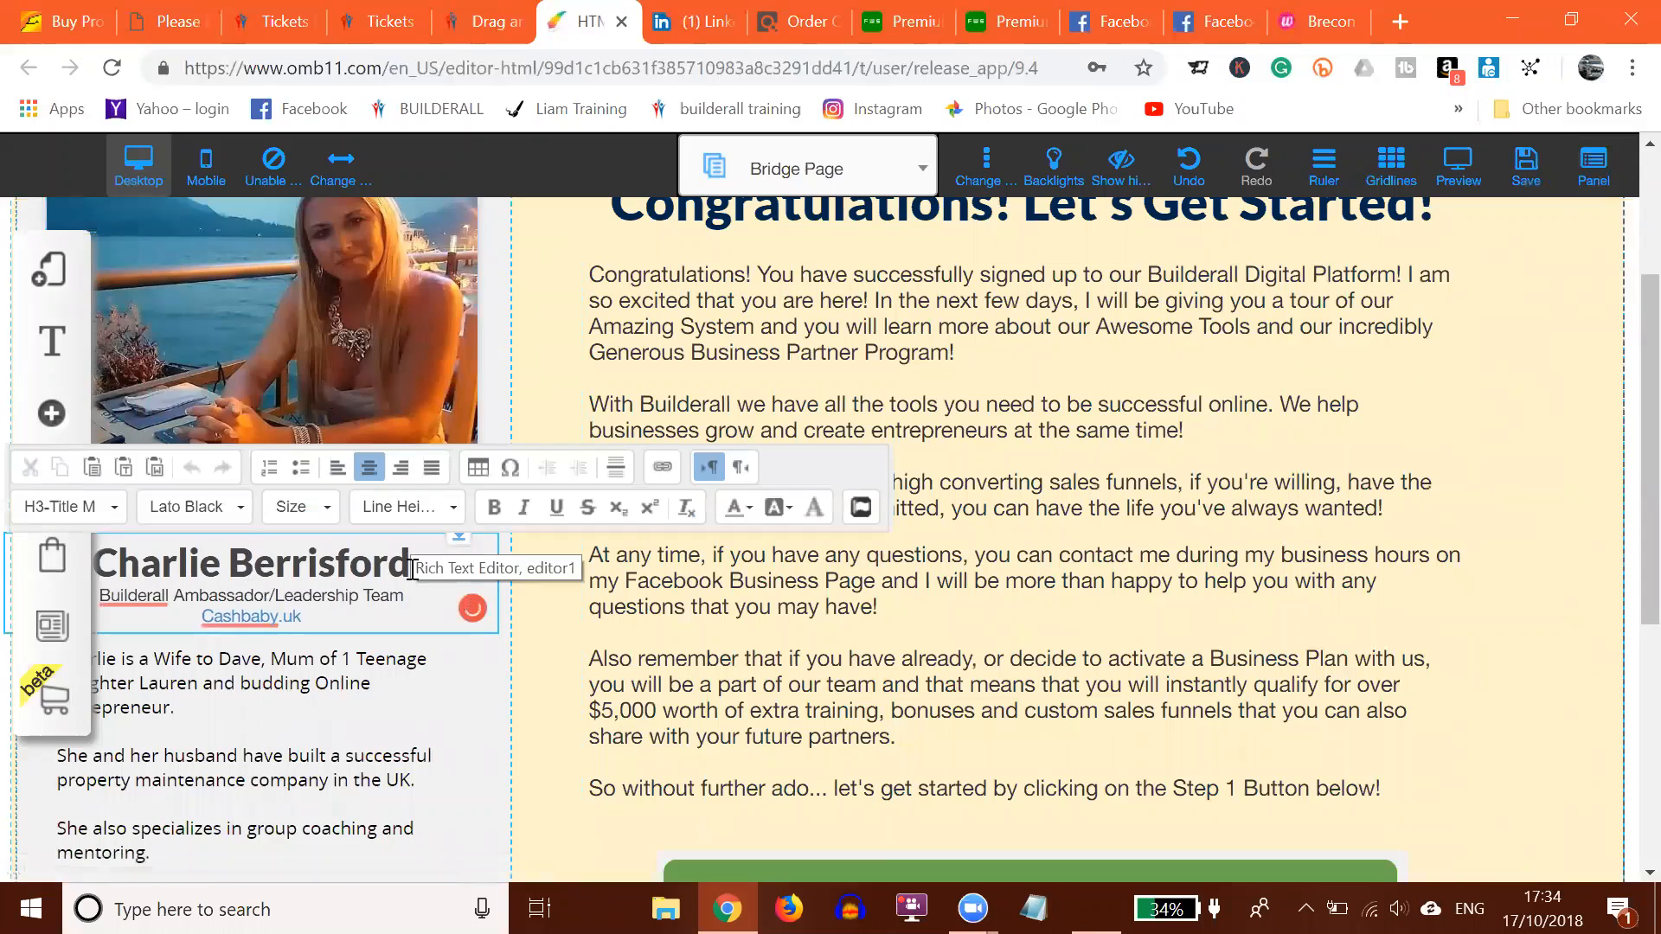
click(413, 571)
key(BackSpace)
key(BackSpace)
key(BackSpace)
key(BackSpace)
key(BackSpace)
key(BackSpace)
key(BackSpace)
key(BackSpace)
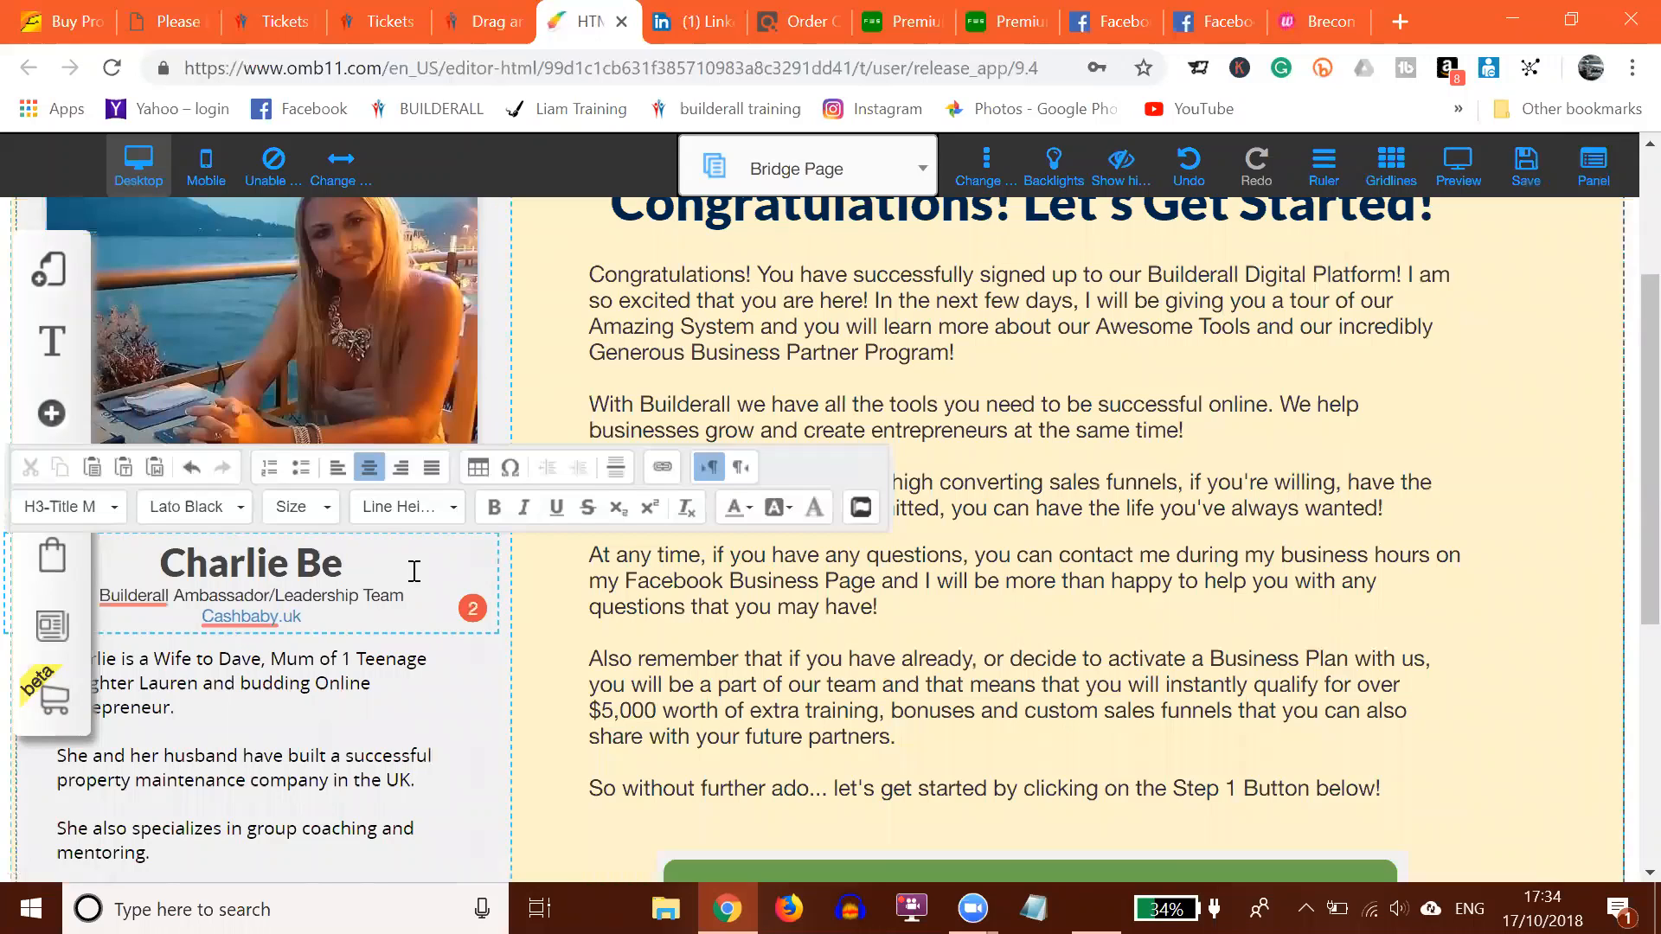
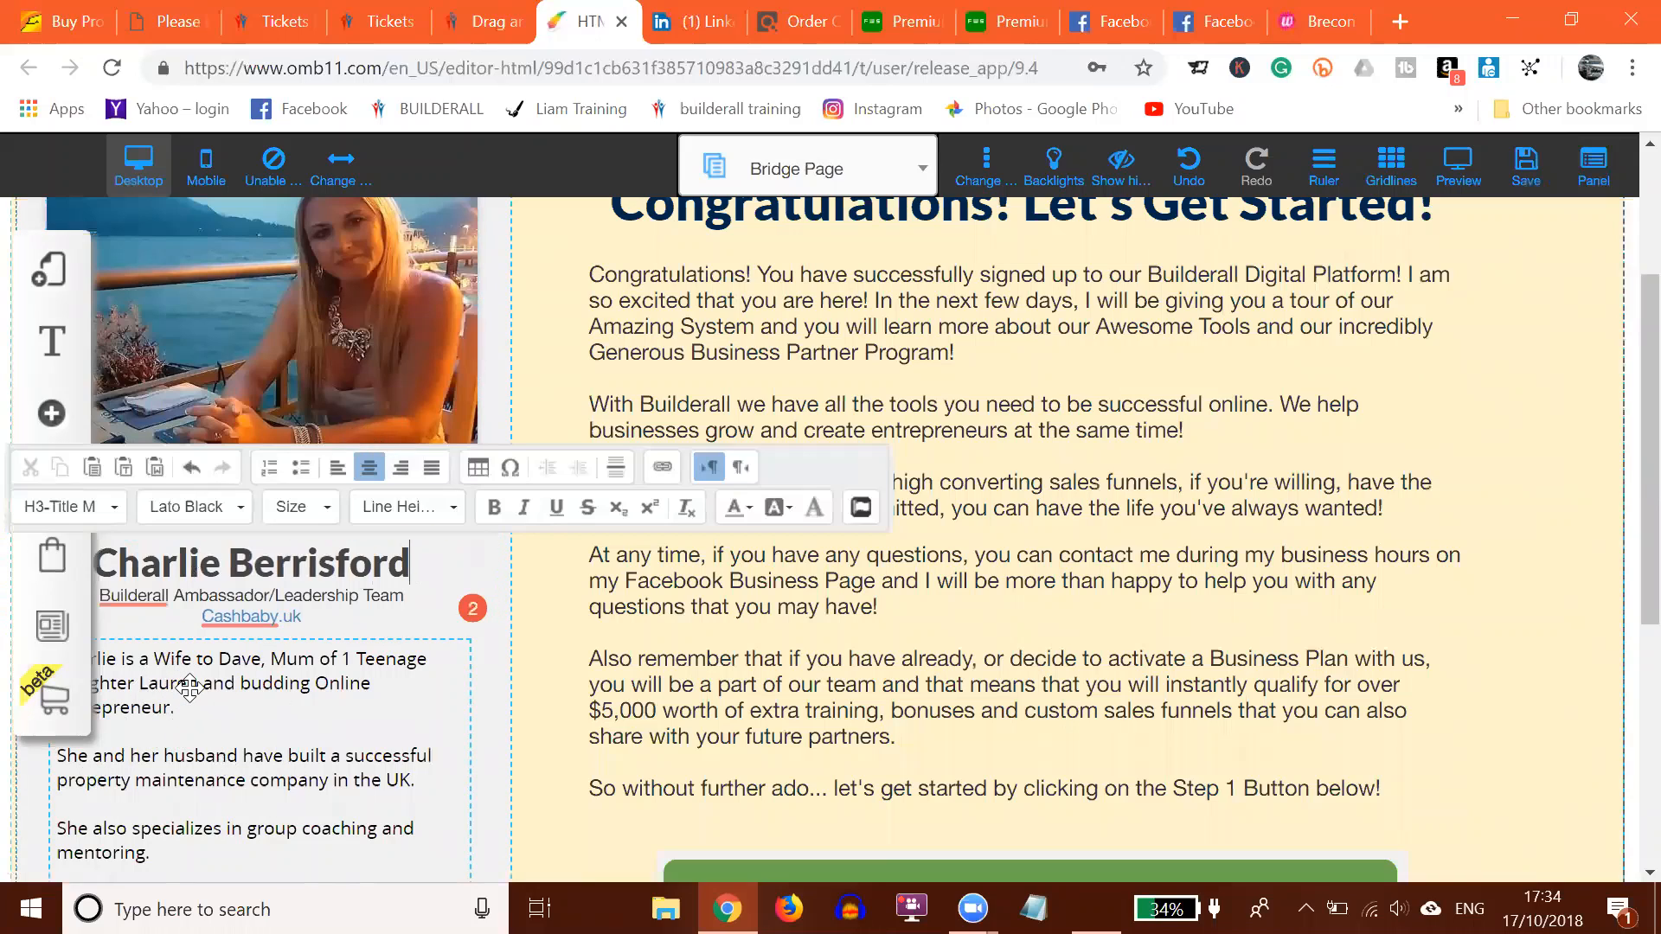
double_click(189, 686)
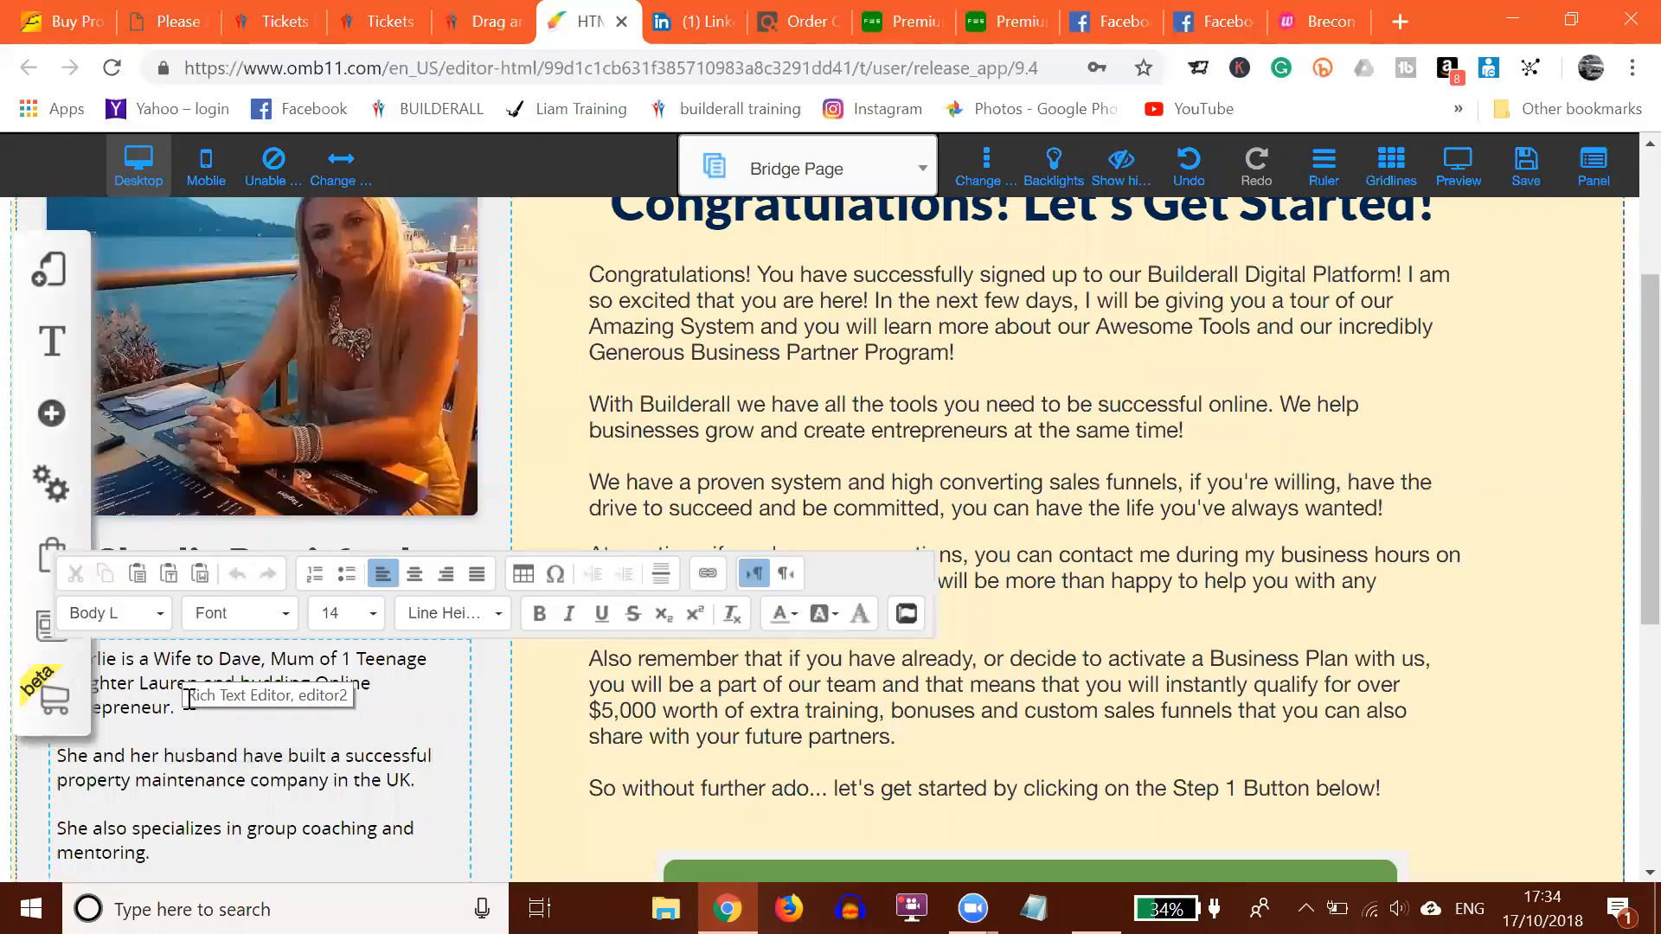
scroll(200, 701, down, 6)
scroll(225, 681, up, 4)
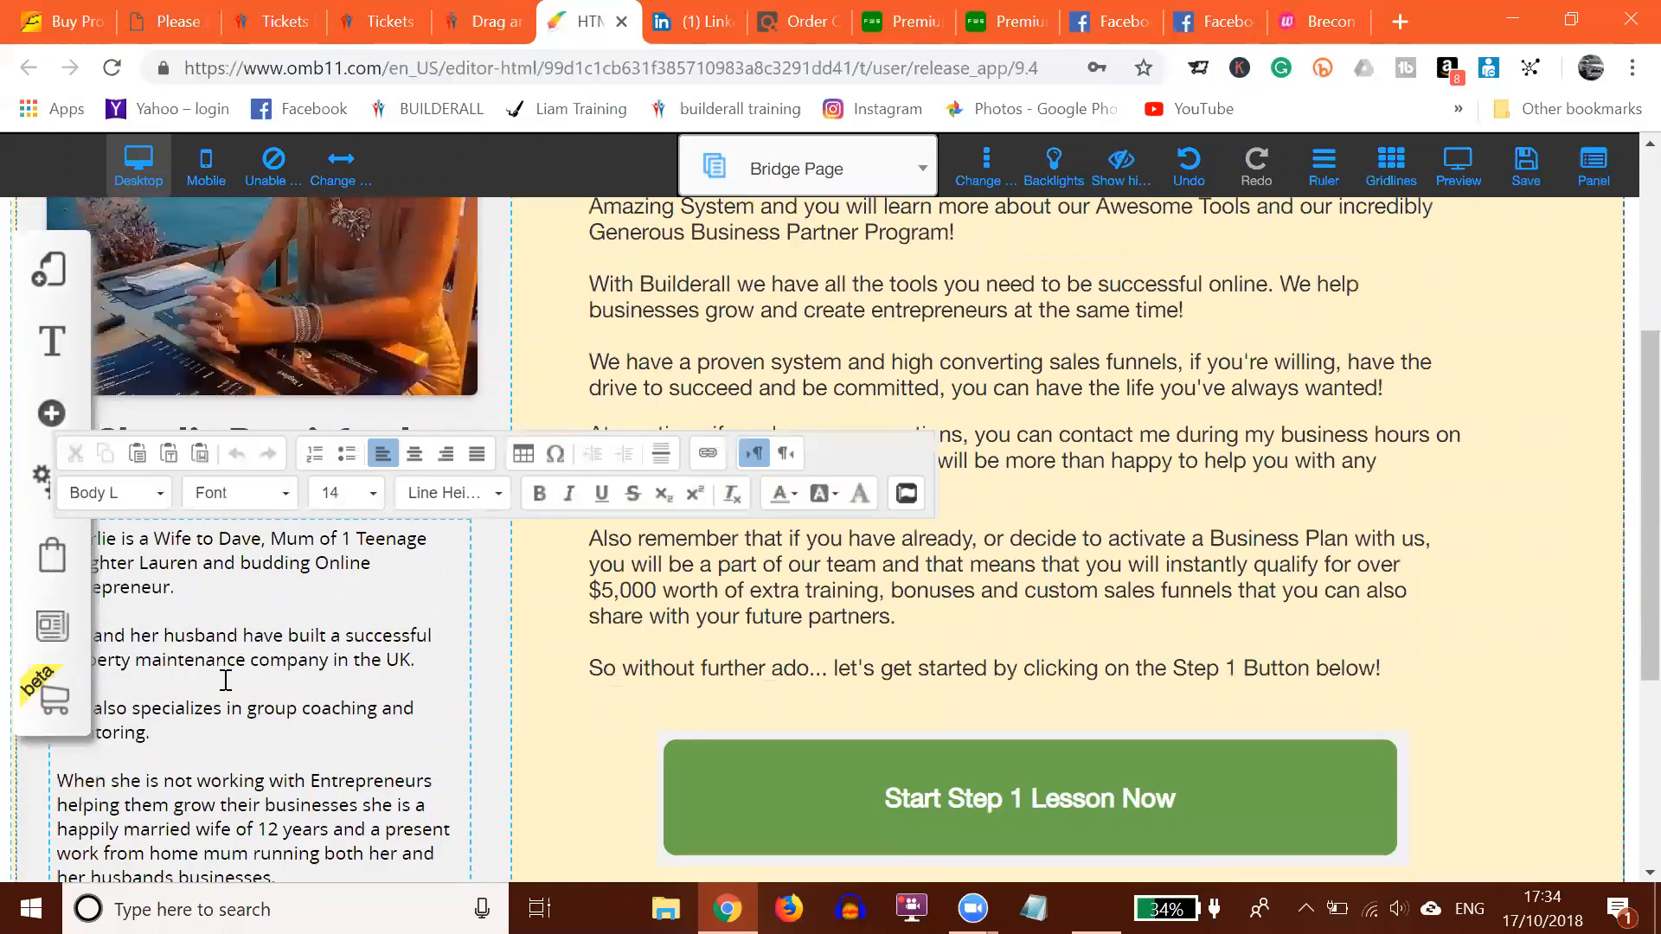
scroll(226, 681, up, 4)
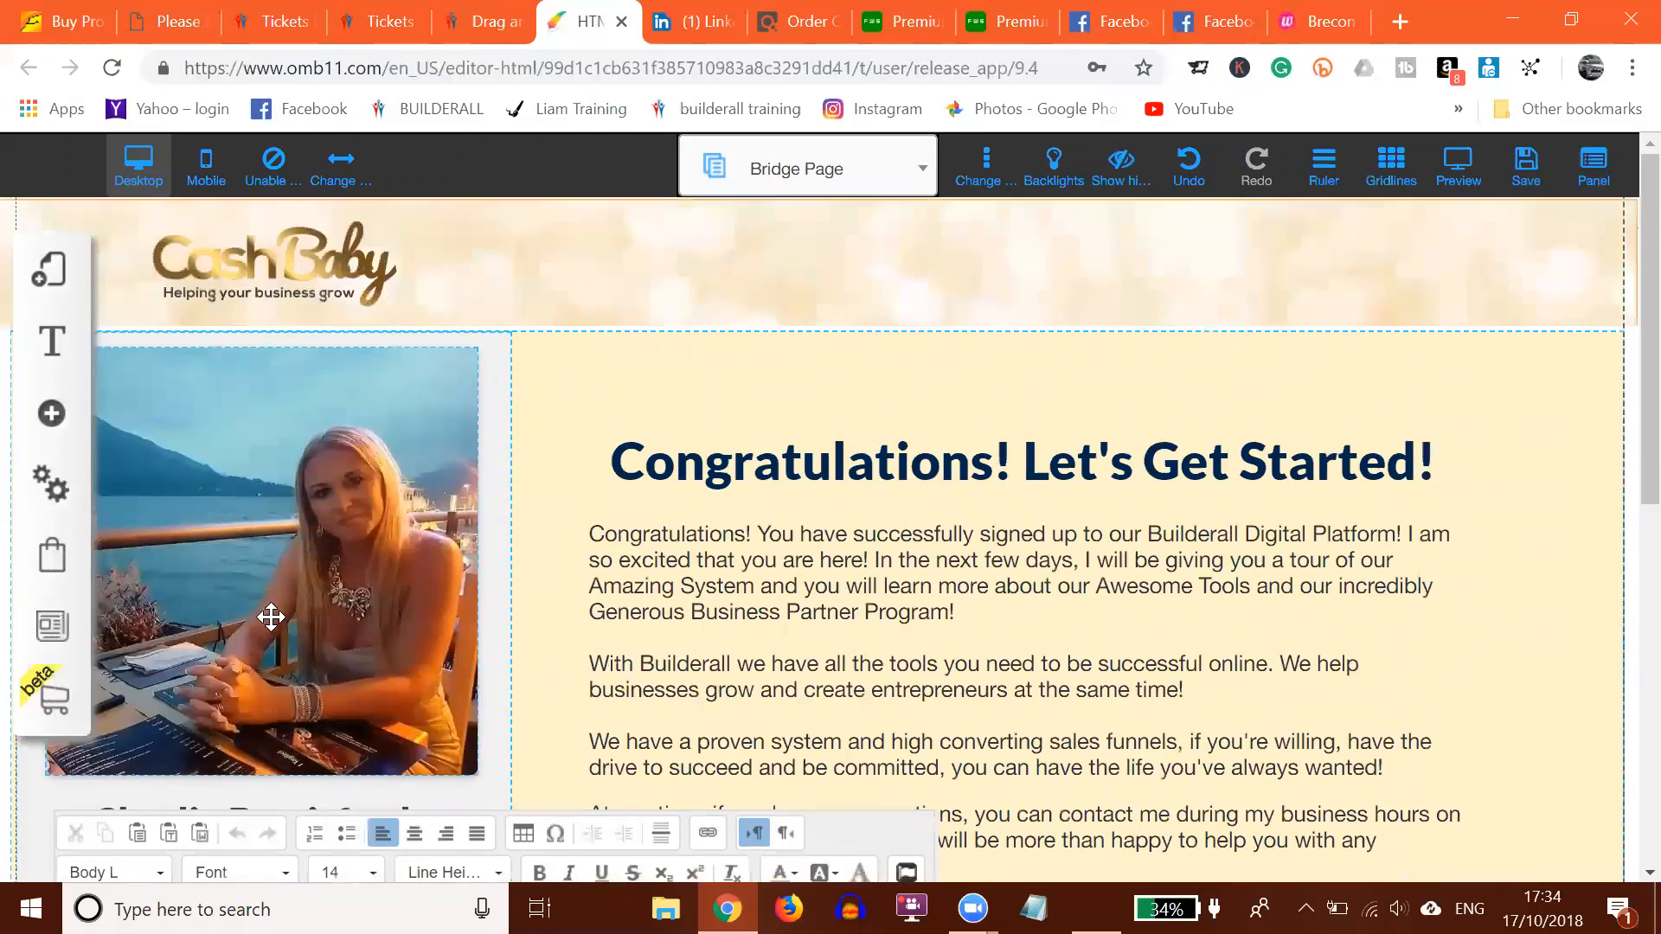
click(280, 253)
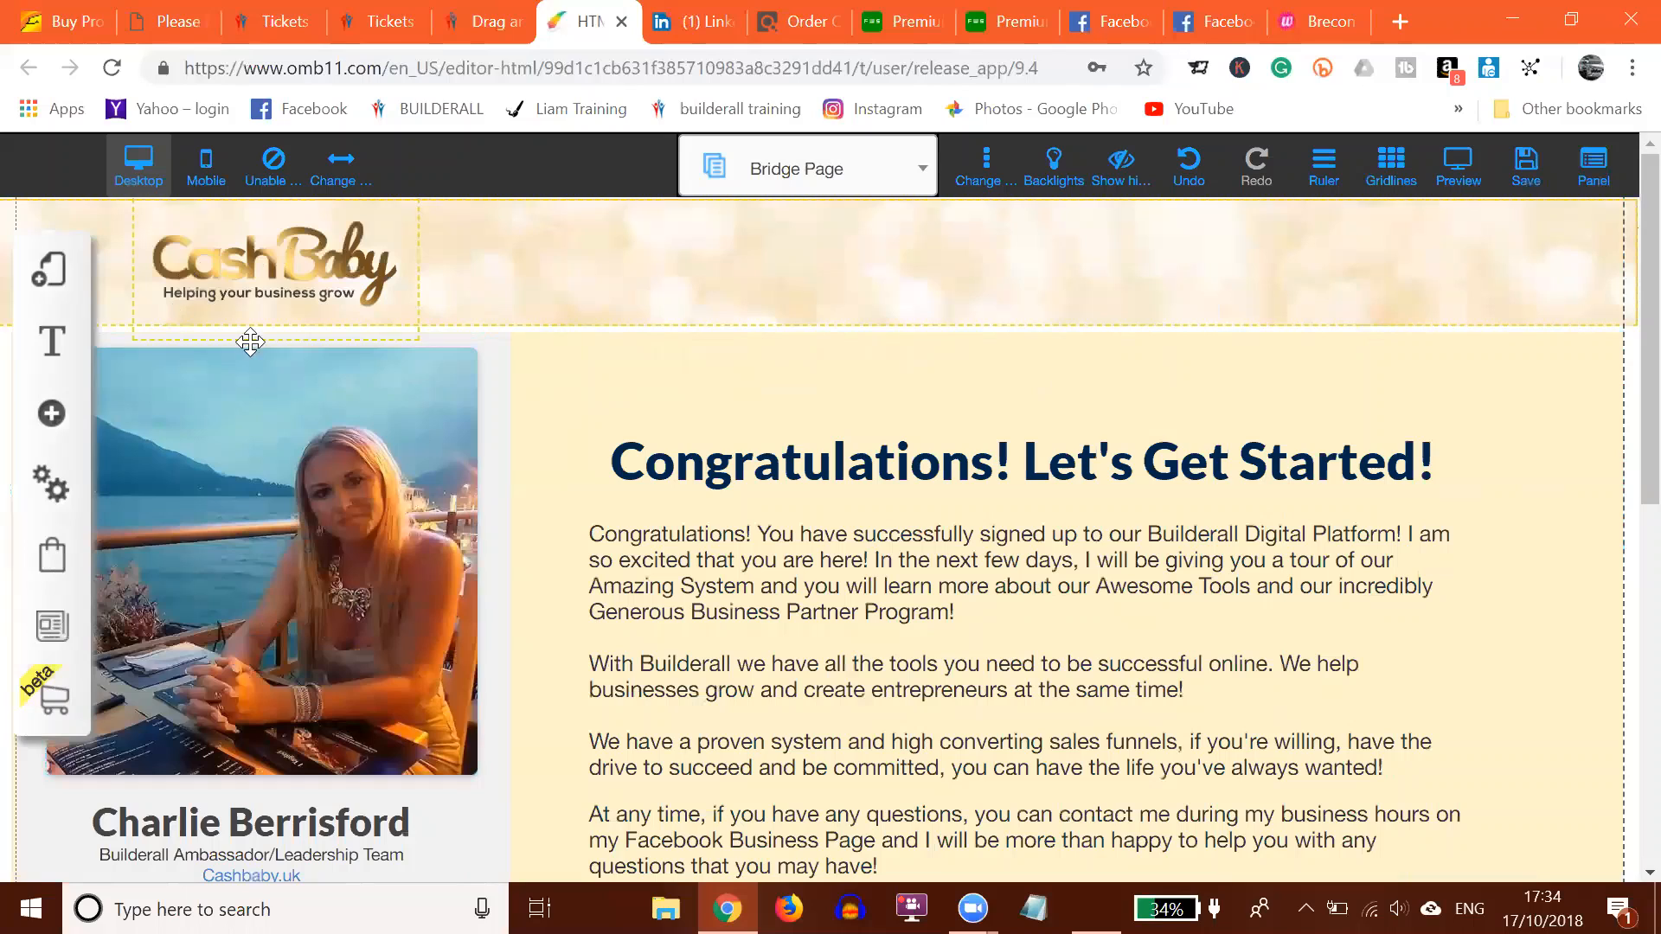
click(260, 262)
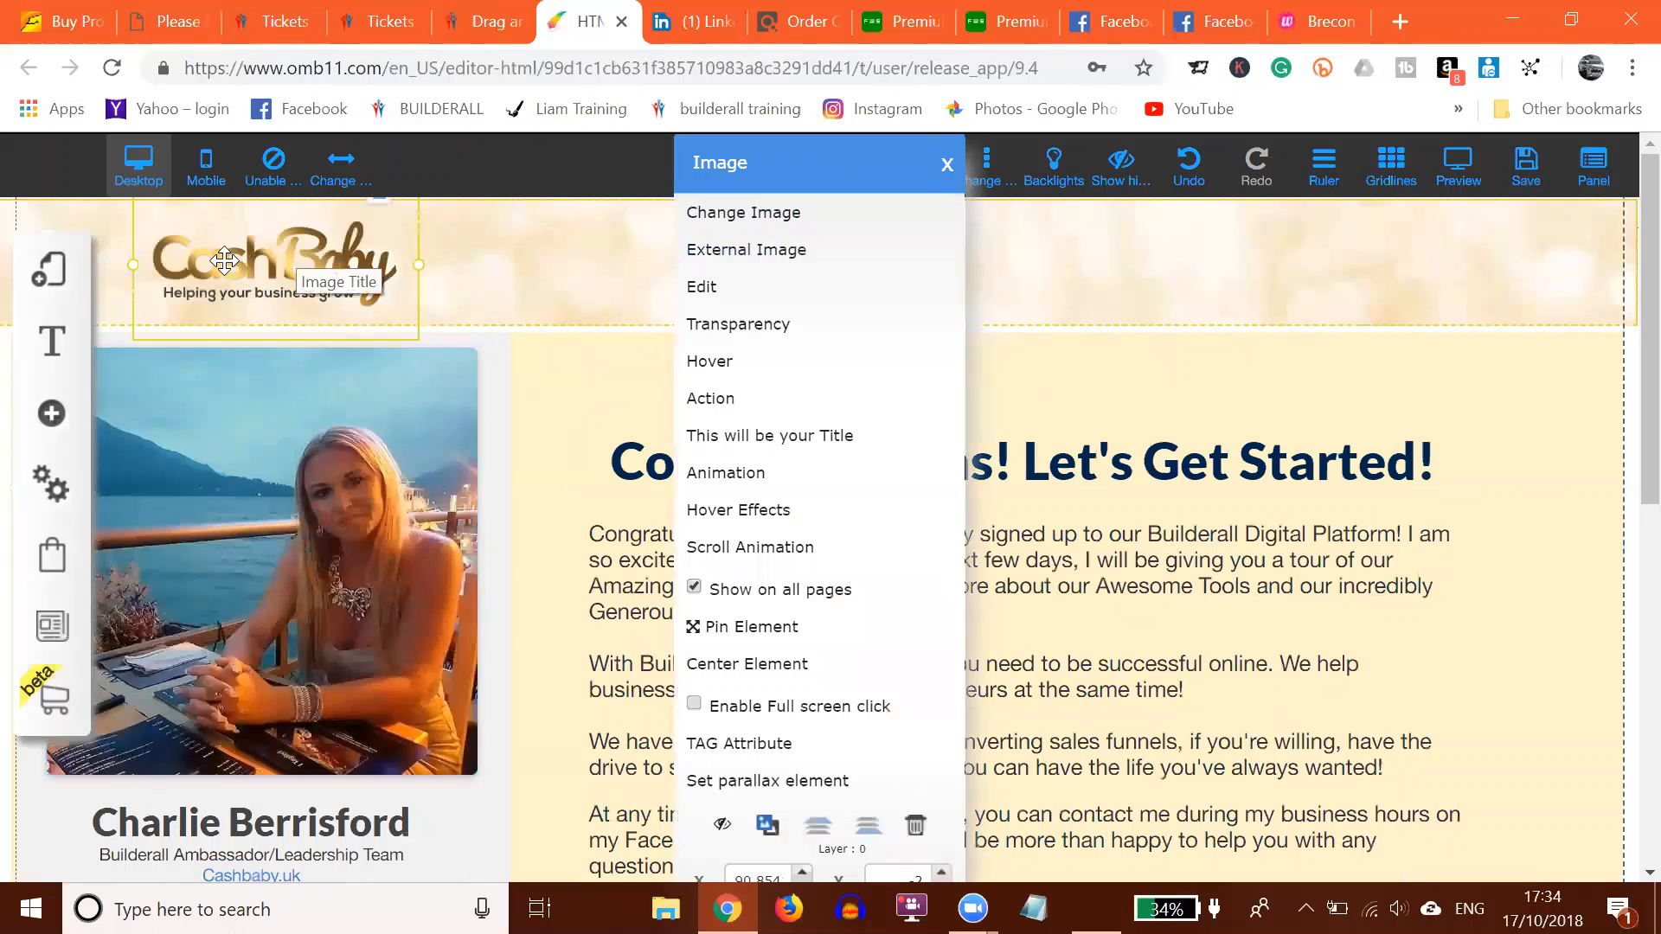
click(568, 386)
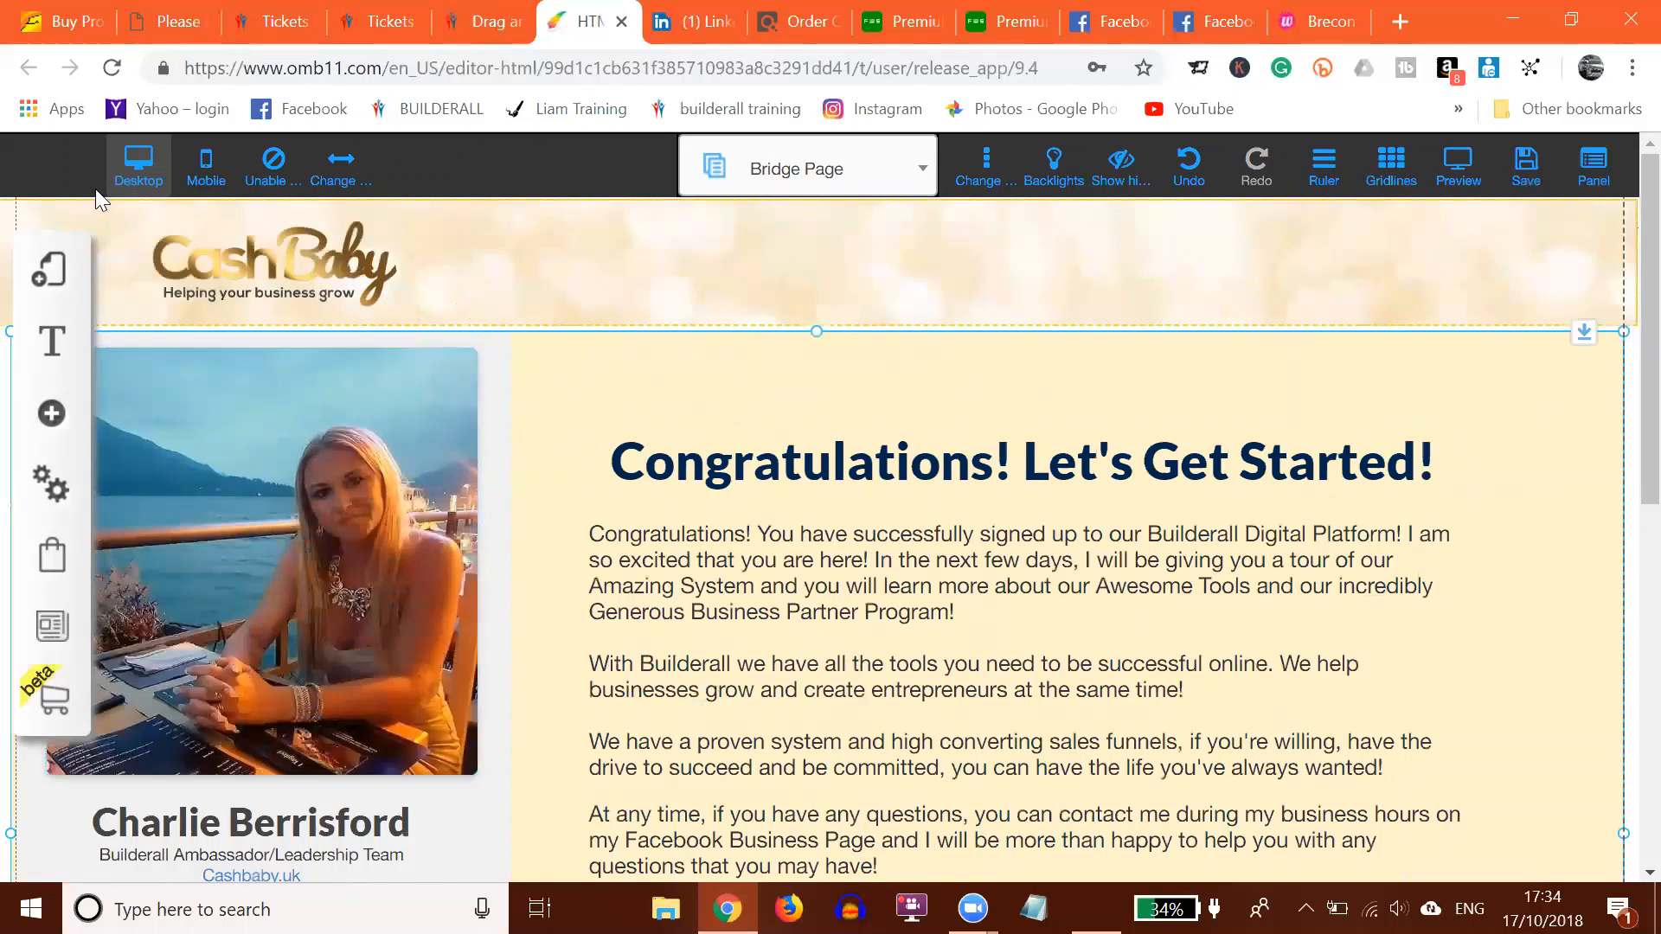
Step: Open the 7 Day Free Trial Follow Up layout's SEO settings, then close them
click(54, 281)
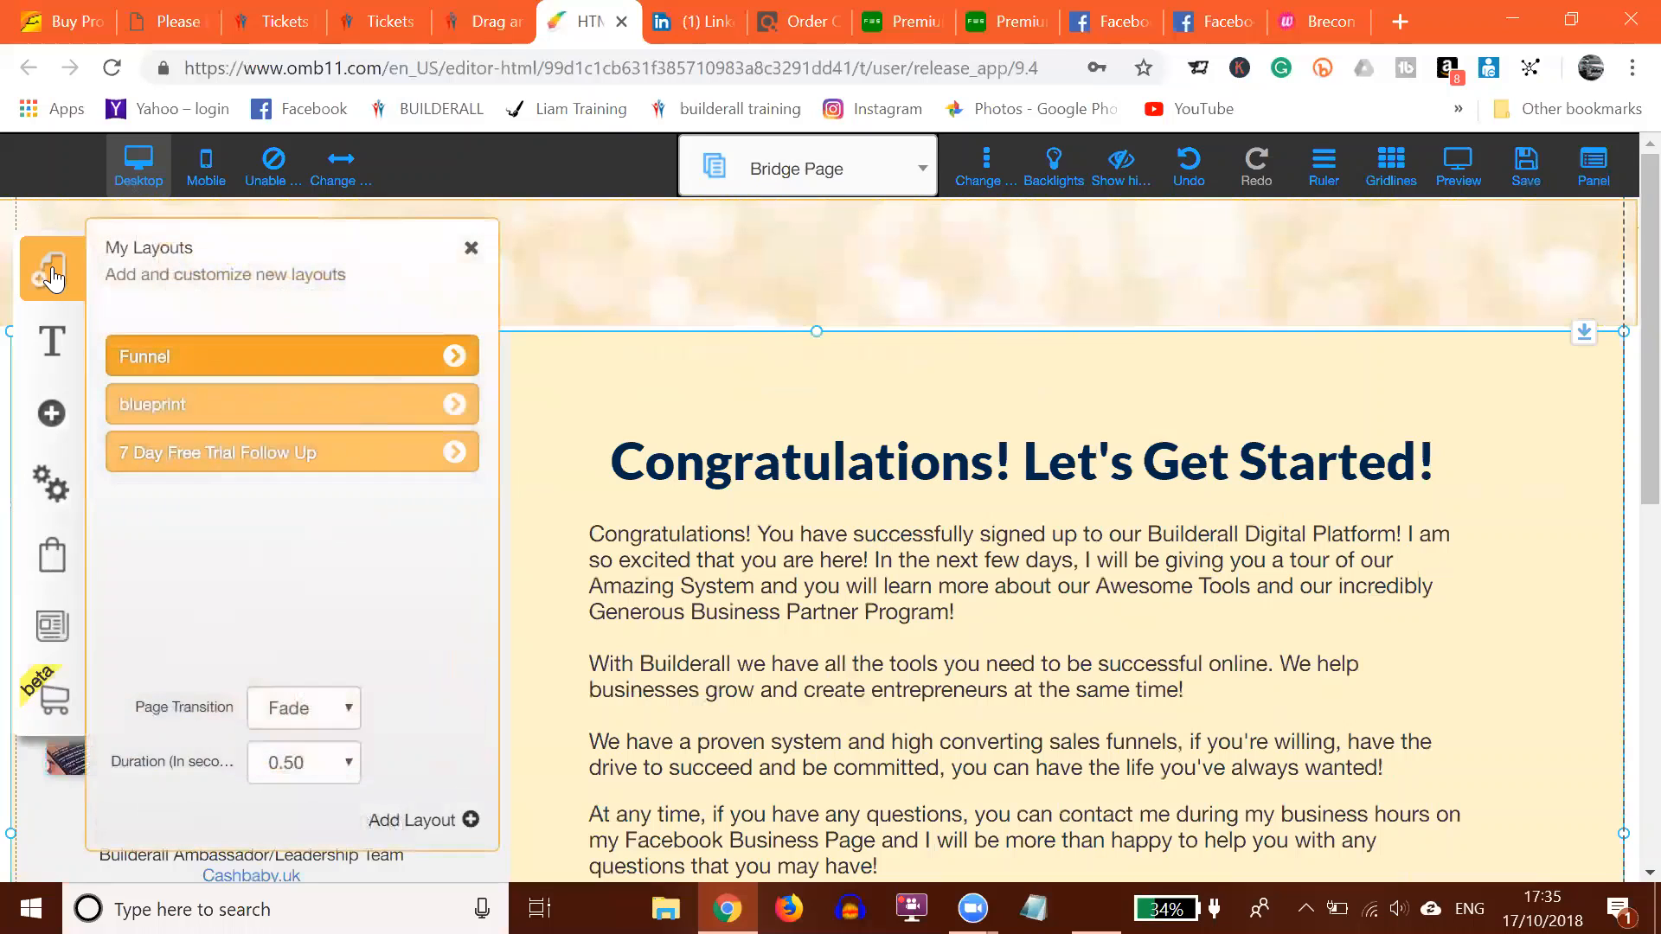
click(453, 453)
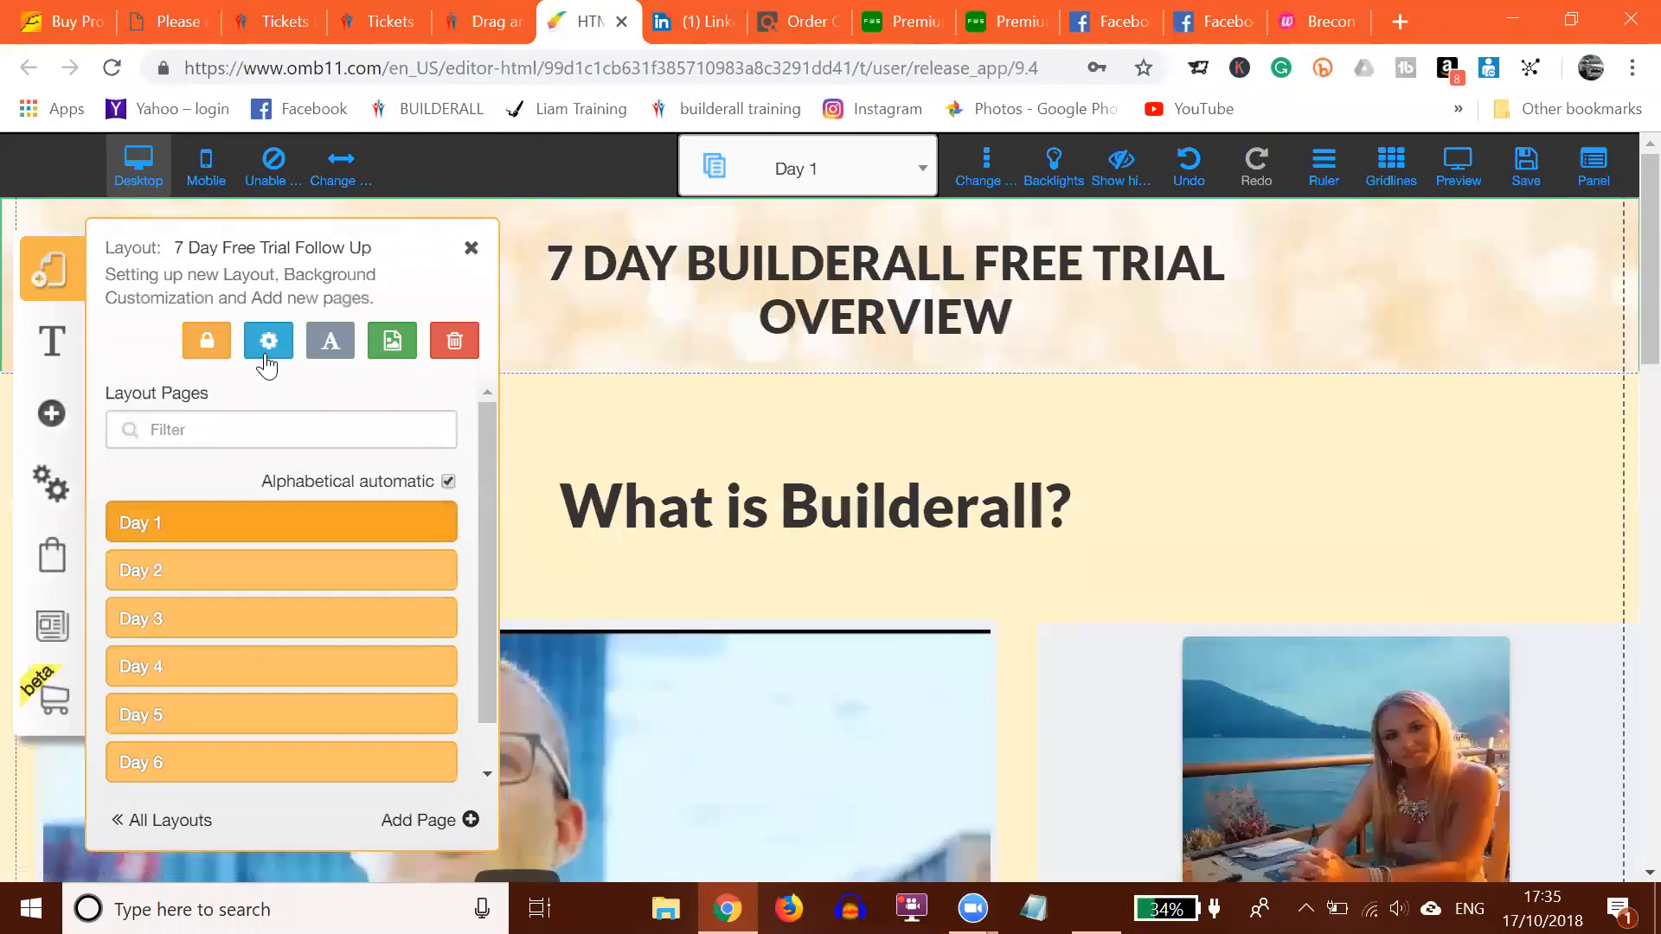
click(267, 350)
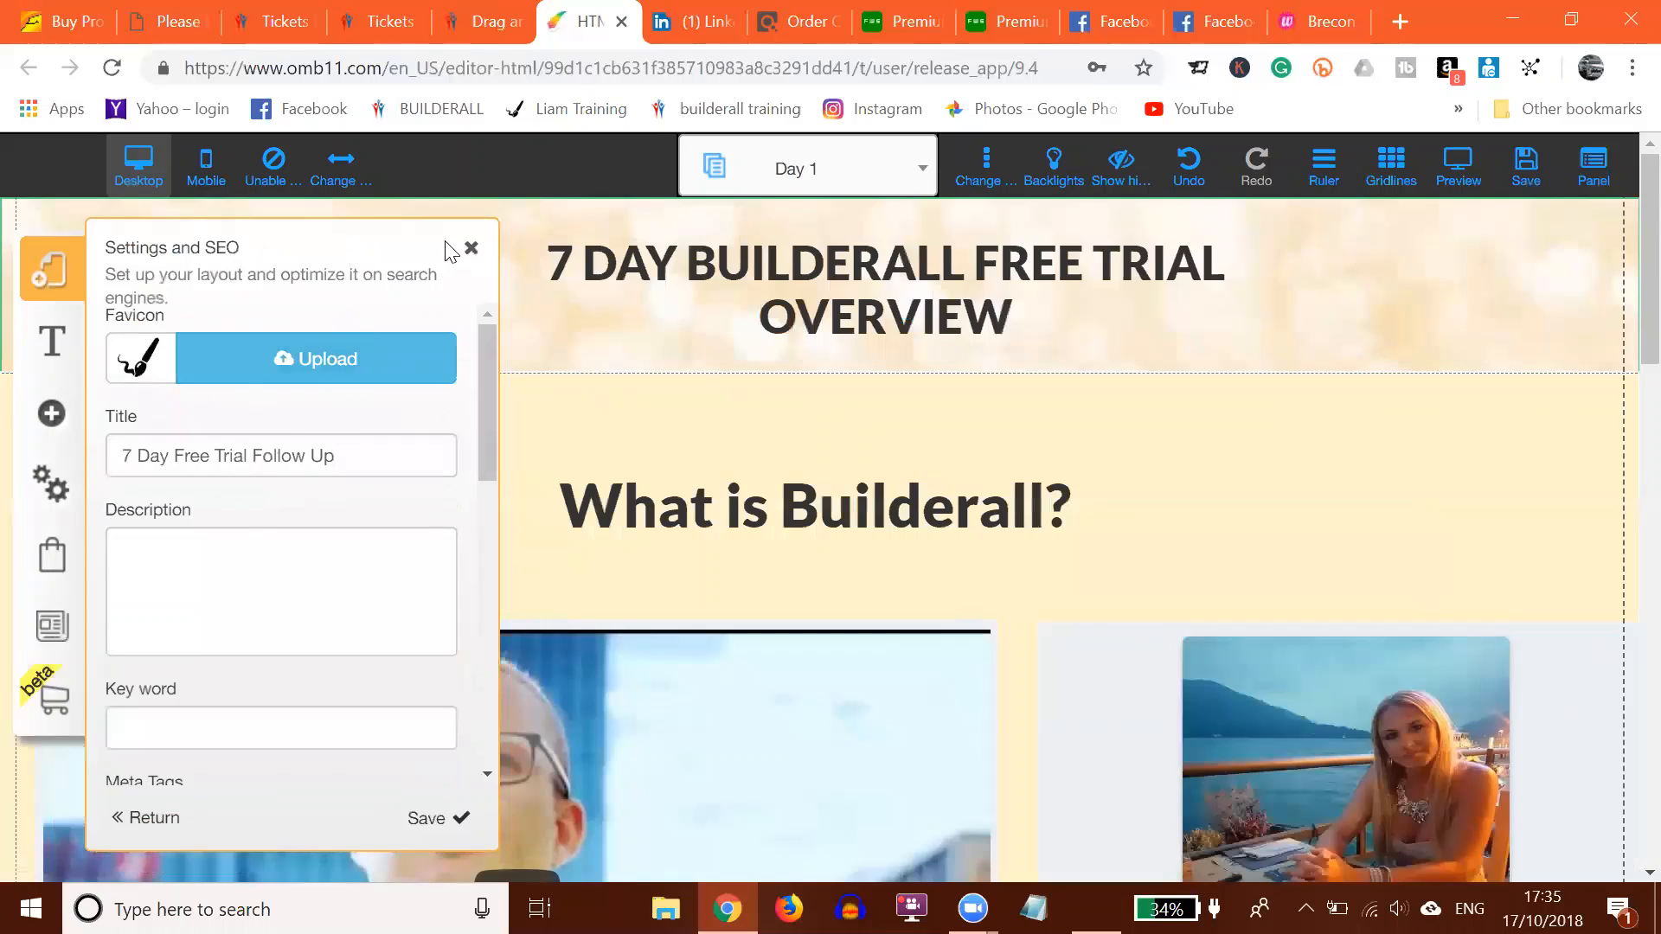
click(471, 250)
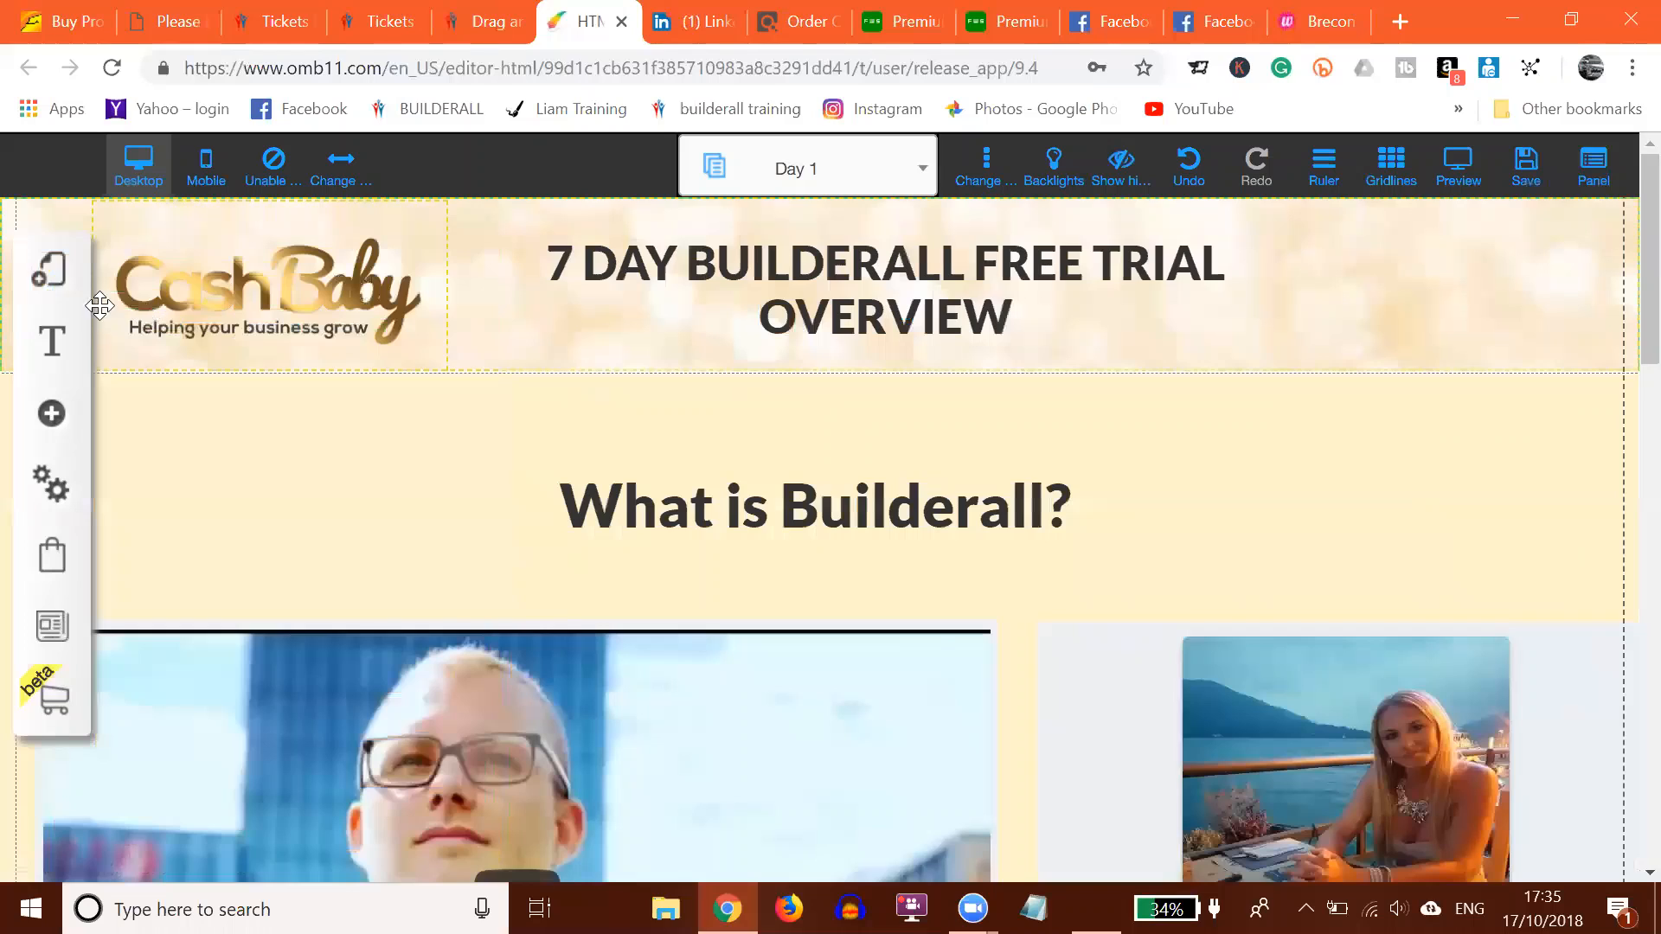
Step: Apply a background colour swatch to the 7 Day Free Trial Follow Up layout
click(54, 275)
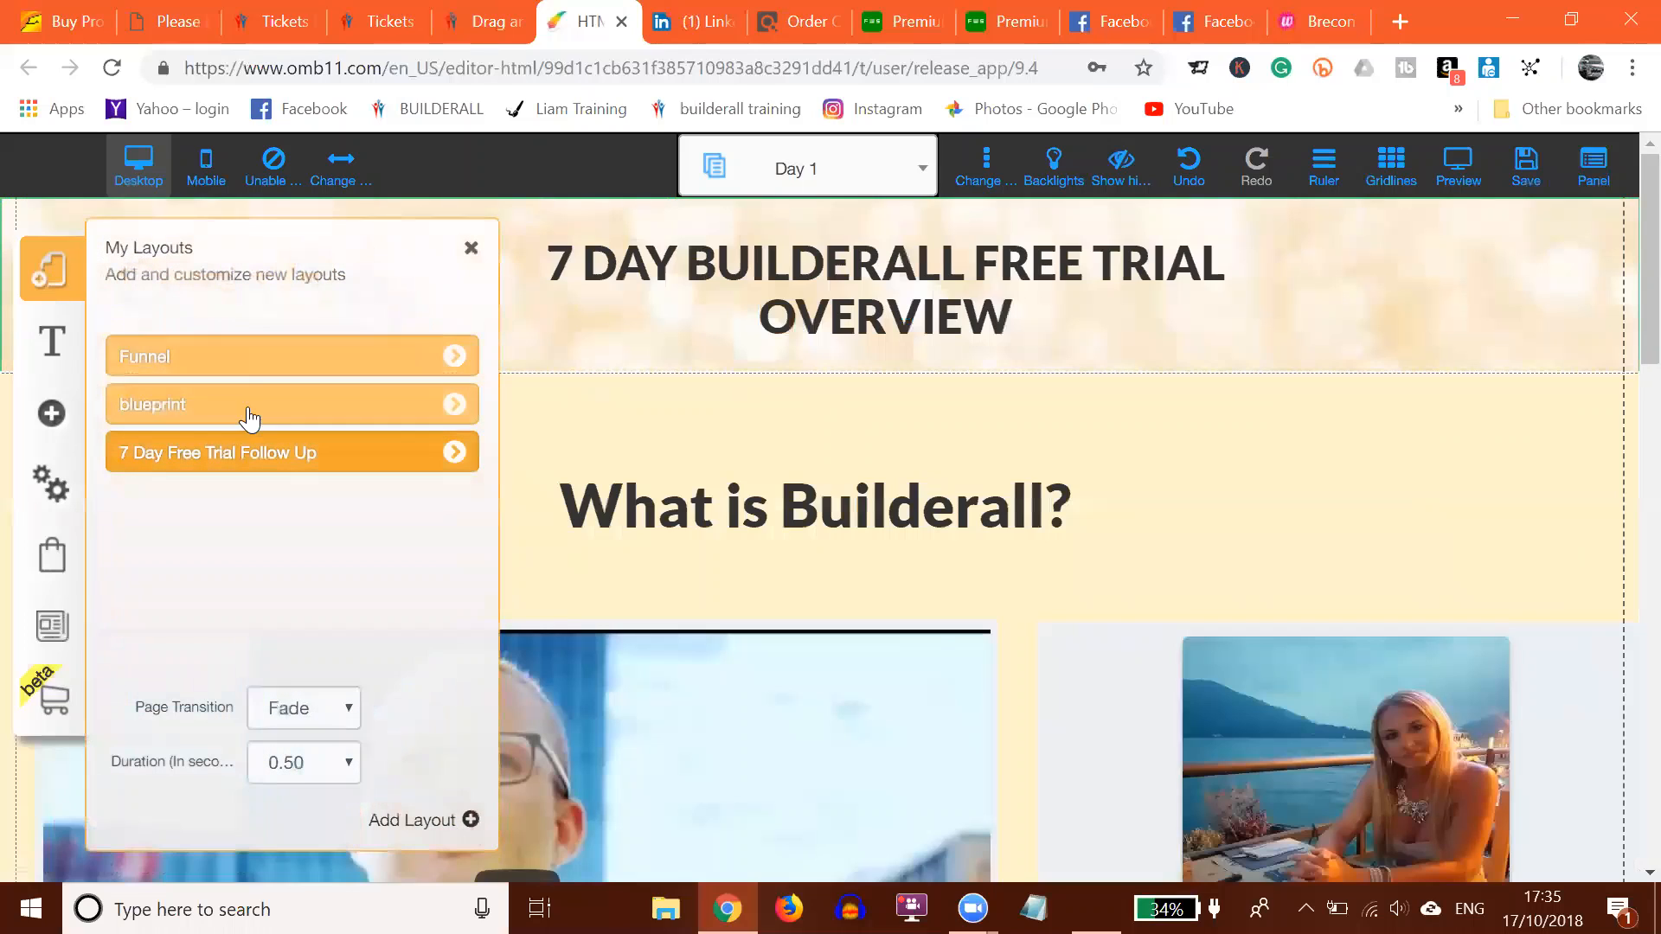
click(453, 456)
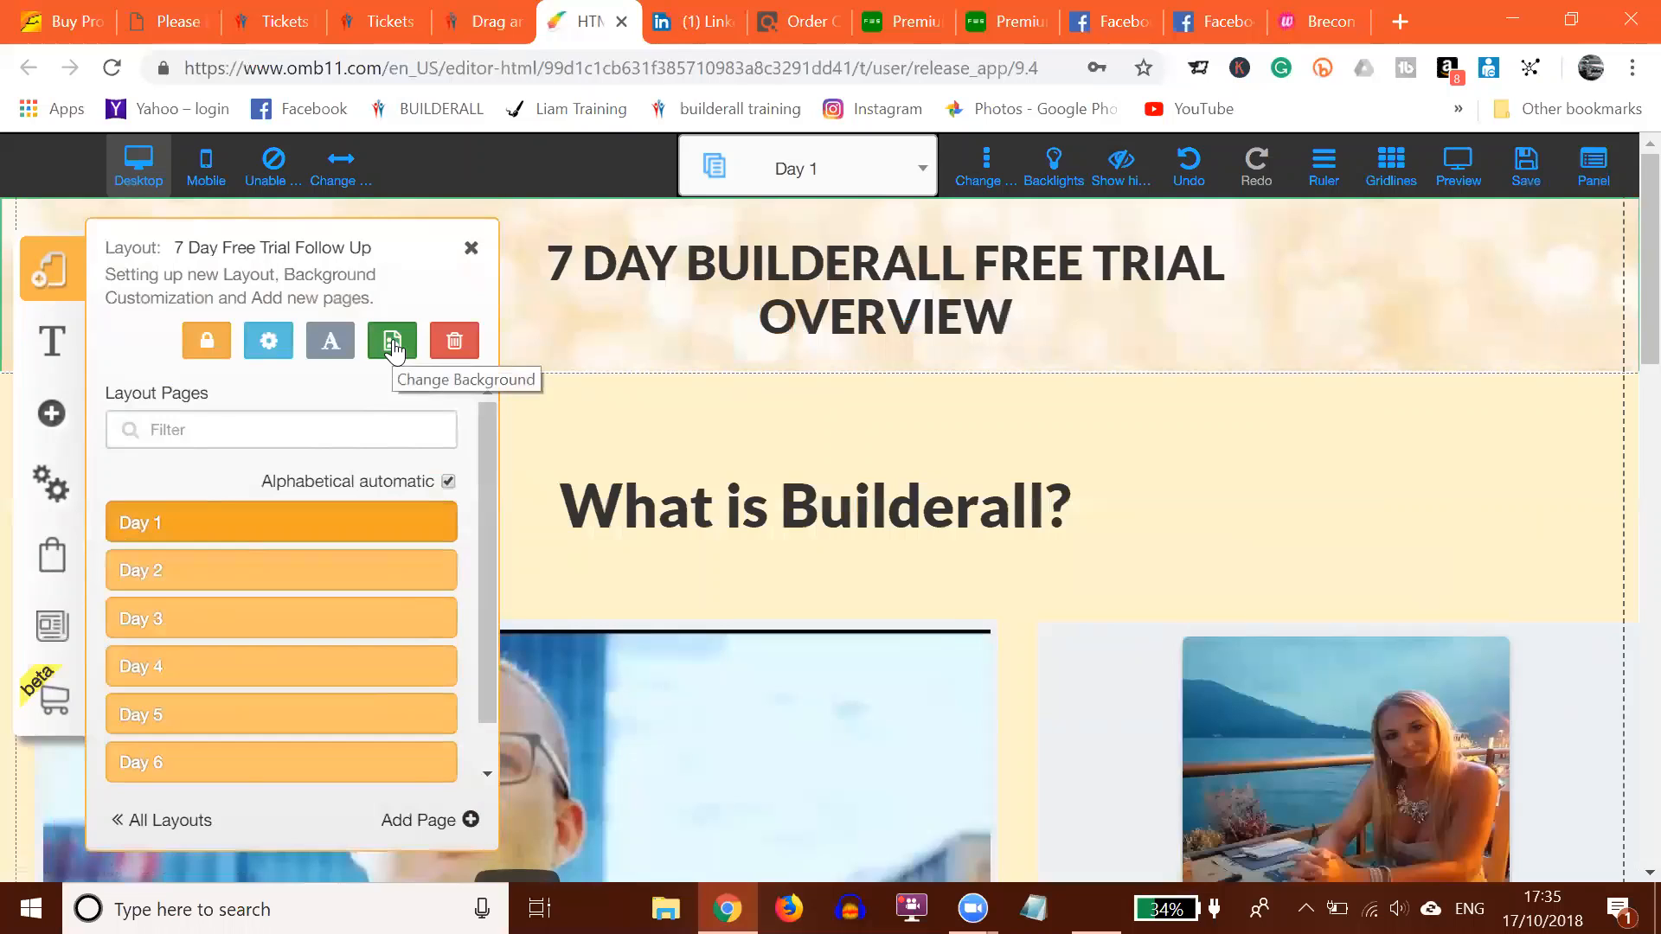
click(393, 346)
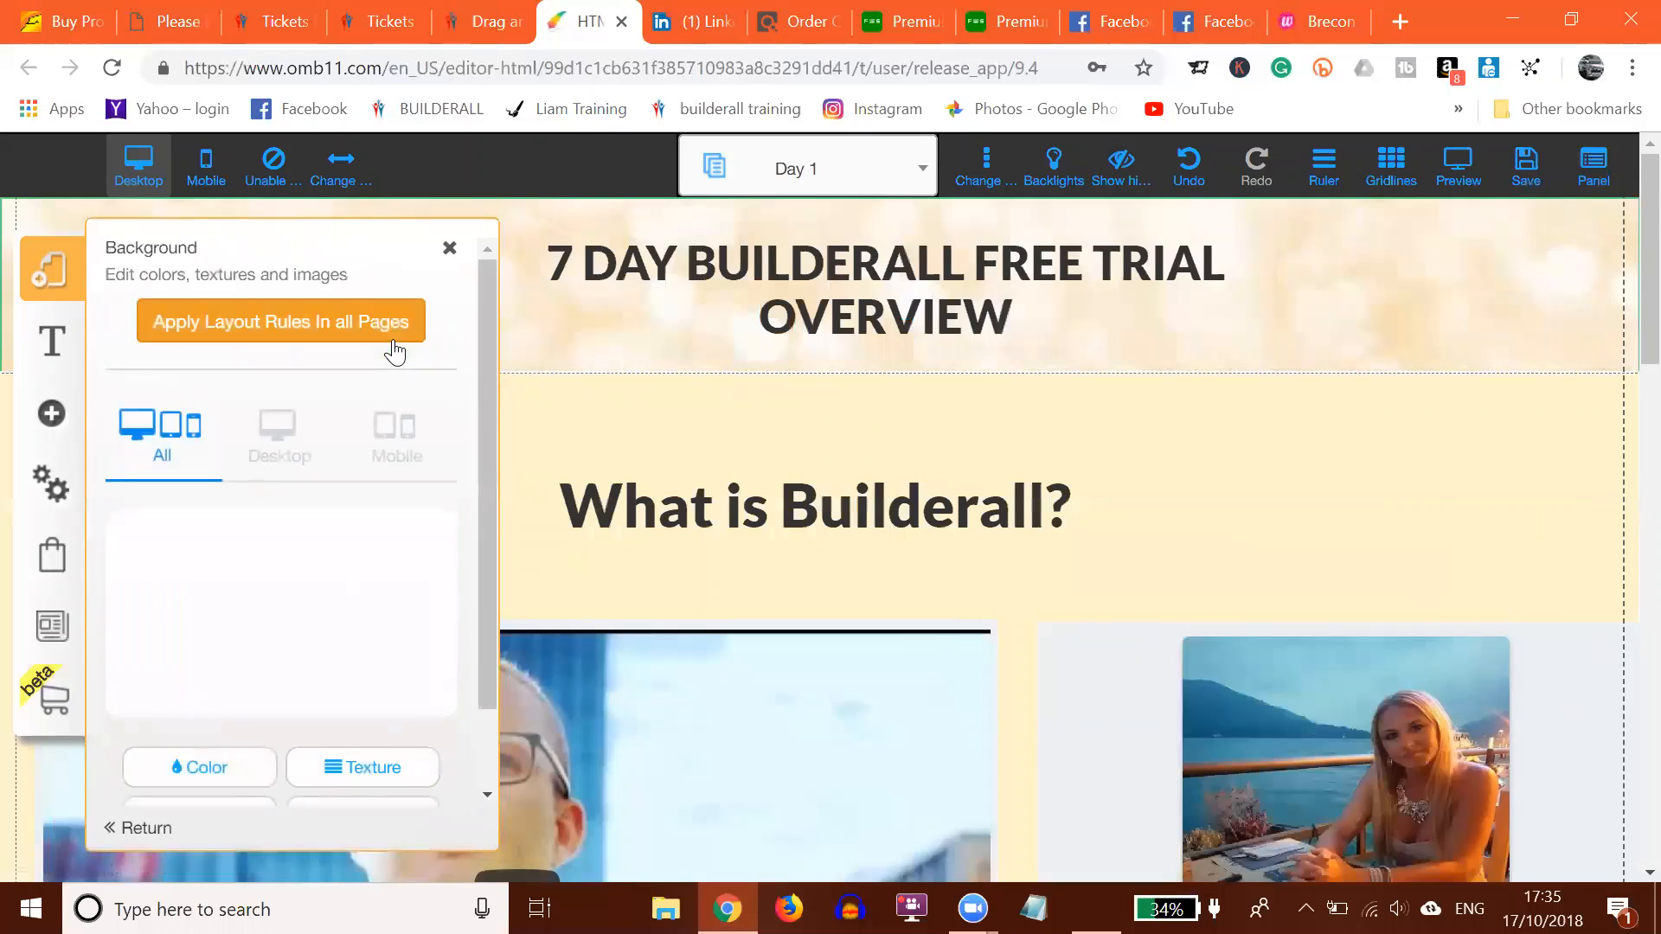
click(228, 769)
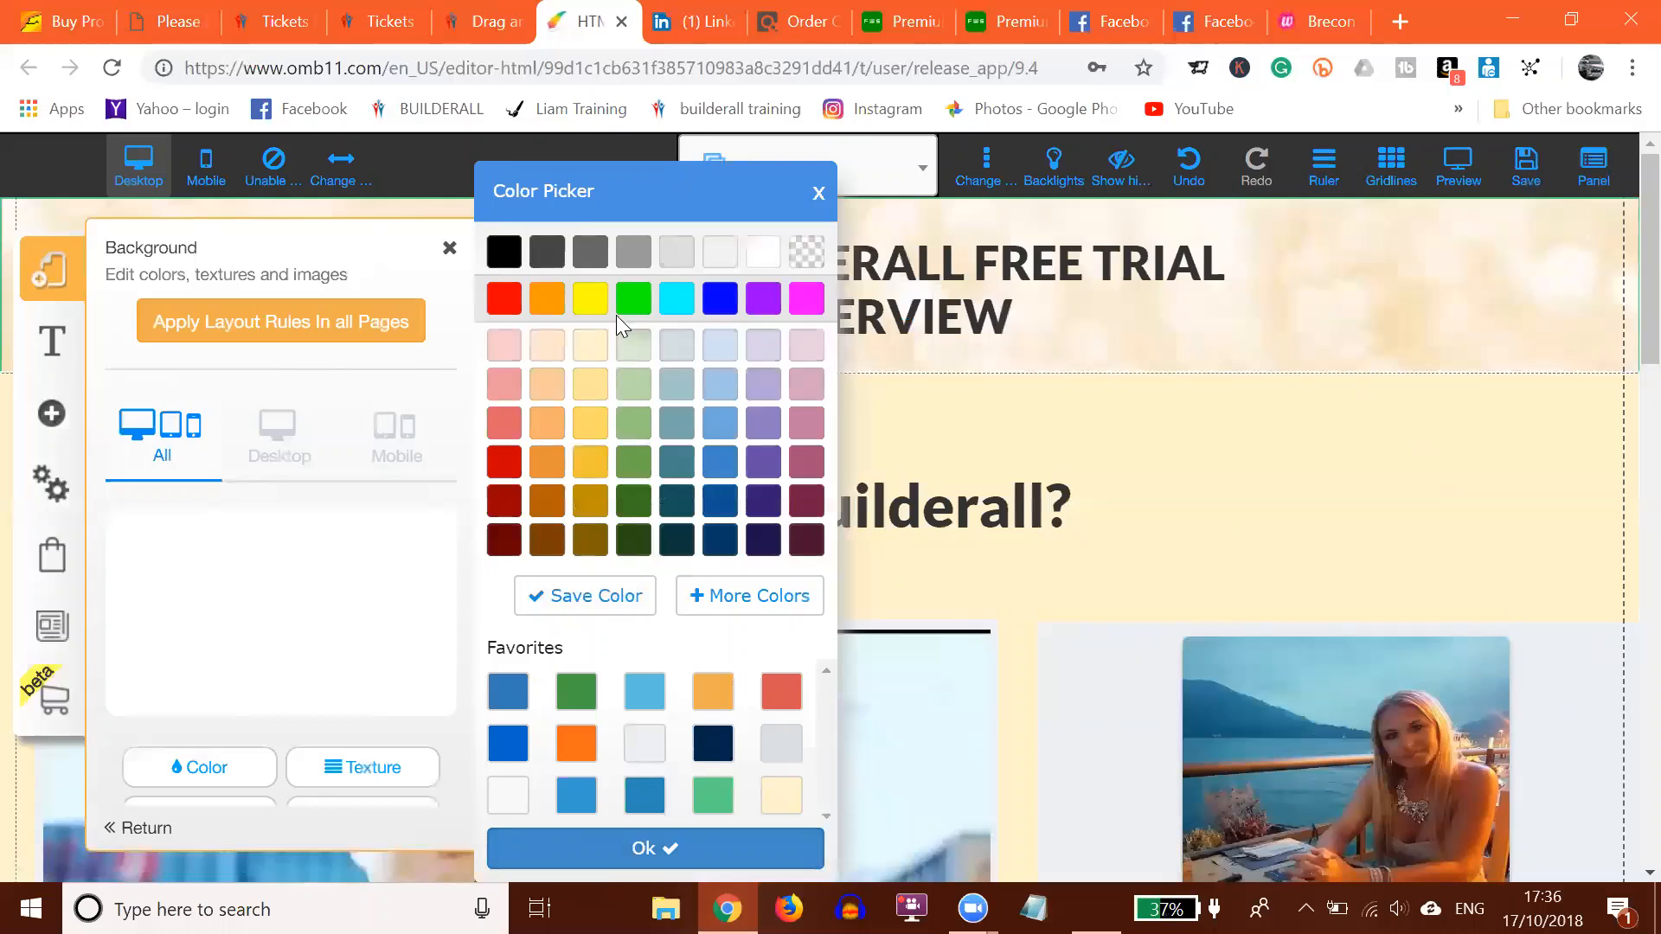
click(542, 838)
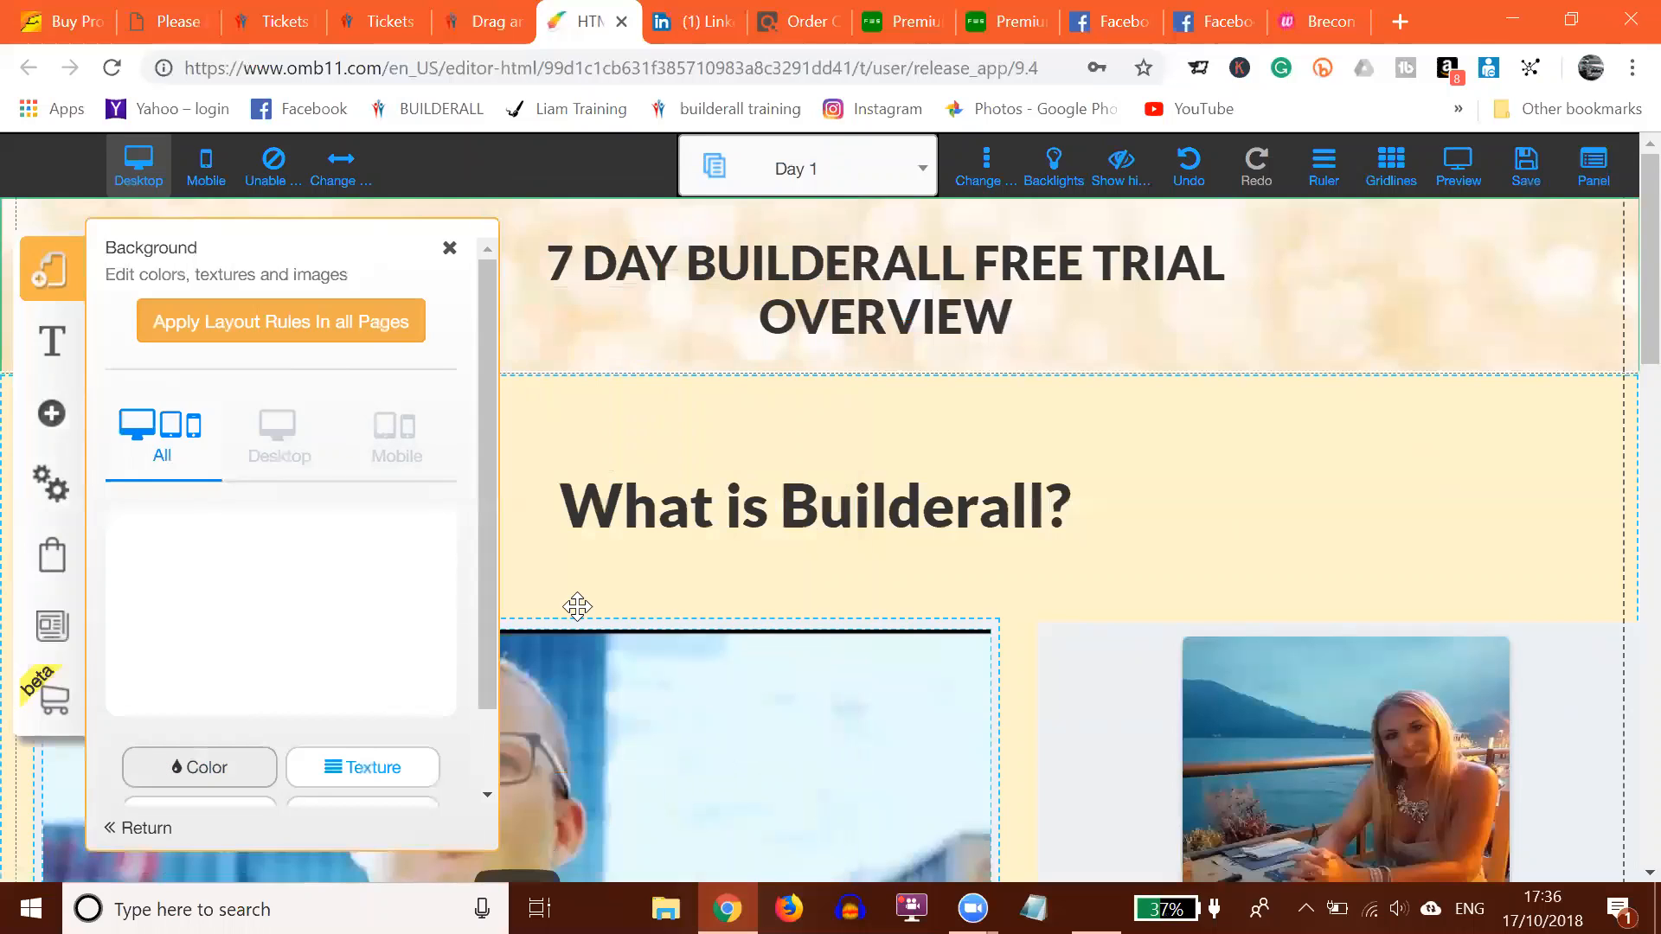
click(450, 251)
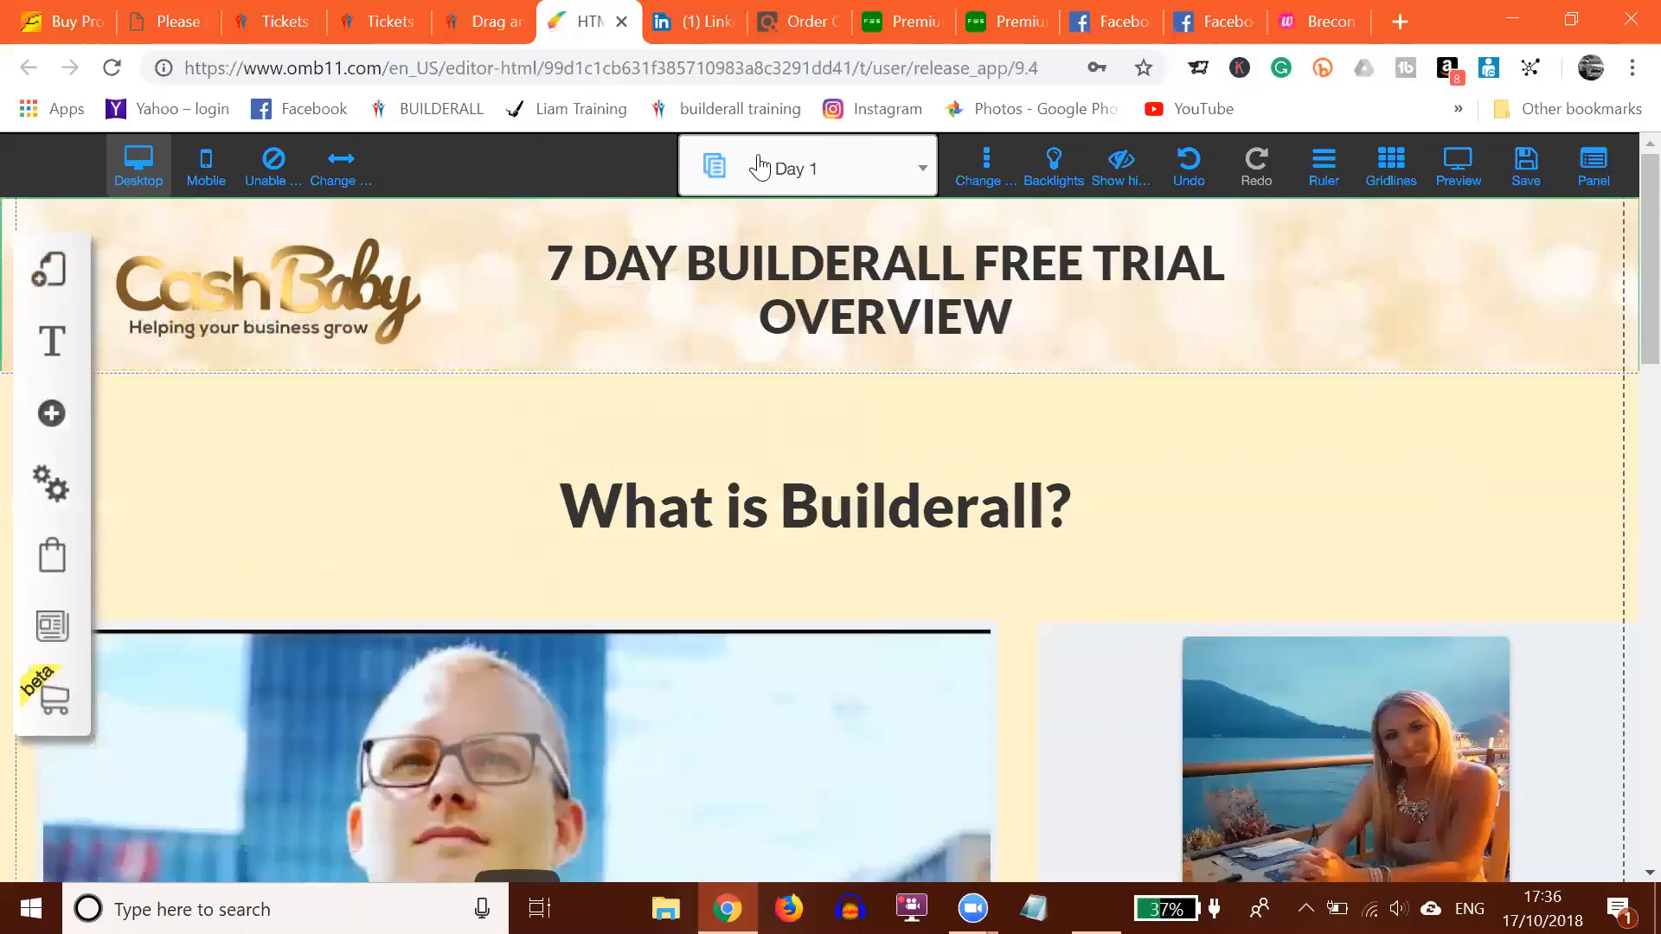
Step: Switch to the Funnel layout's Bridge Page and scroll through it to the footer
click(792, 173)
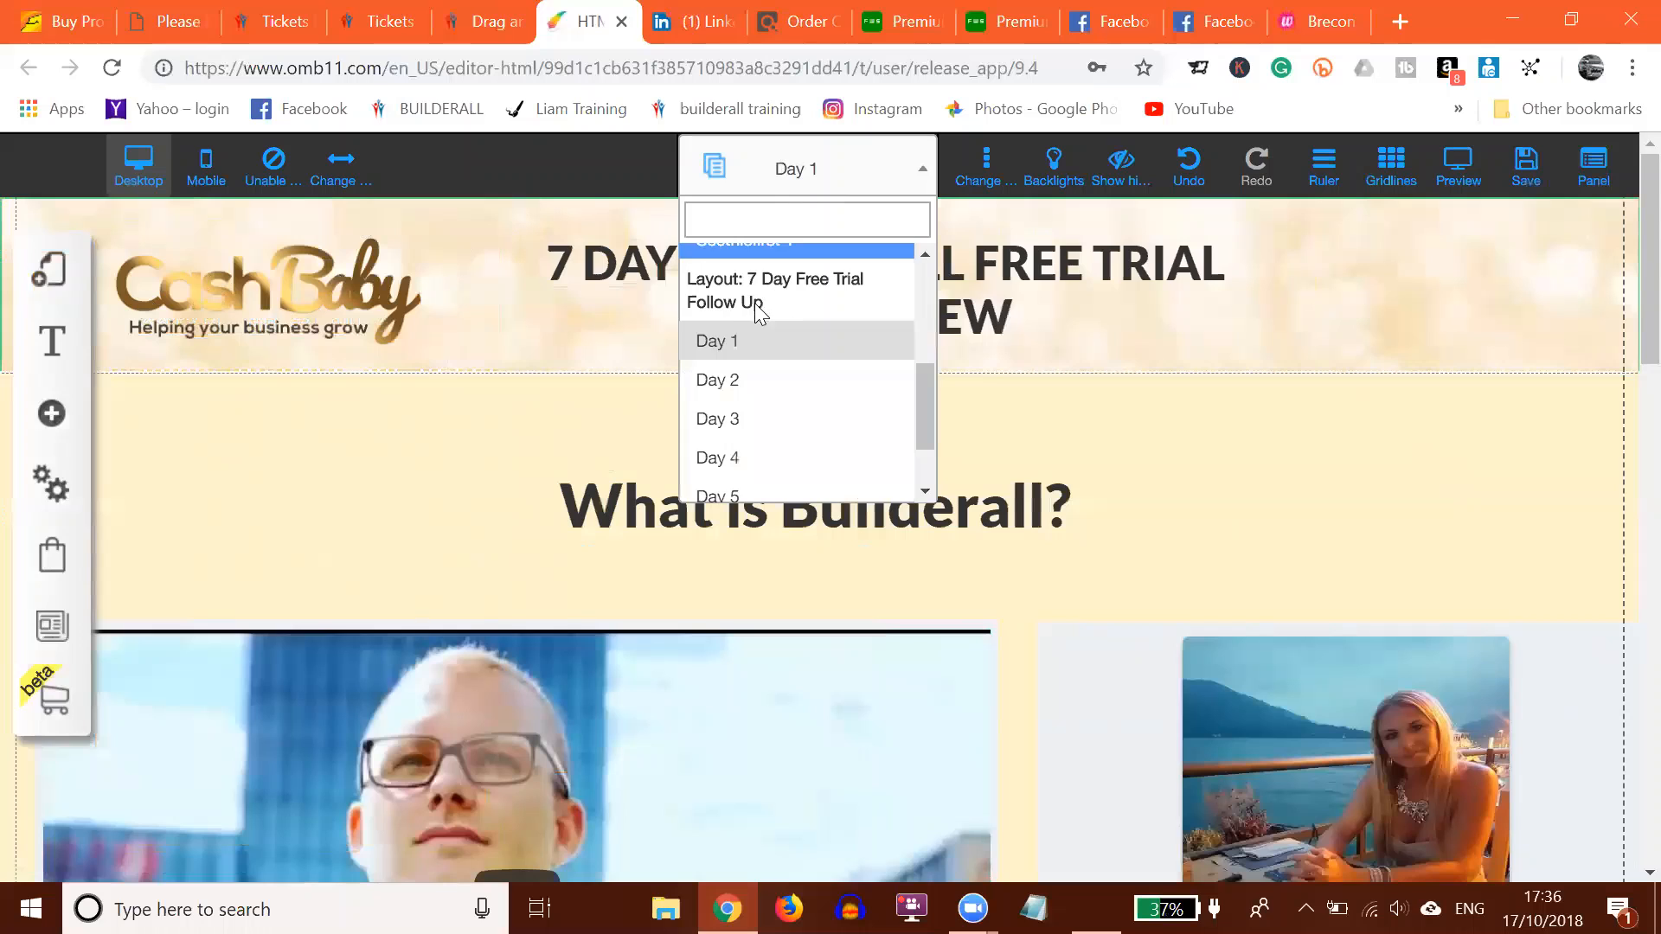
scroll(738, 344, up, 5)
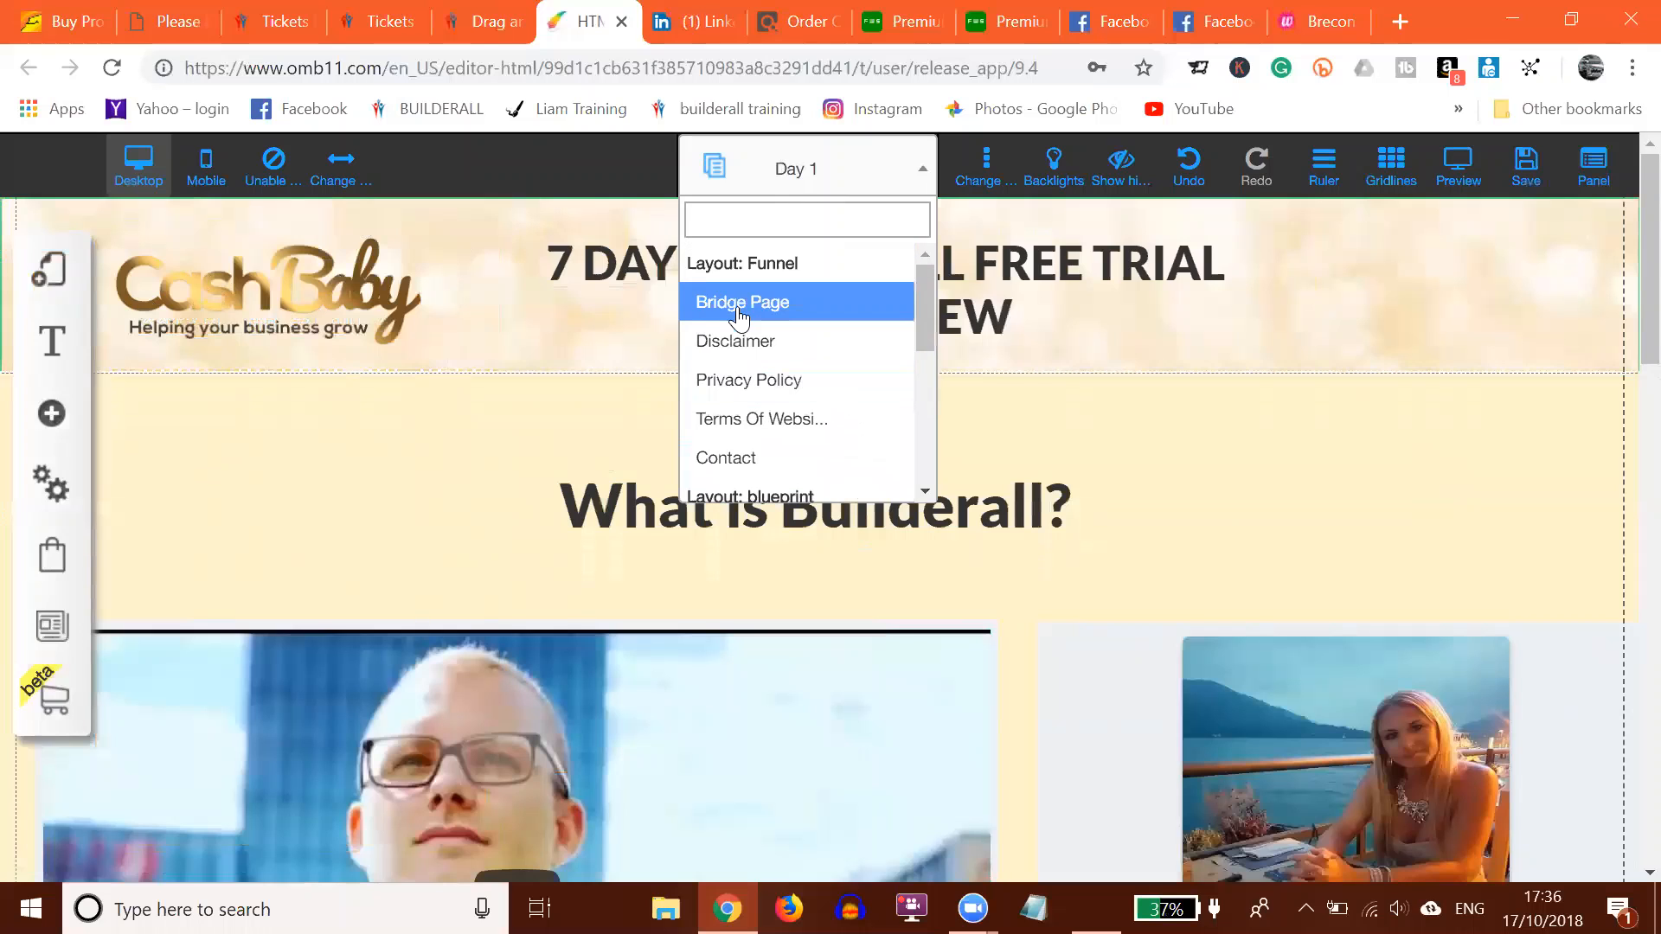
click(737, 305)
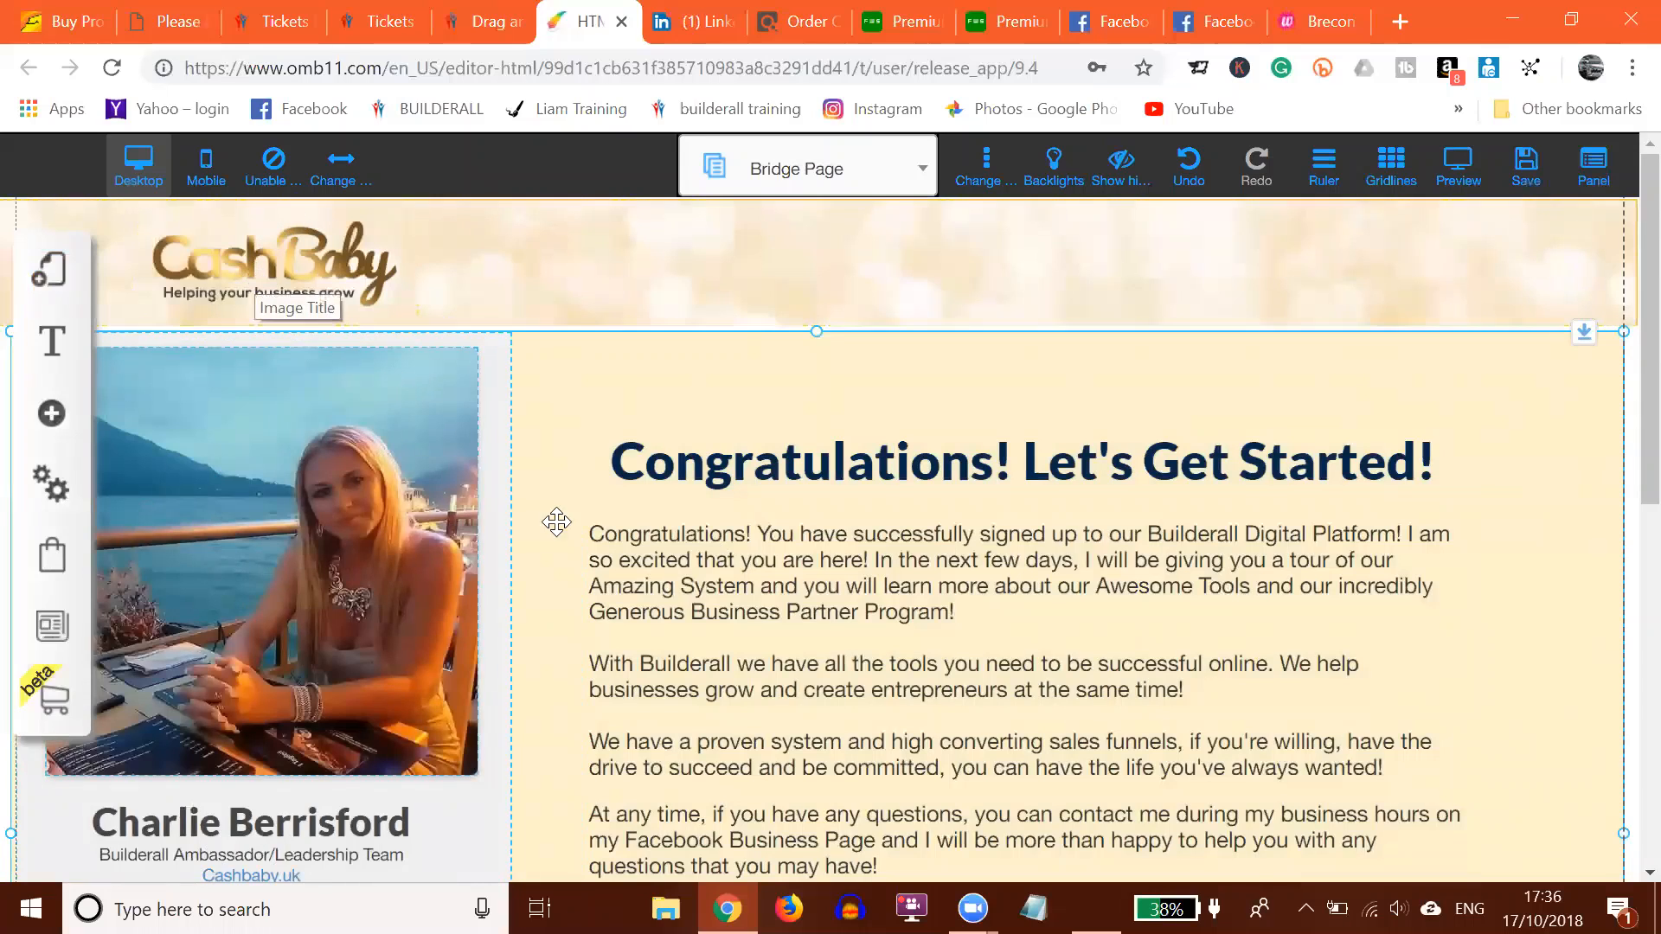
scroll(899, 471, down, 2)
scroll(907, 474, down, 6)
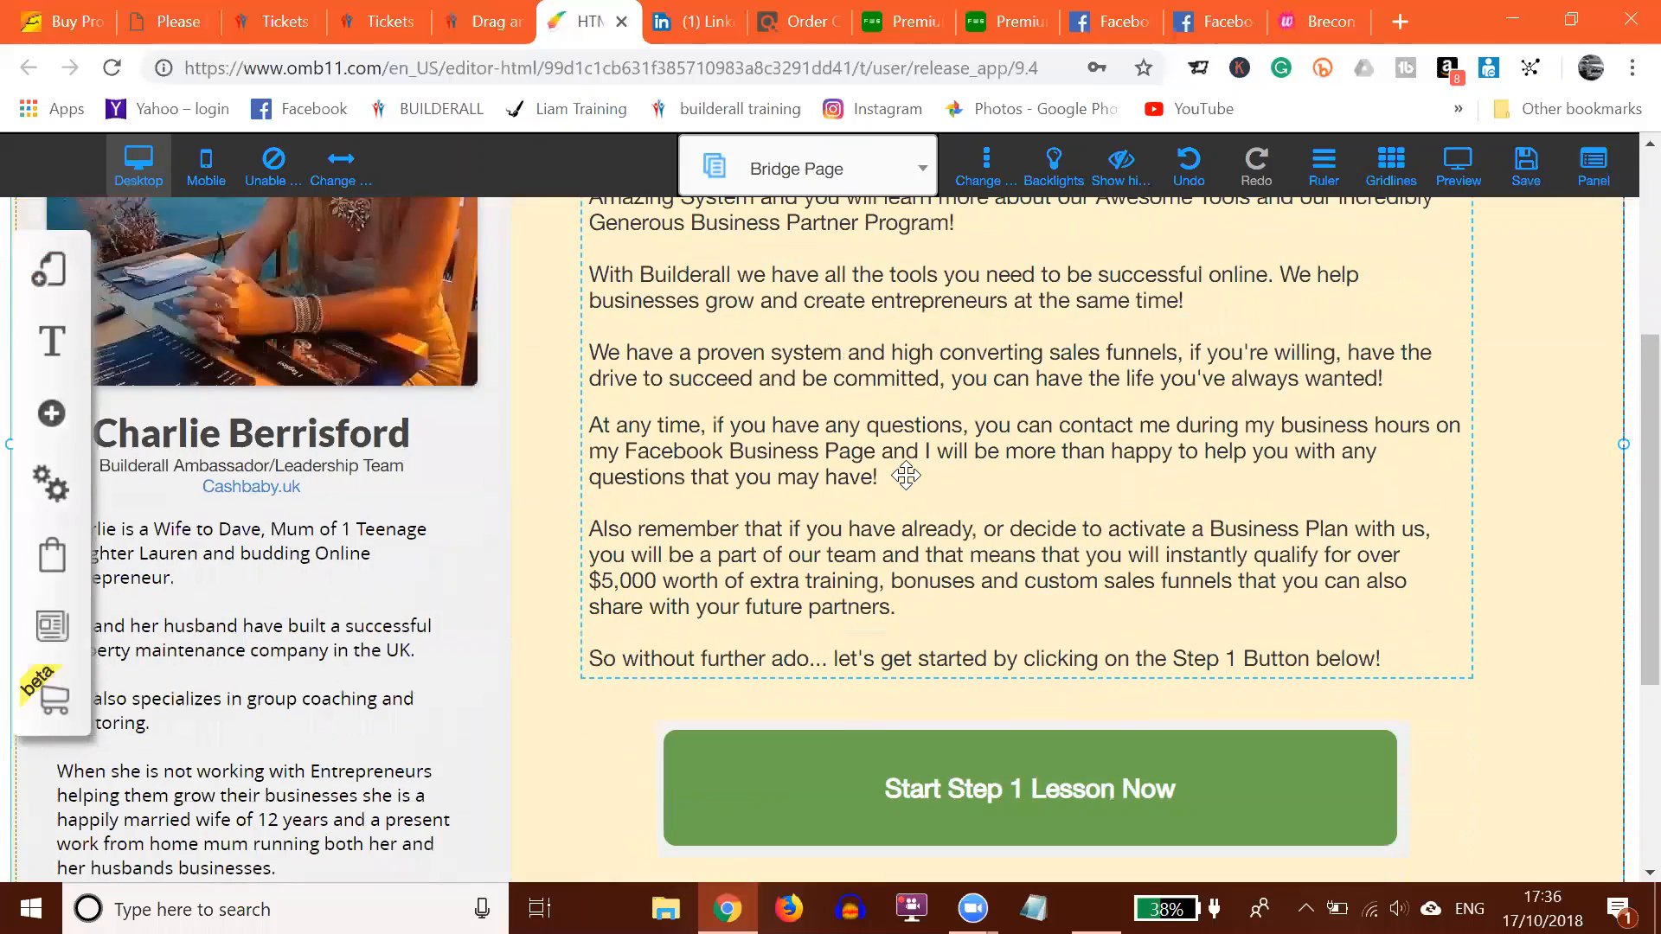
scroll(717, 463, down, 2)
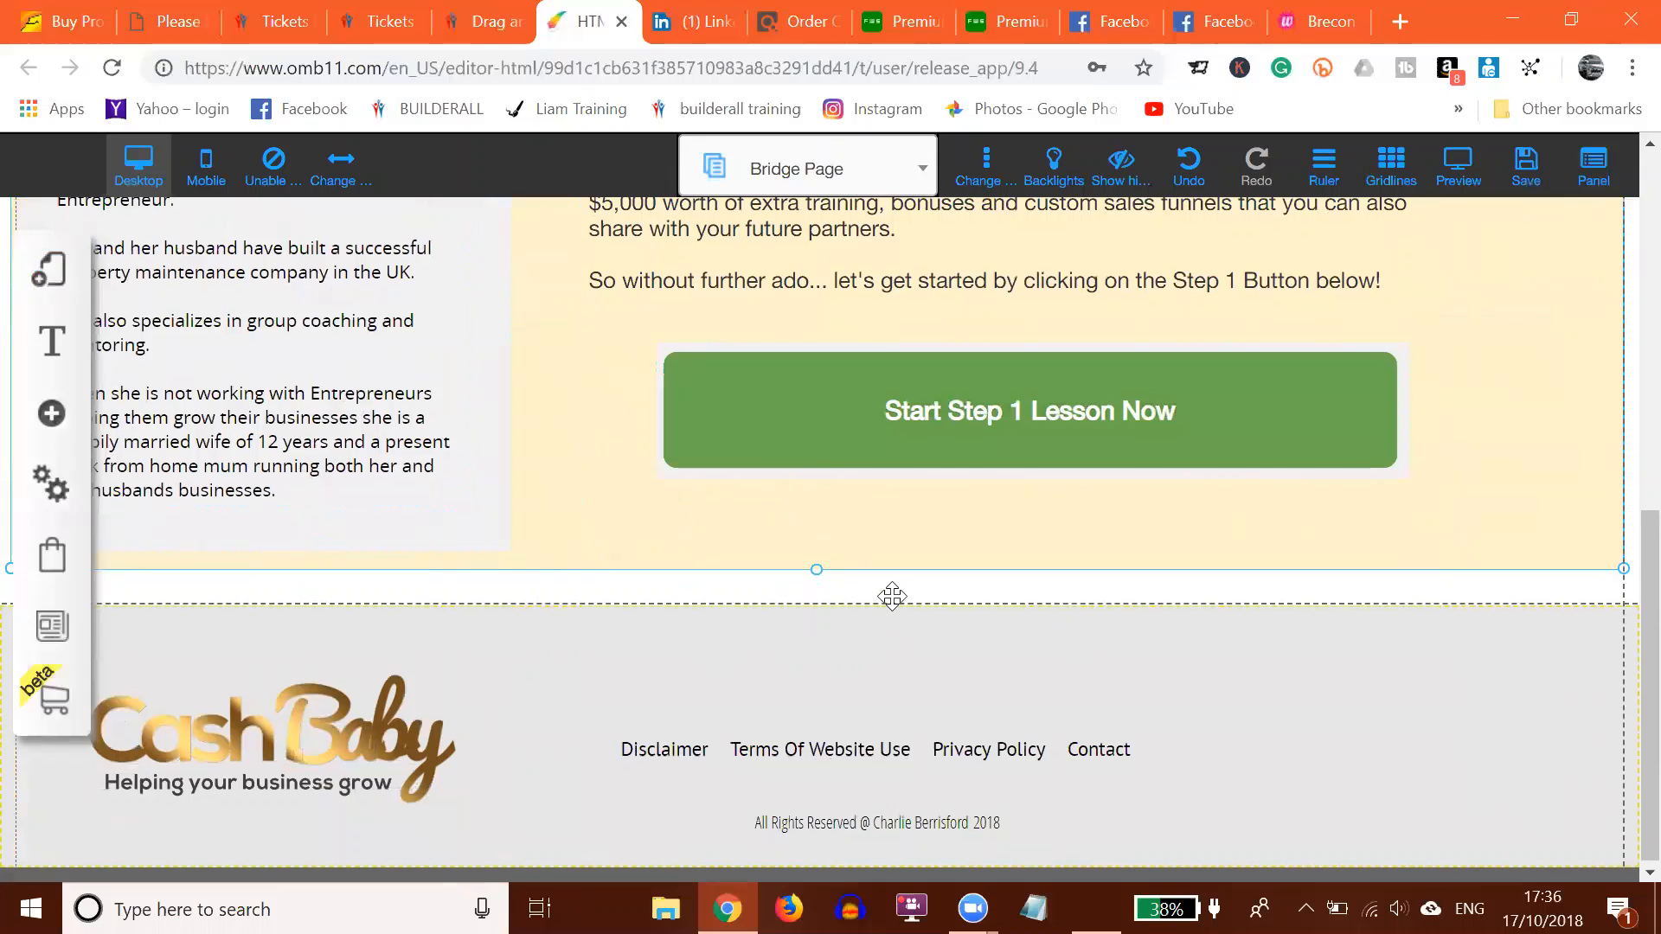
scroll(1399, 564, up, 10)
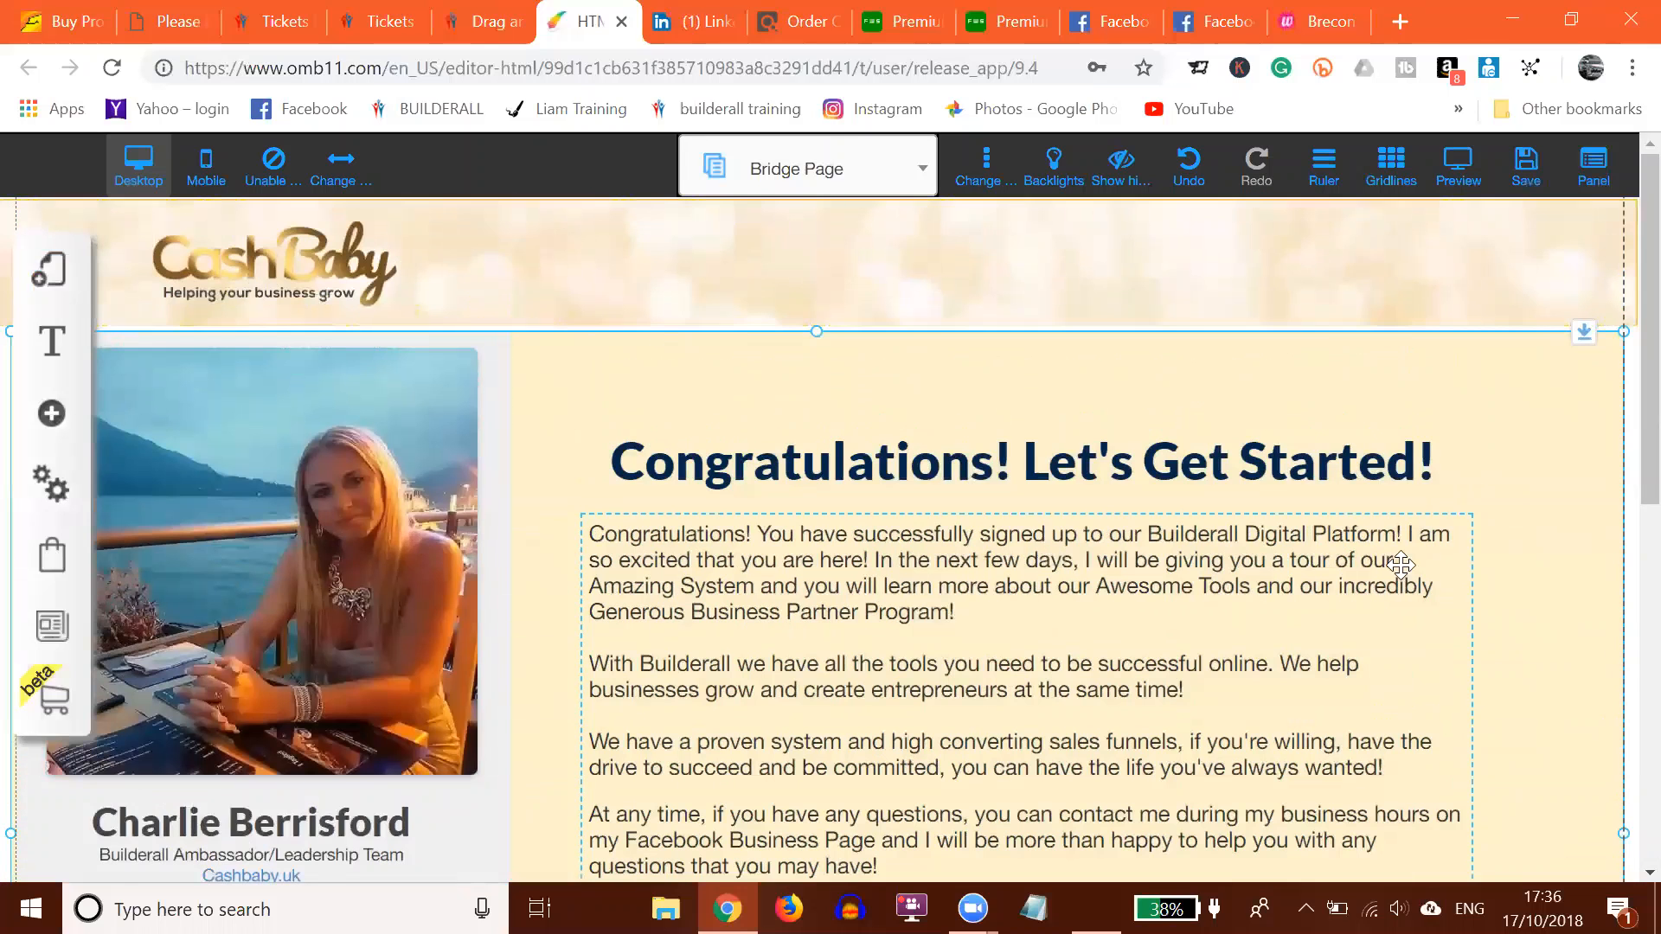
Step: Save the site style, settings, both modified layouts and the Bridge Page
click(1524, 177)
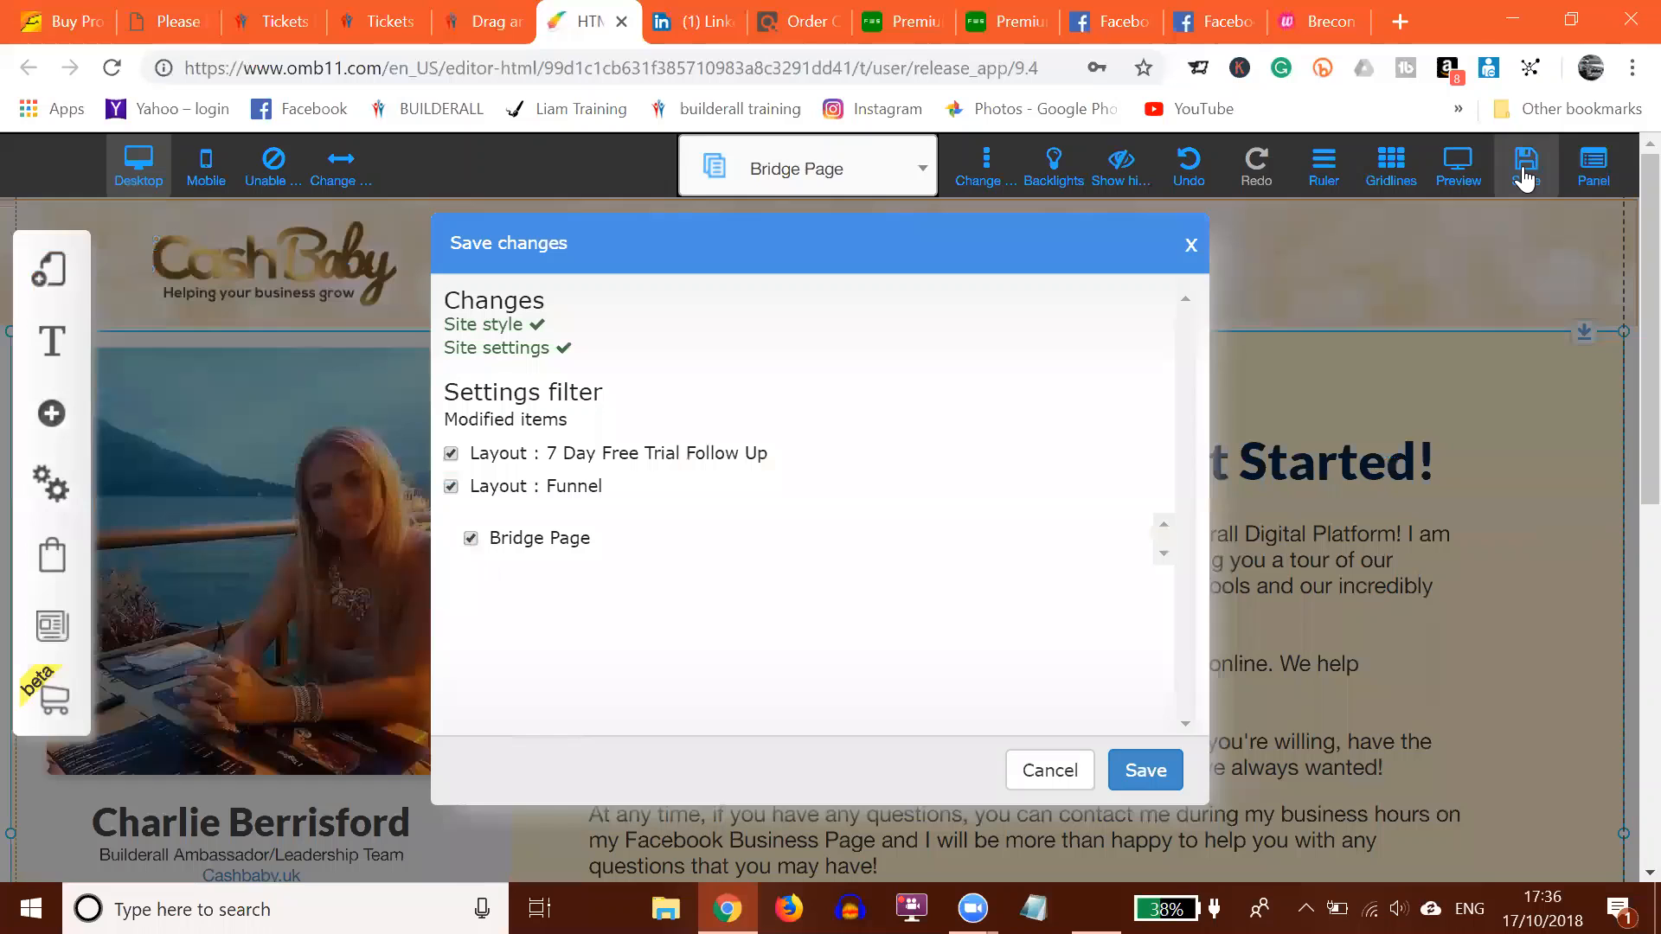
click(1135, 776)
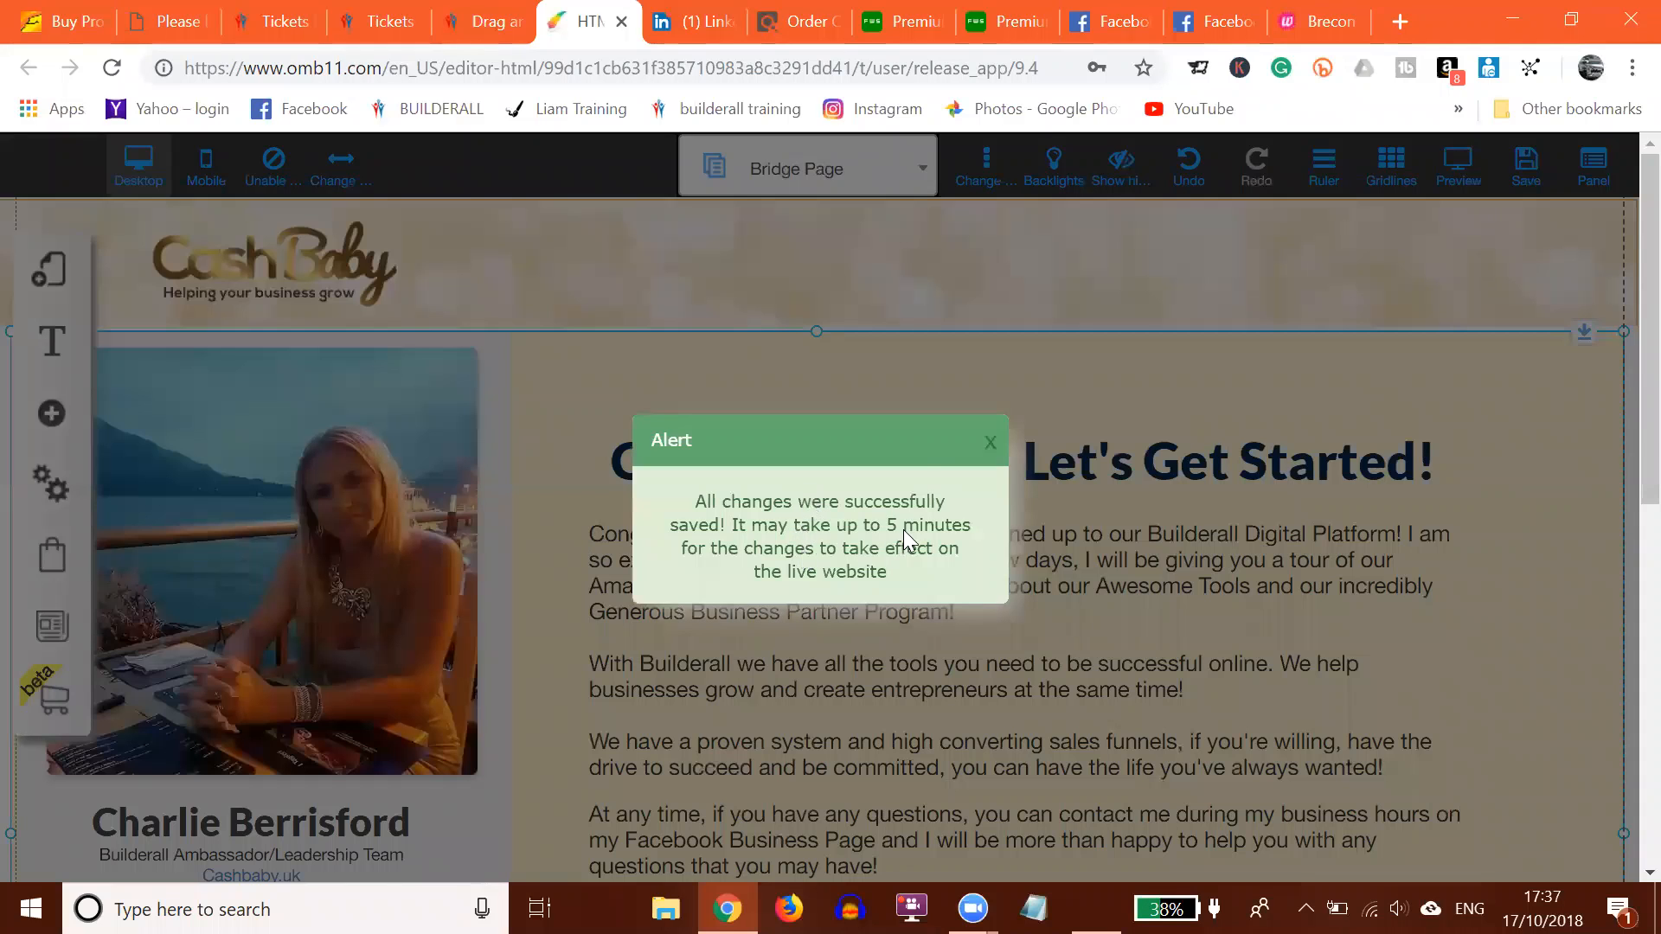
click(990, 444)
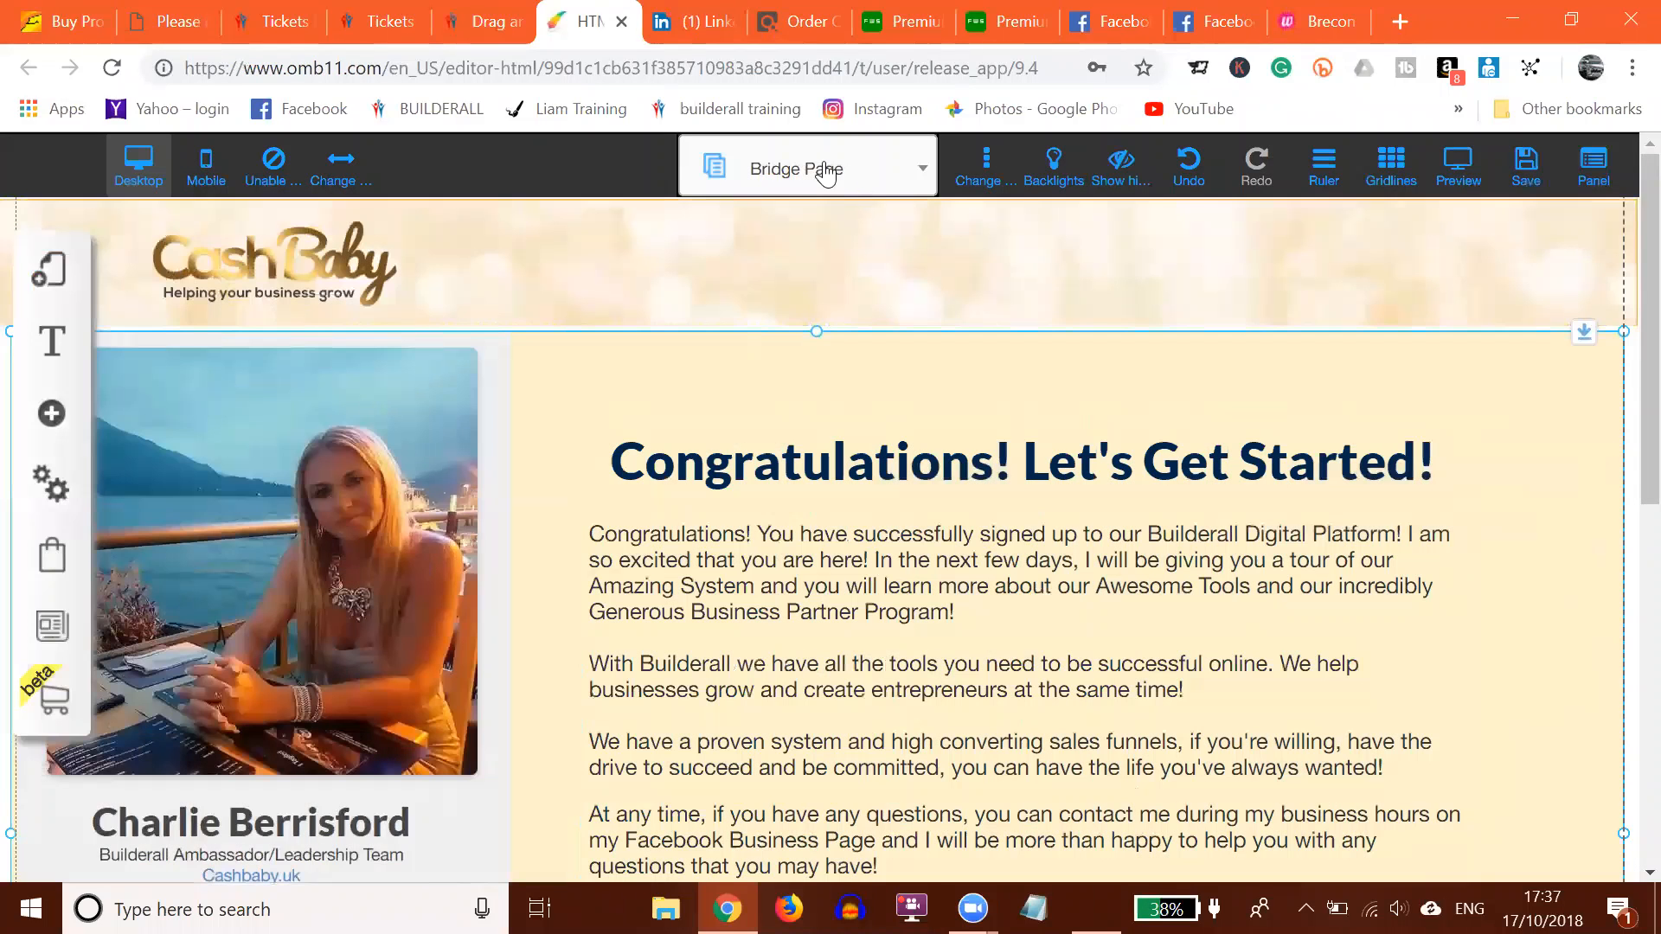
Step: Switch to the Contact page and scroll down to its form
click(790, 173)
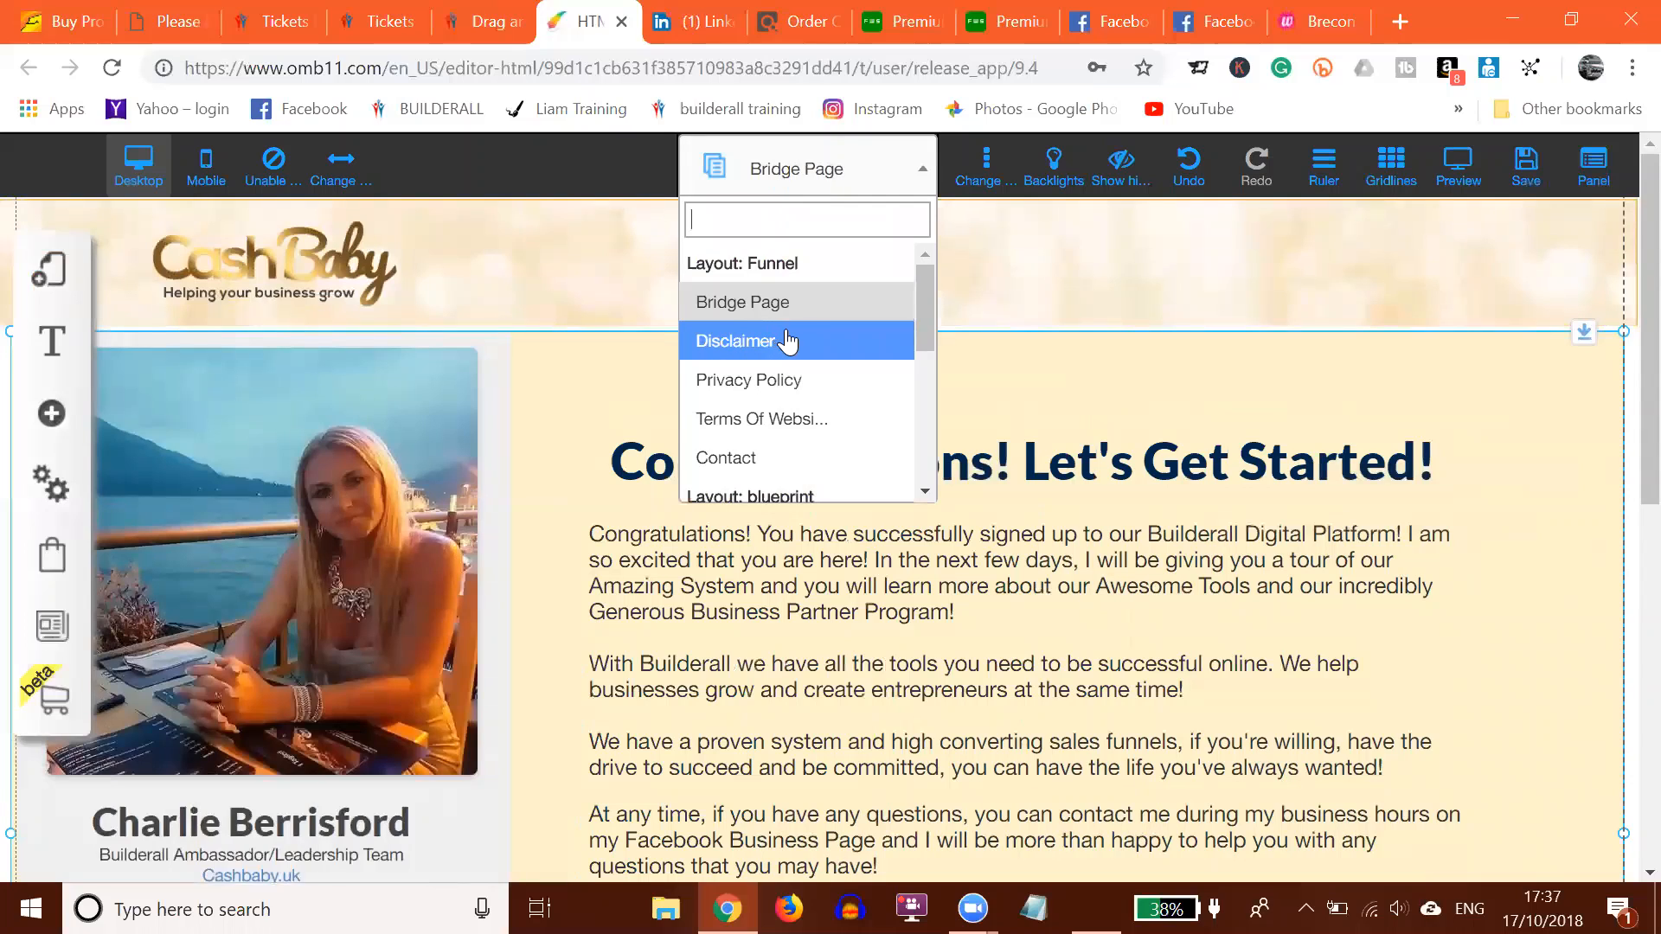
scroll(778, 339, down, 2)
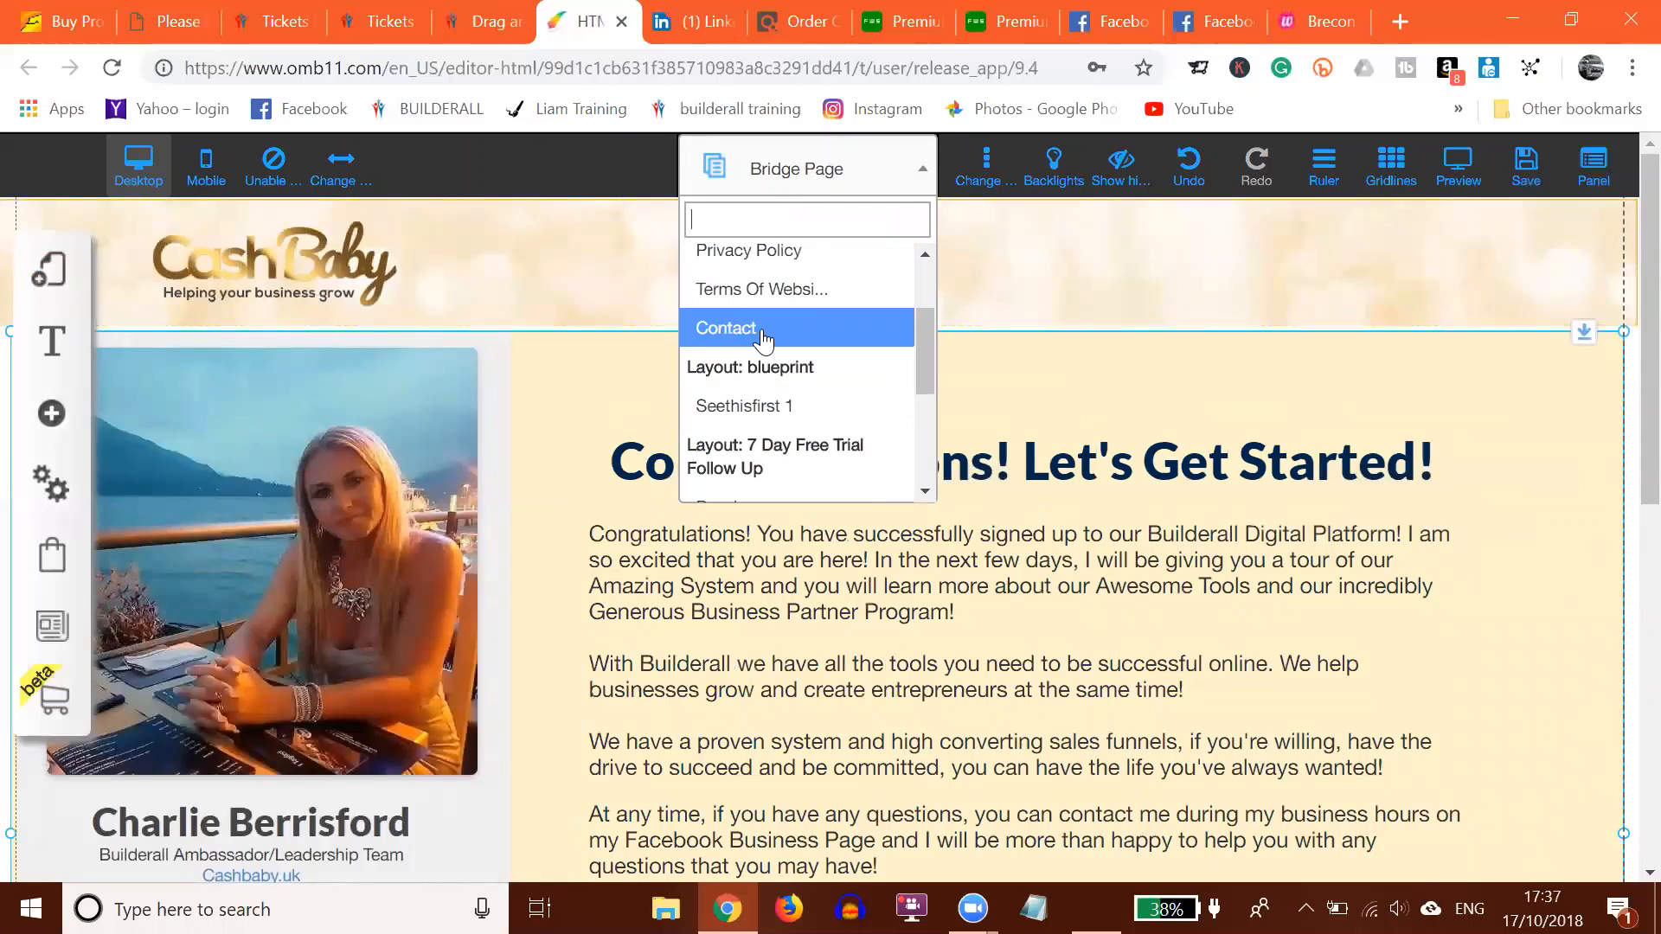
click(762, 333)
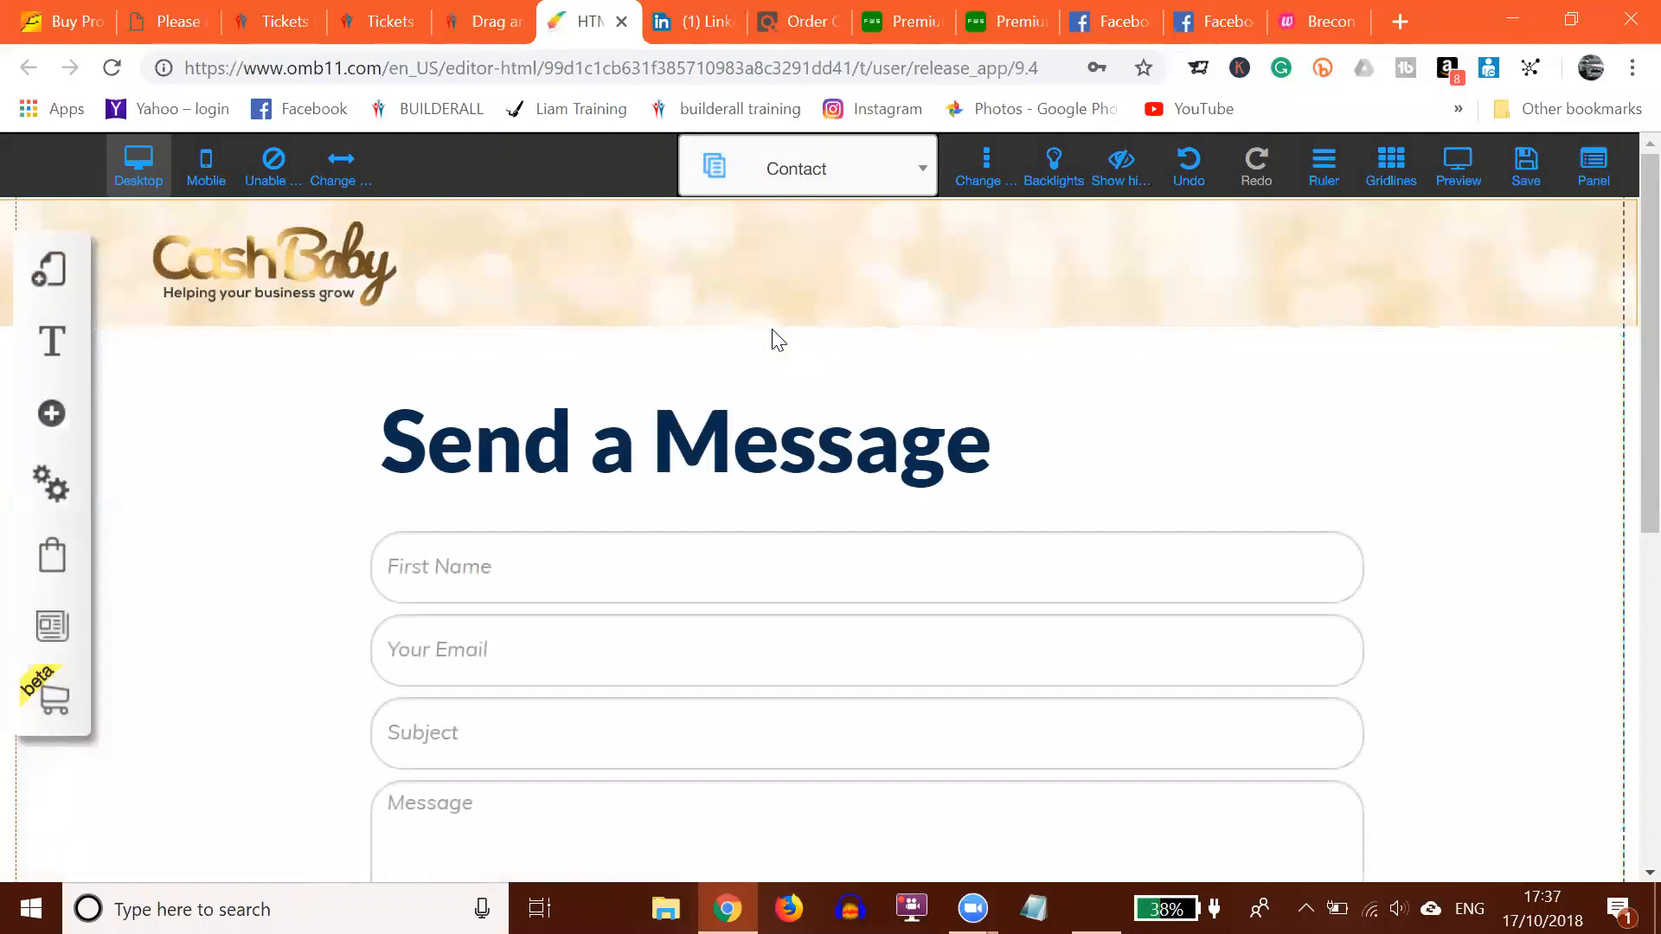
scroll(774, 337, down, 3)
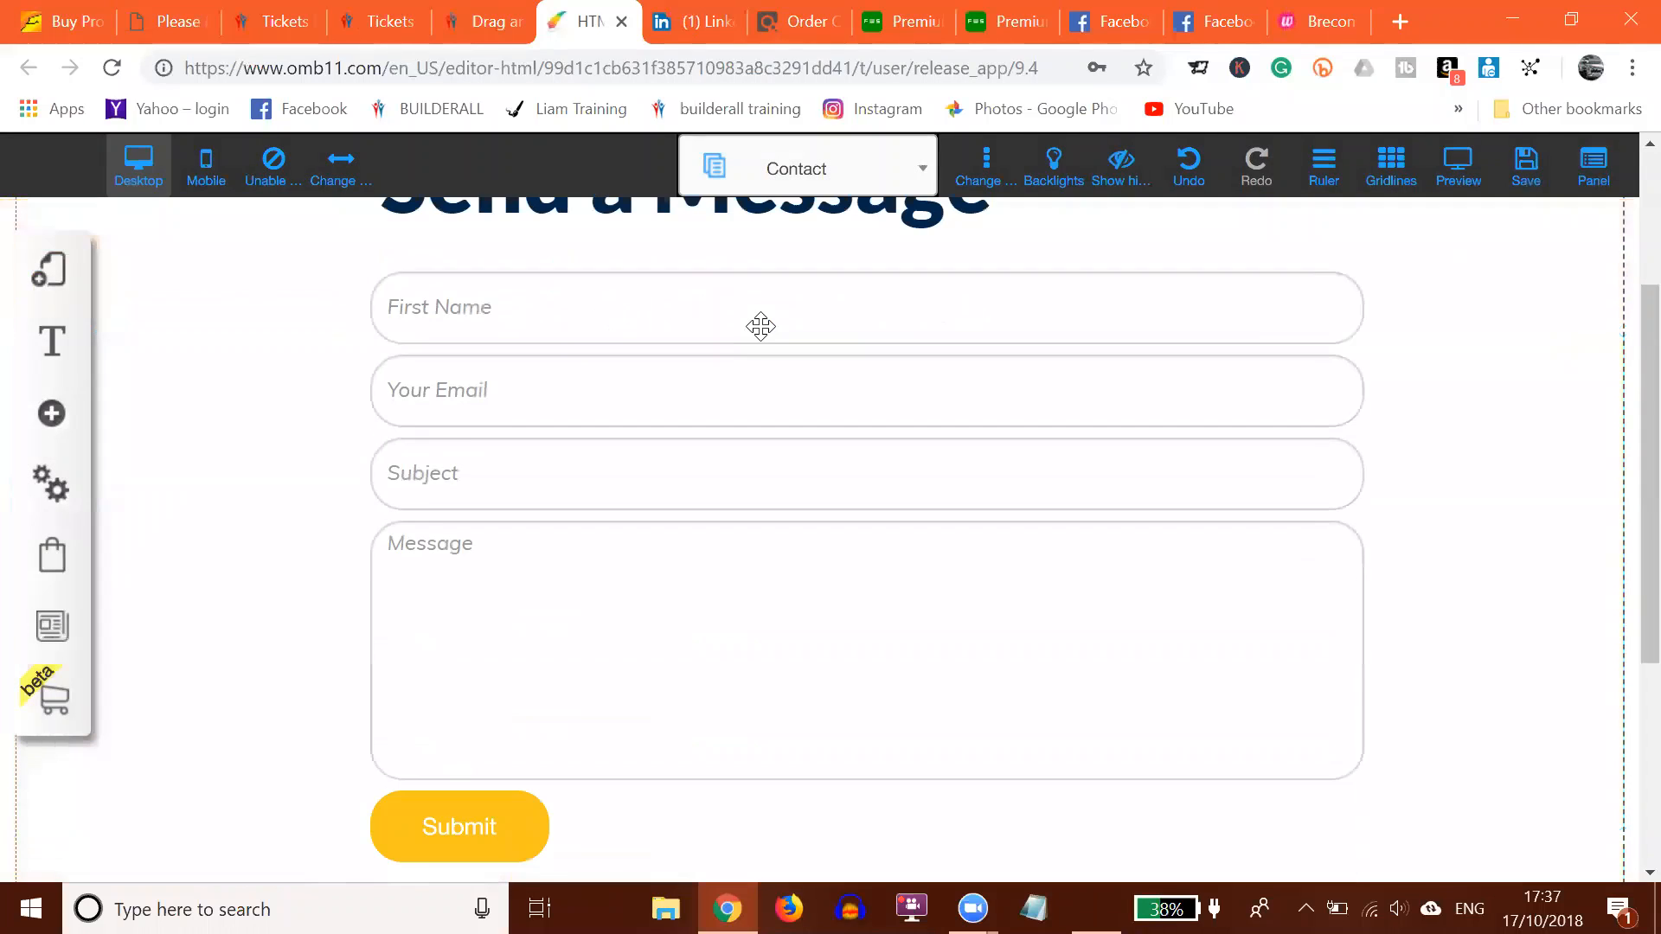
Step: Set the contact form to email the site owner with subject '7 day contact'
click(672, 599)
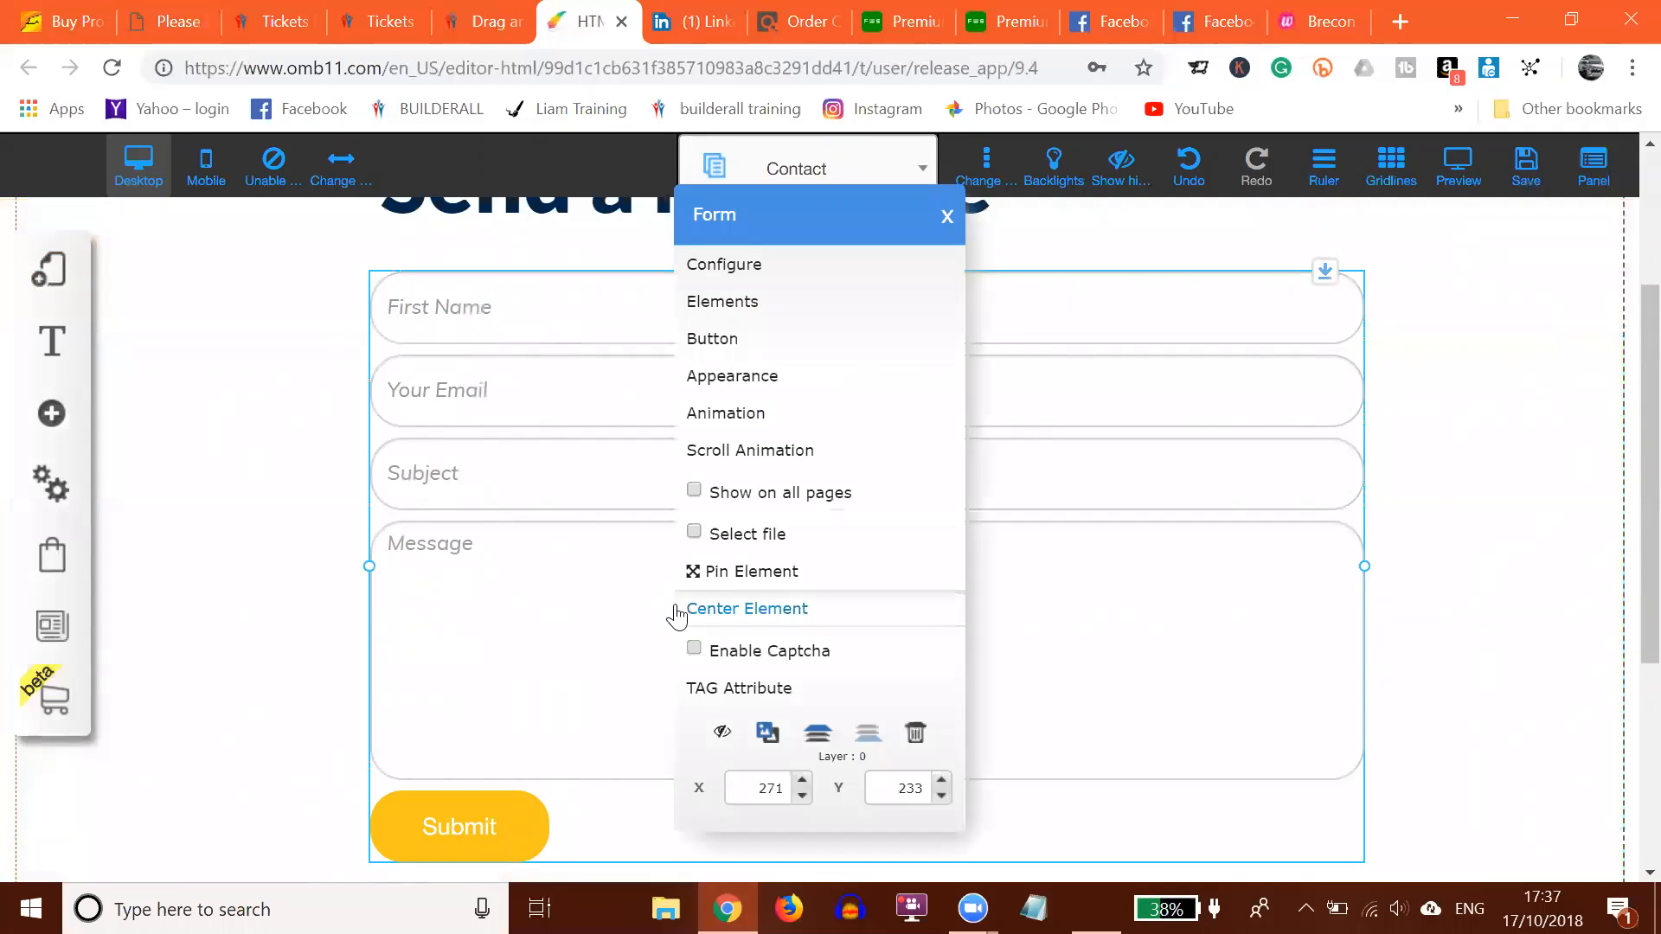
click(725, 264)
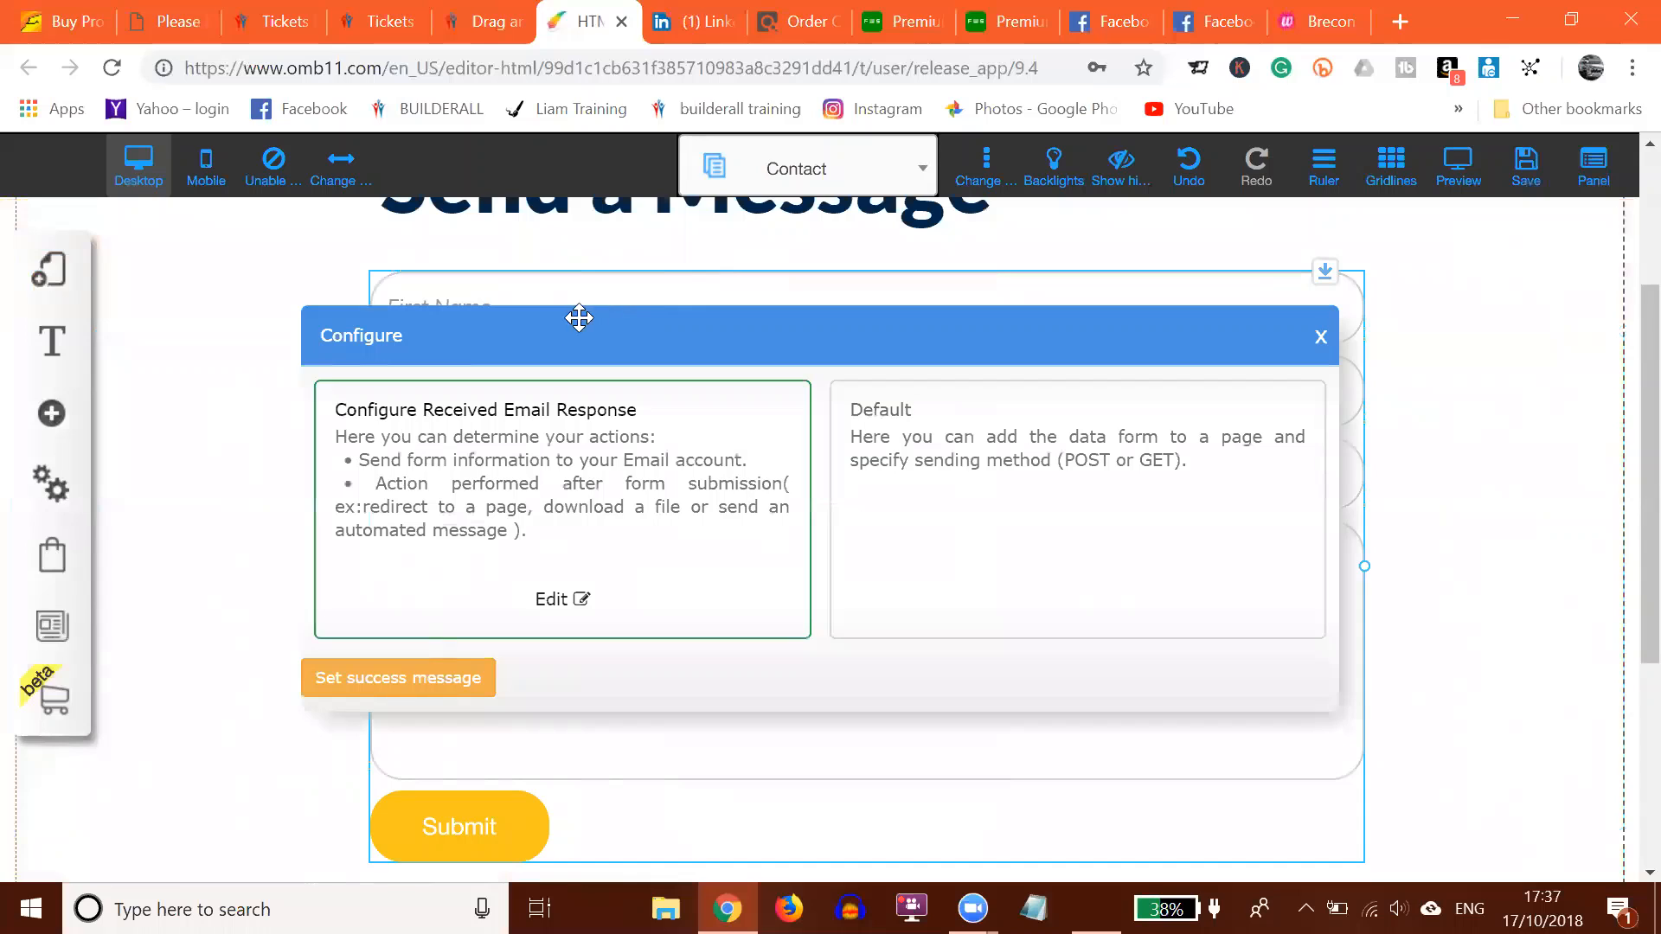
click(554, 600)
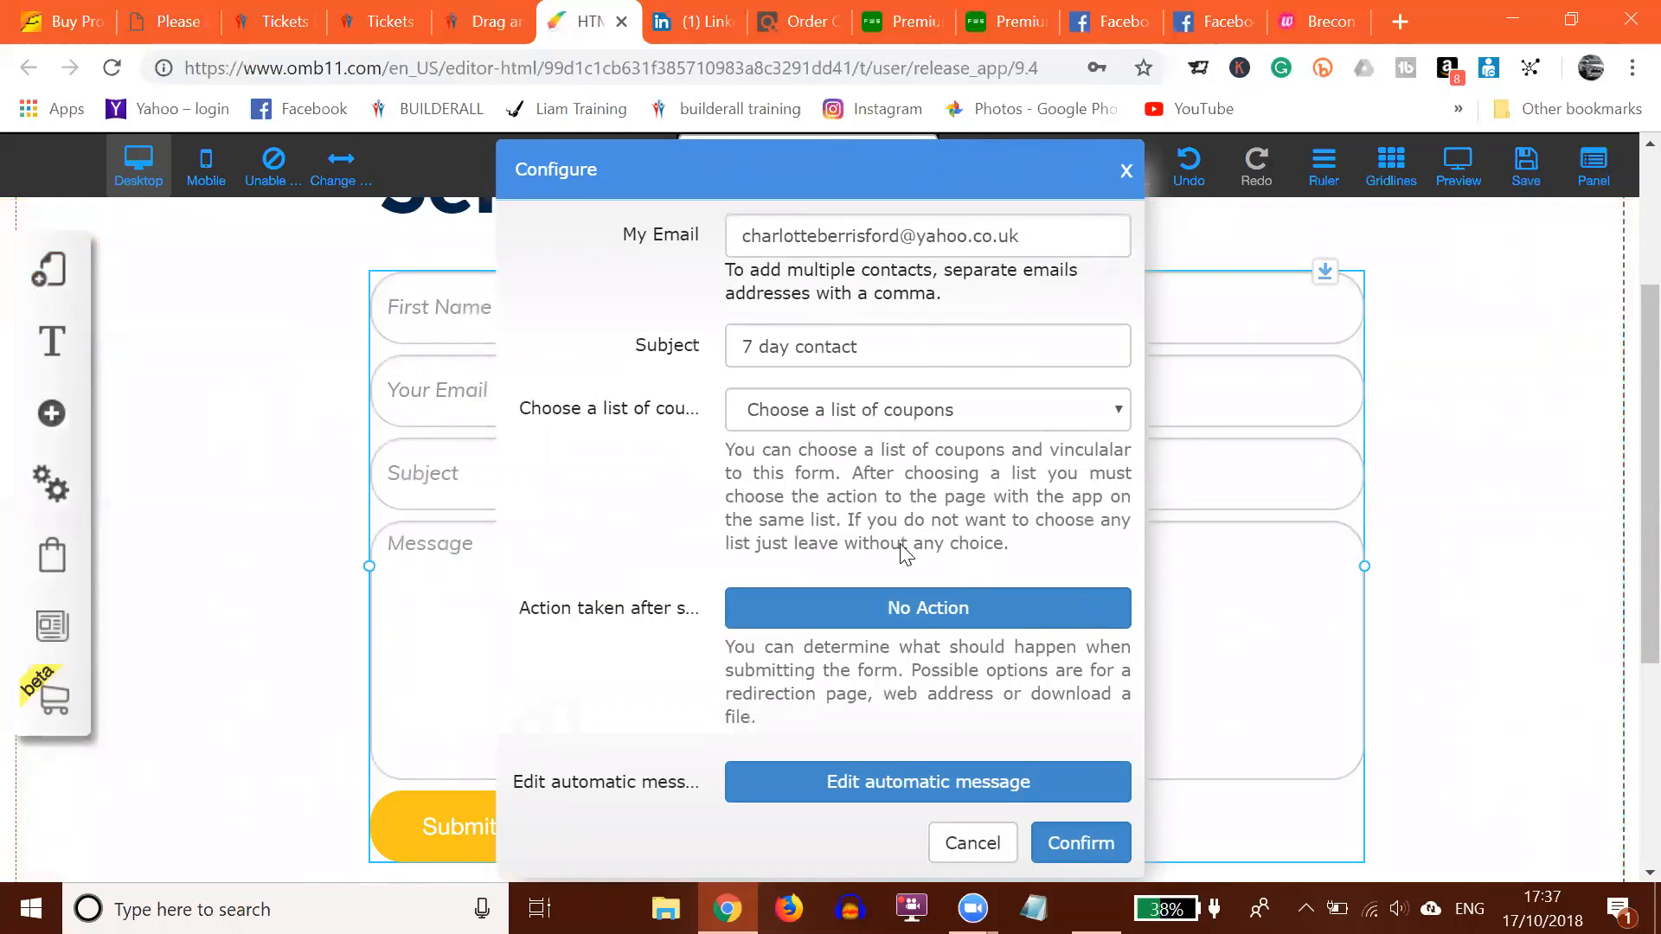
click(1054, 846)
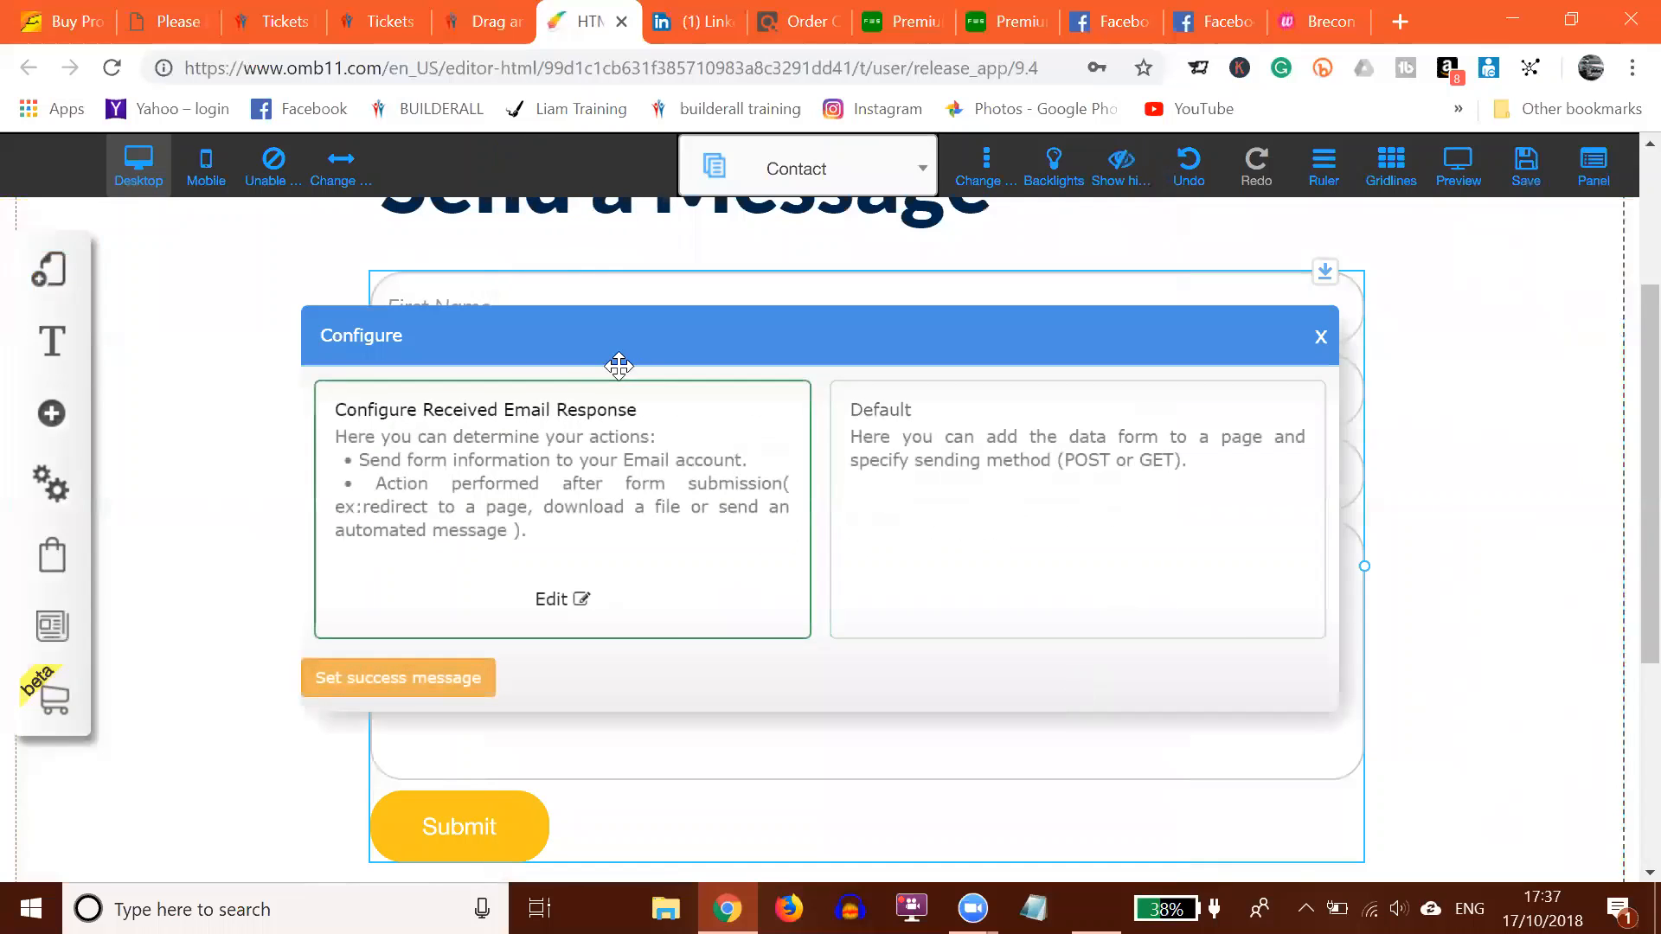
click(1321, 339)
Step: Switch to the Day 1 page and scroll down to the profile card
click(790, 169)
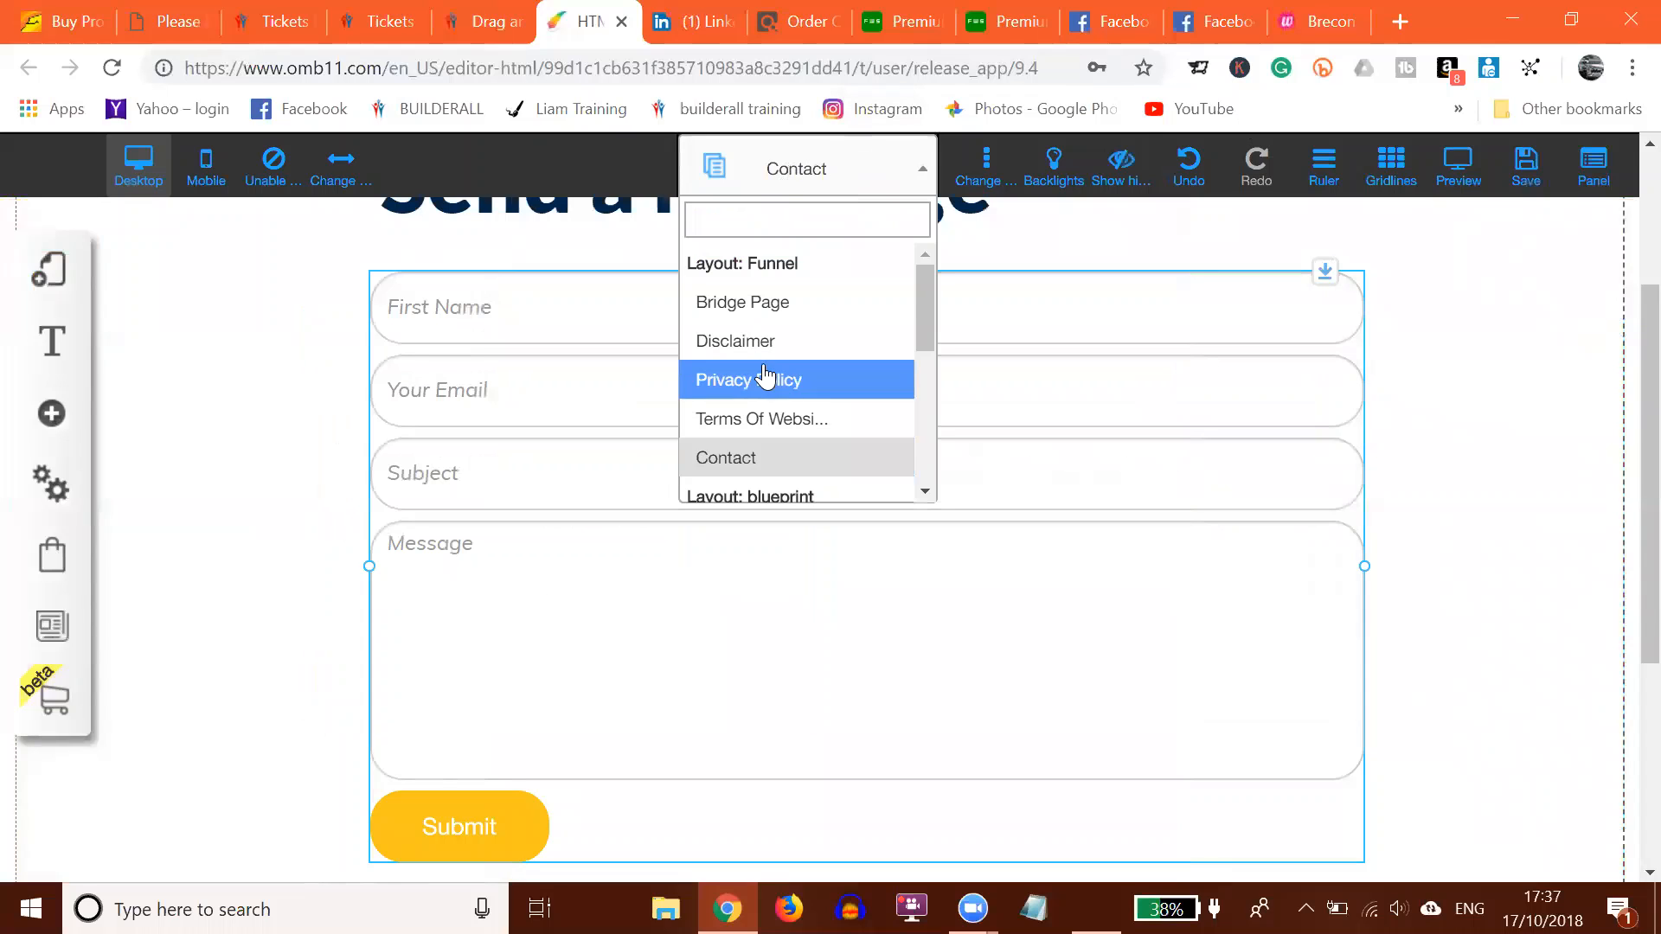
scroll(778, 380, down, 1)
scroll(770, 346, down, 1)
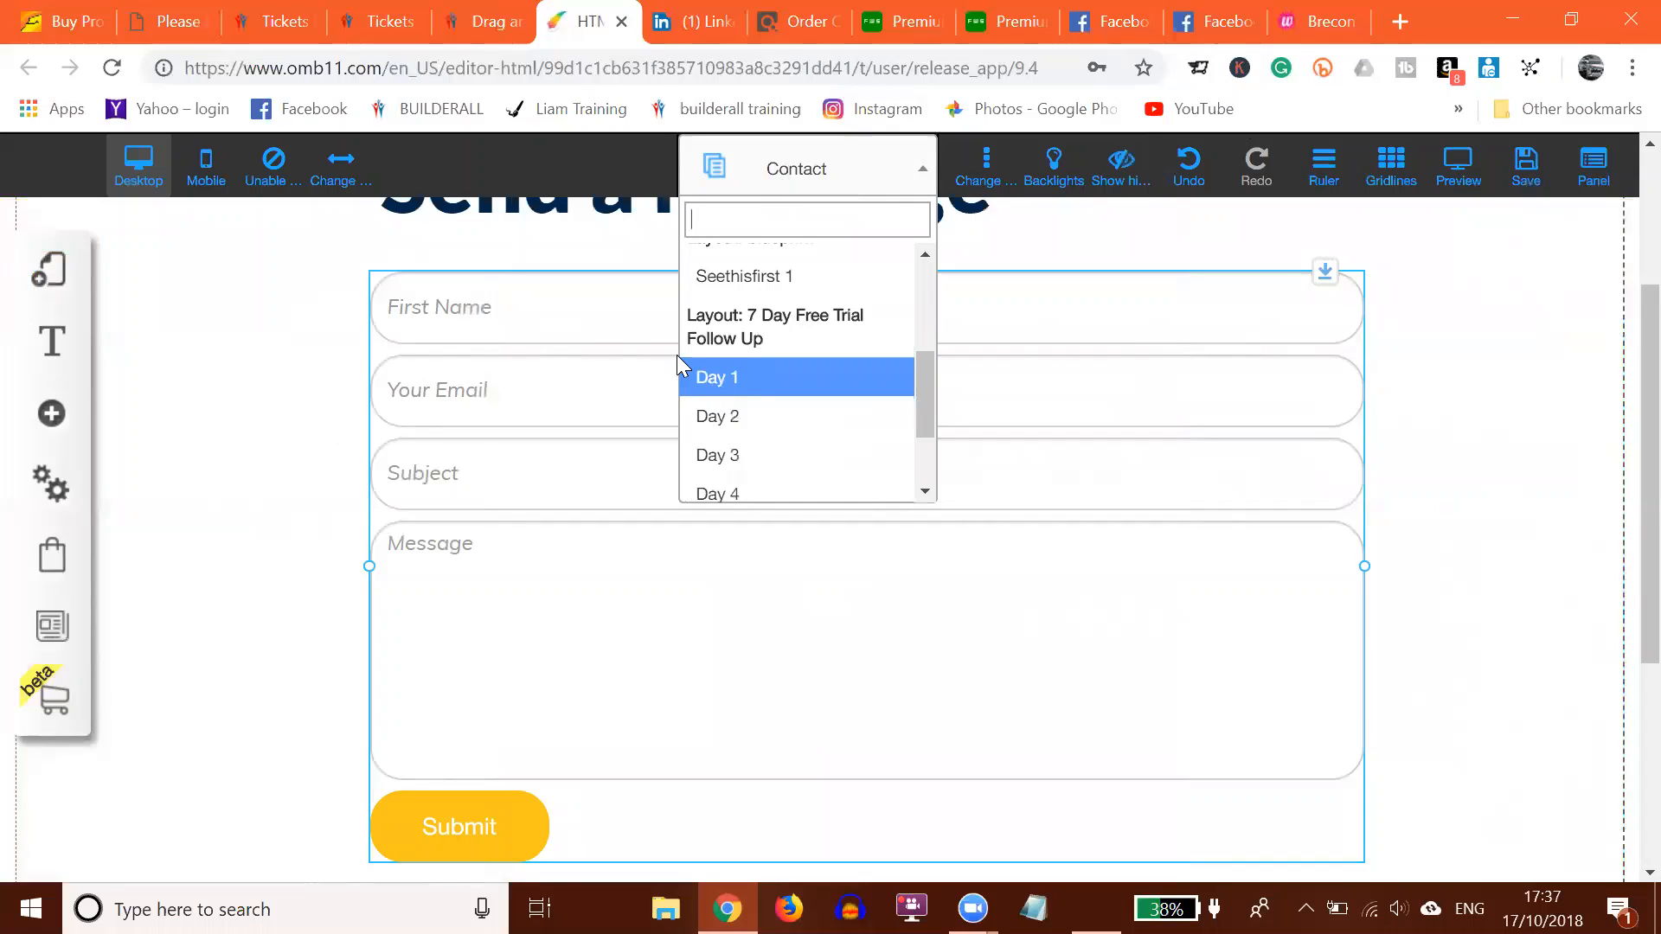
click(723, 377)
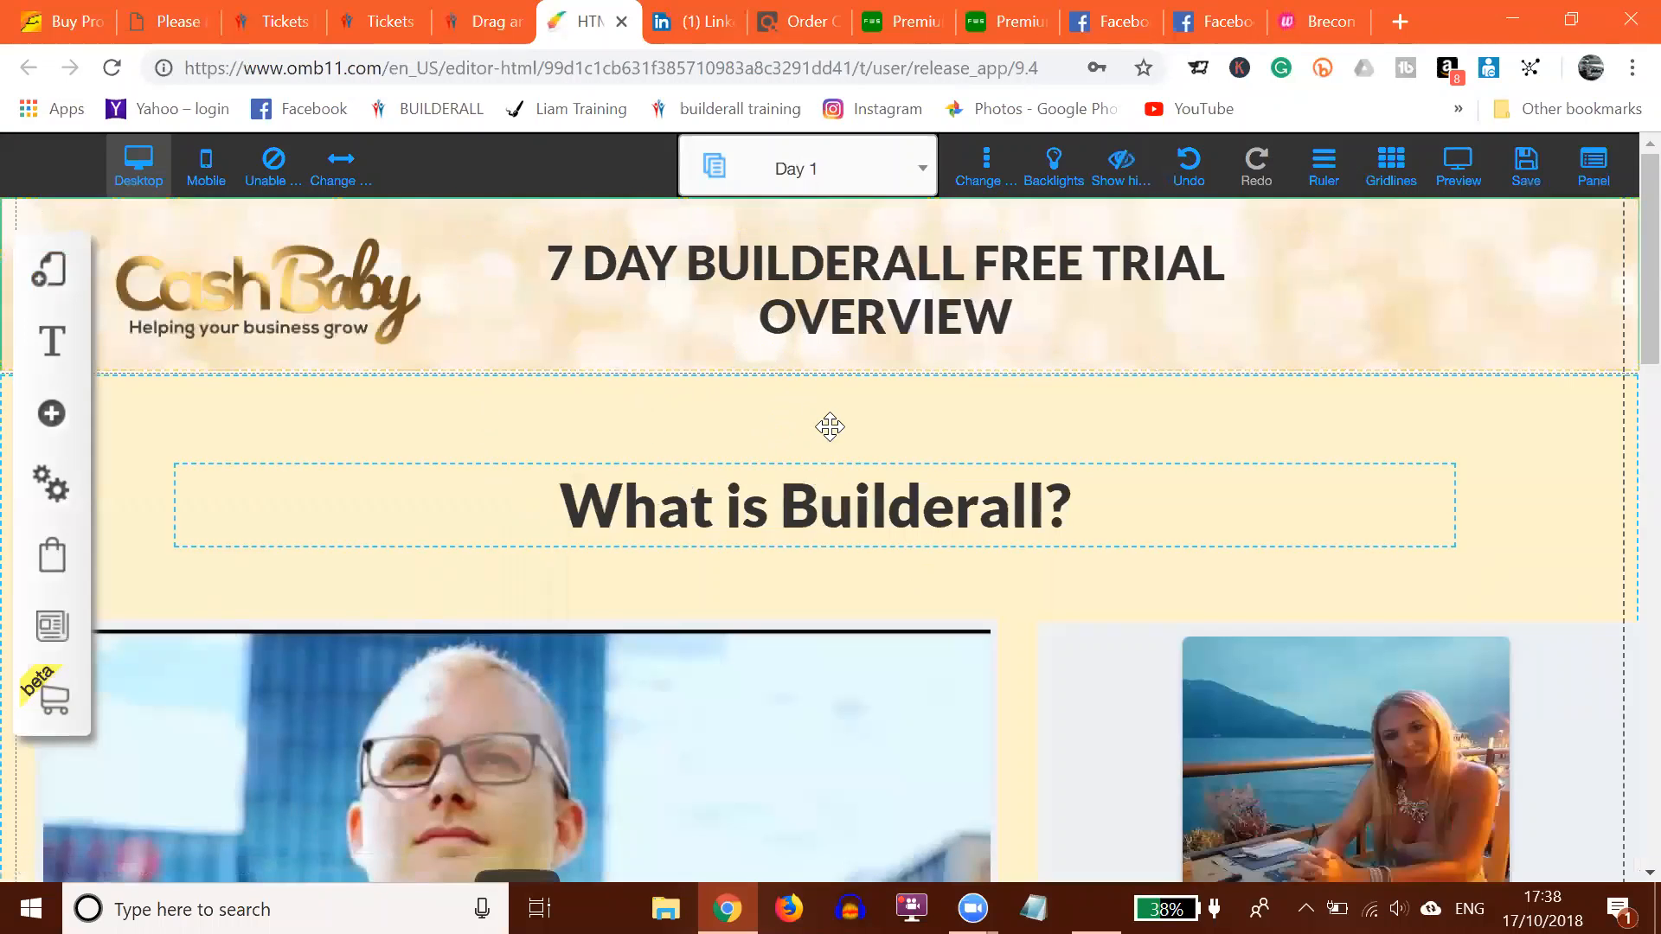
scroll(823, 359, down, 6)
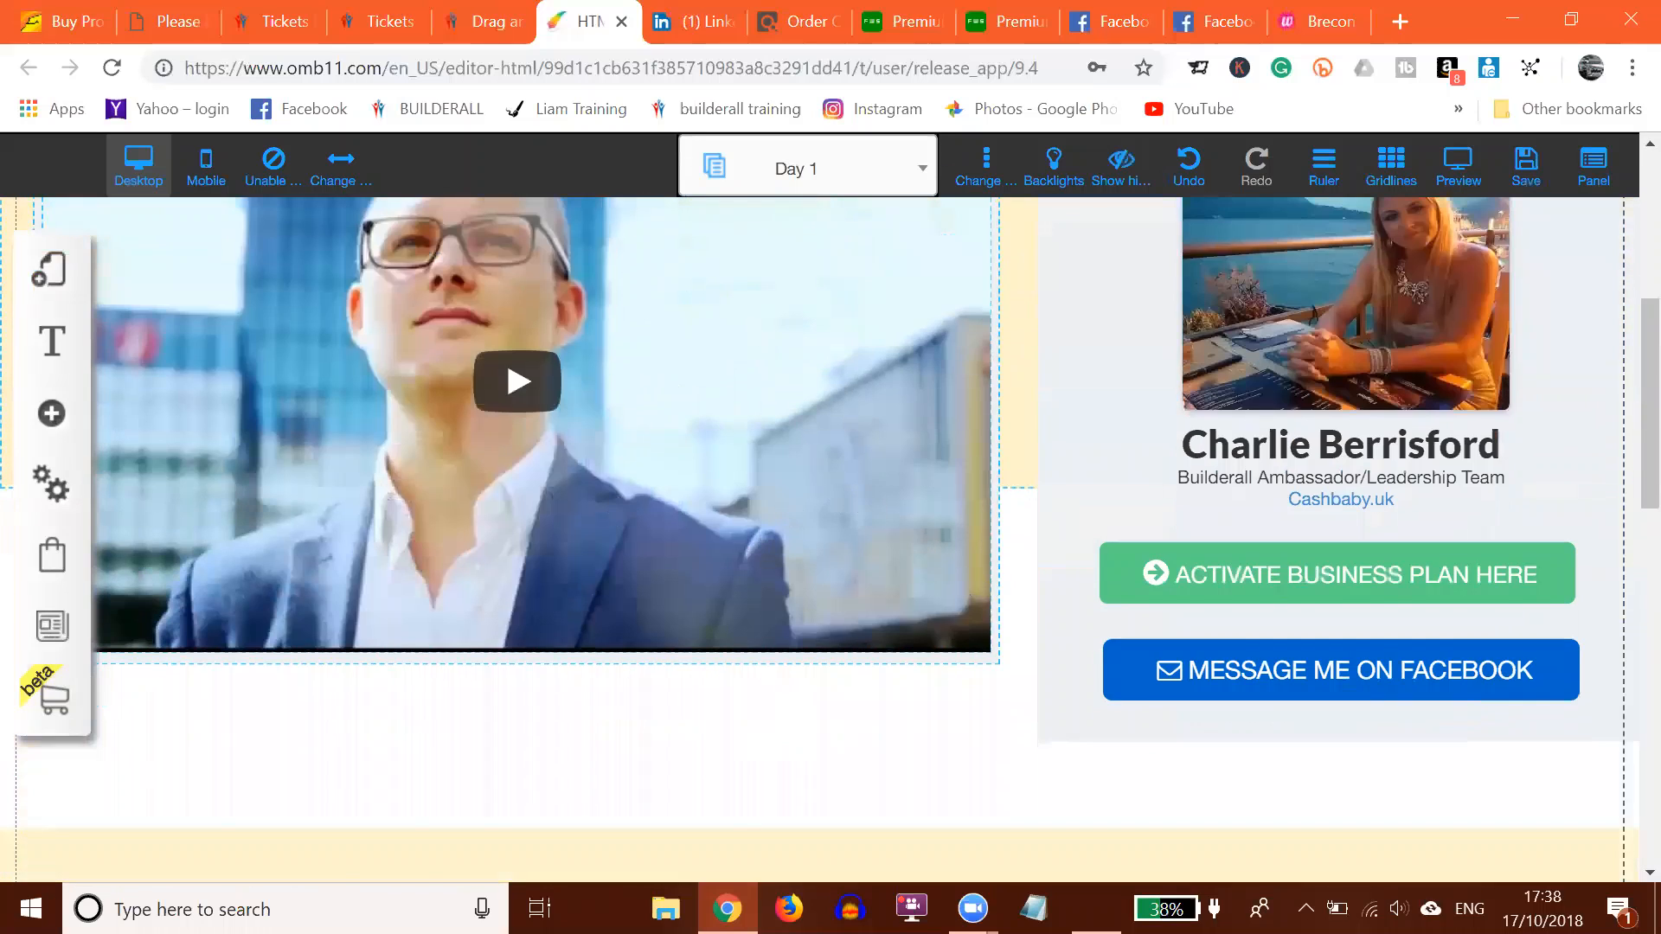
Step: Check the profile card's name text under the photo
click(1336, 274)
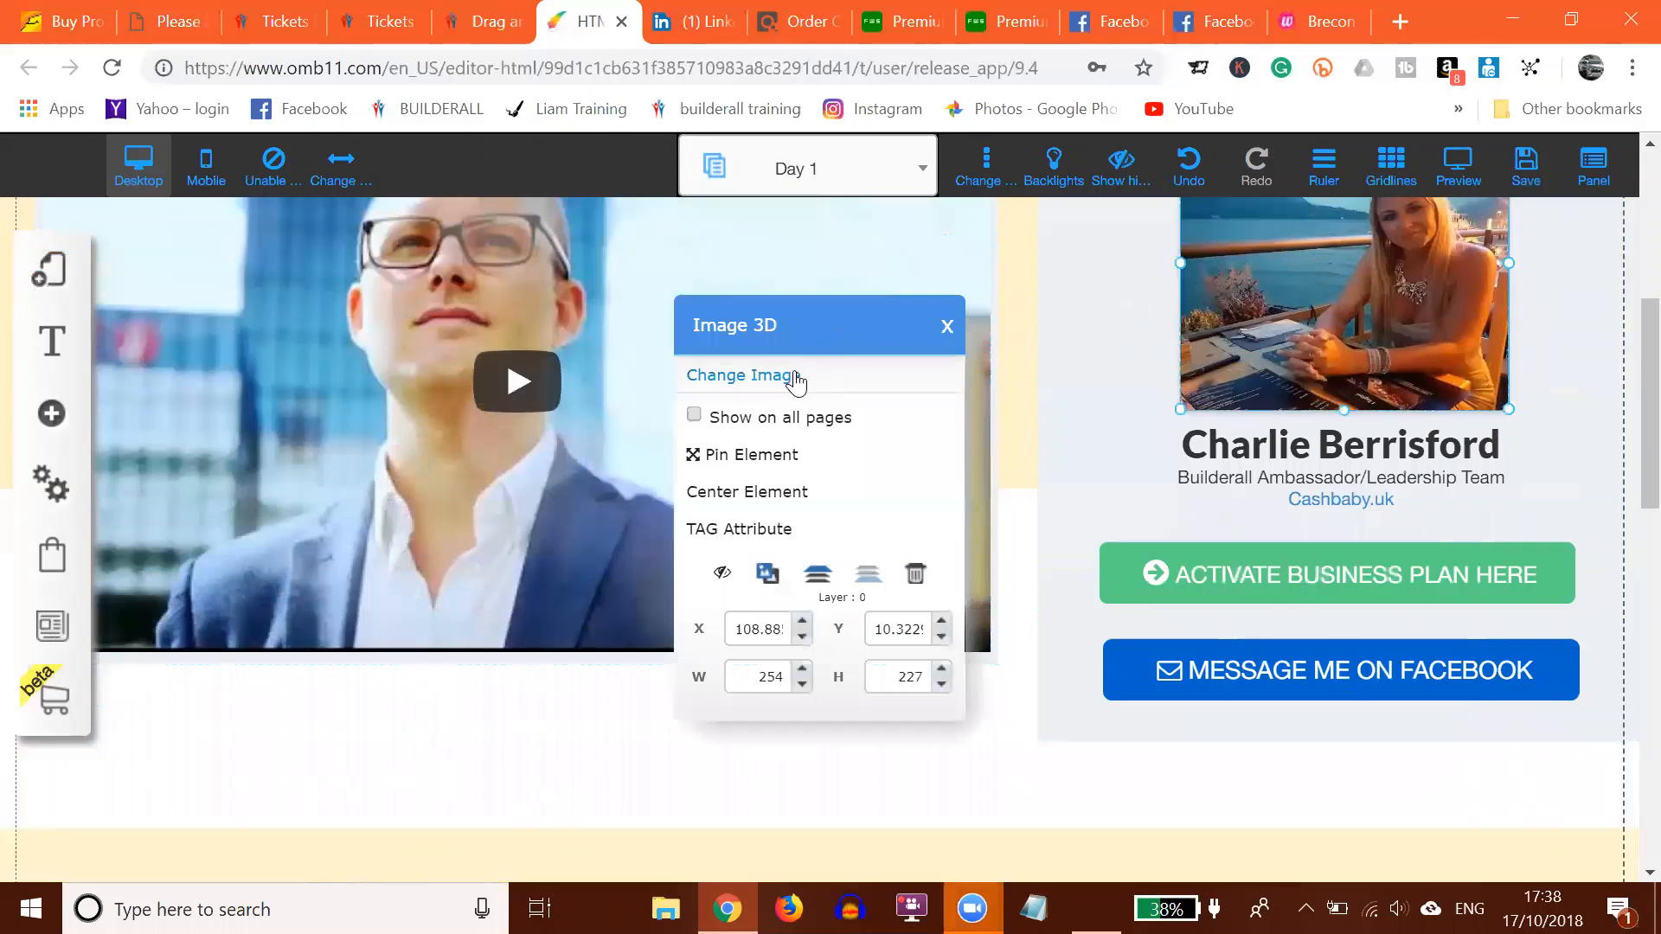
click(1223, 446)
double_click(1223, 449)
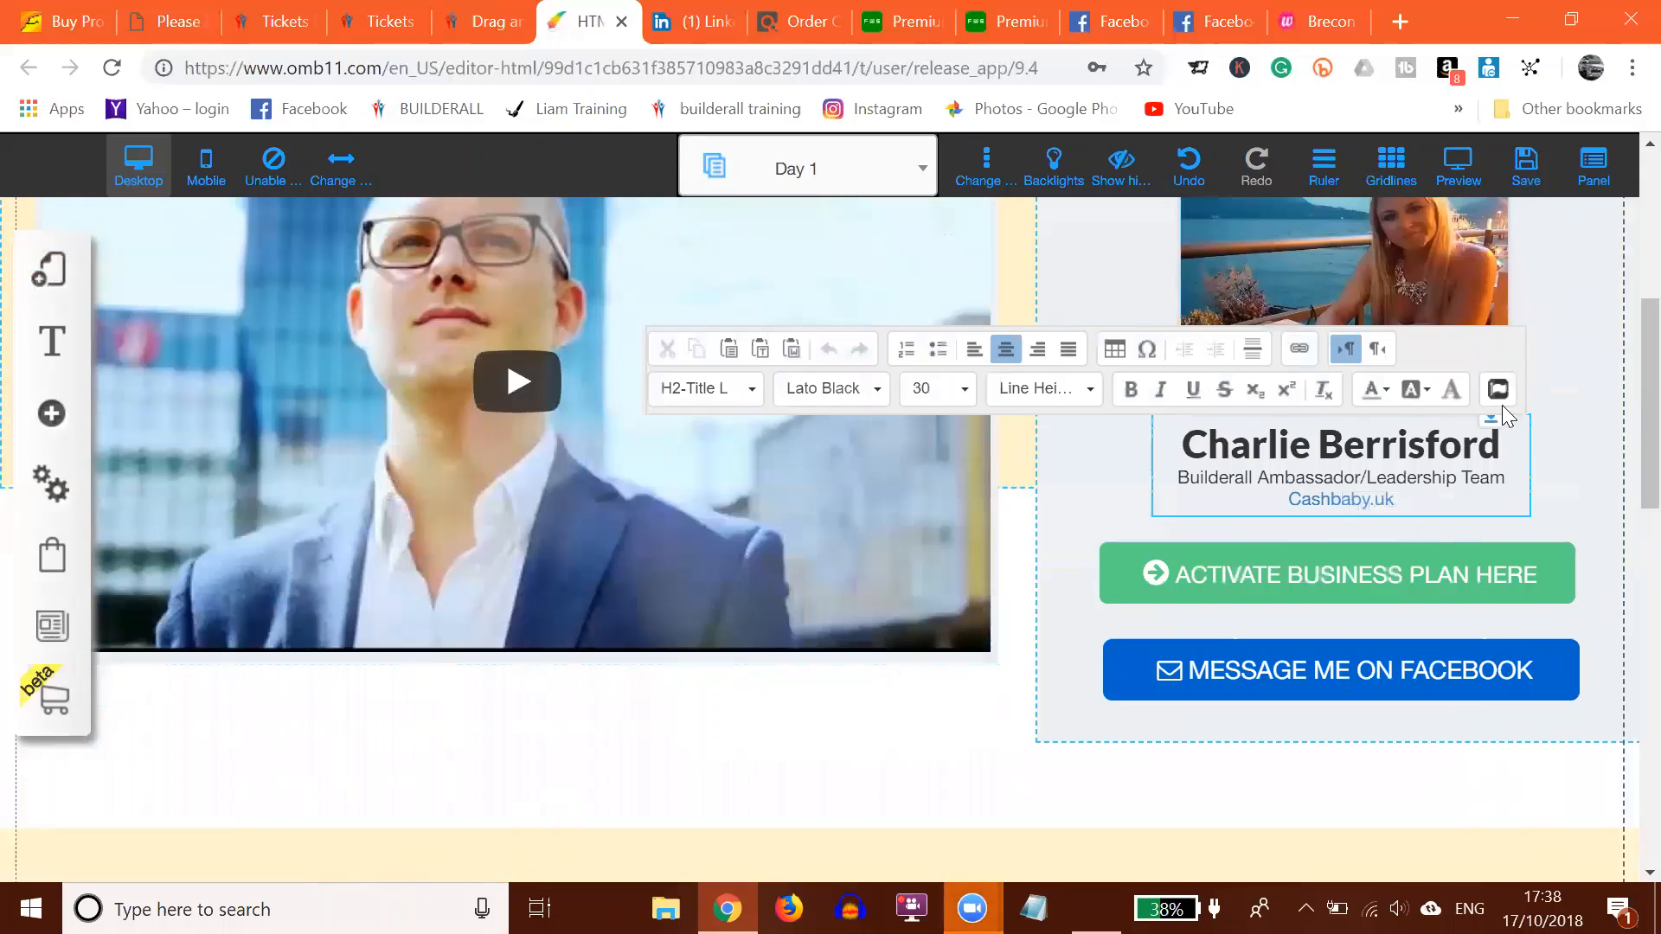
click(1568, 277)
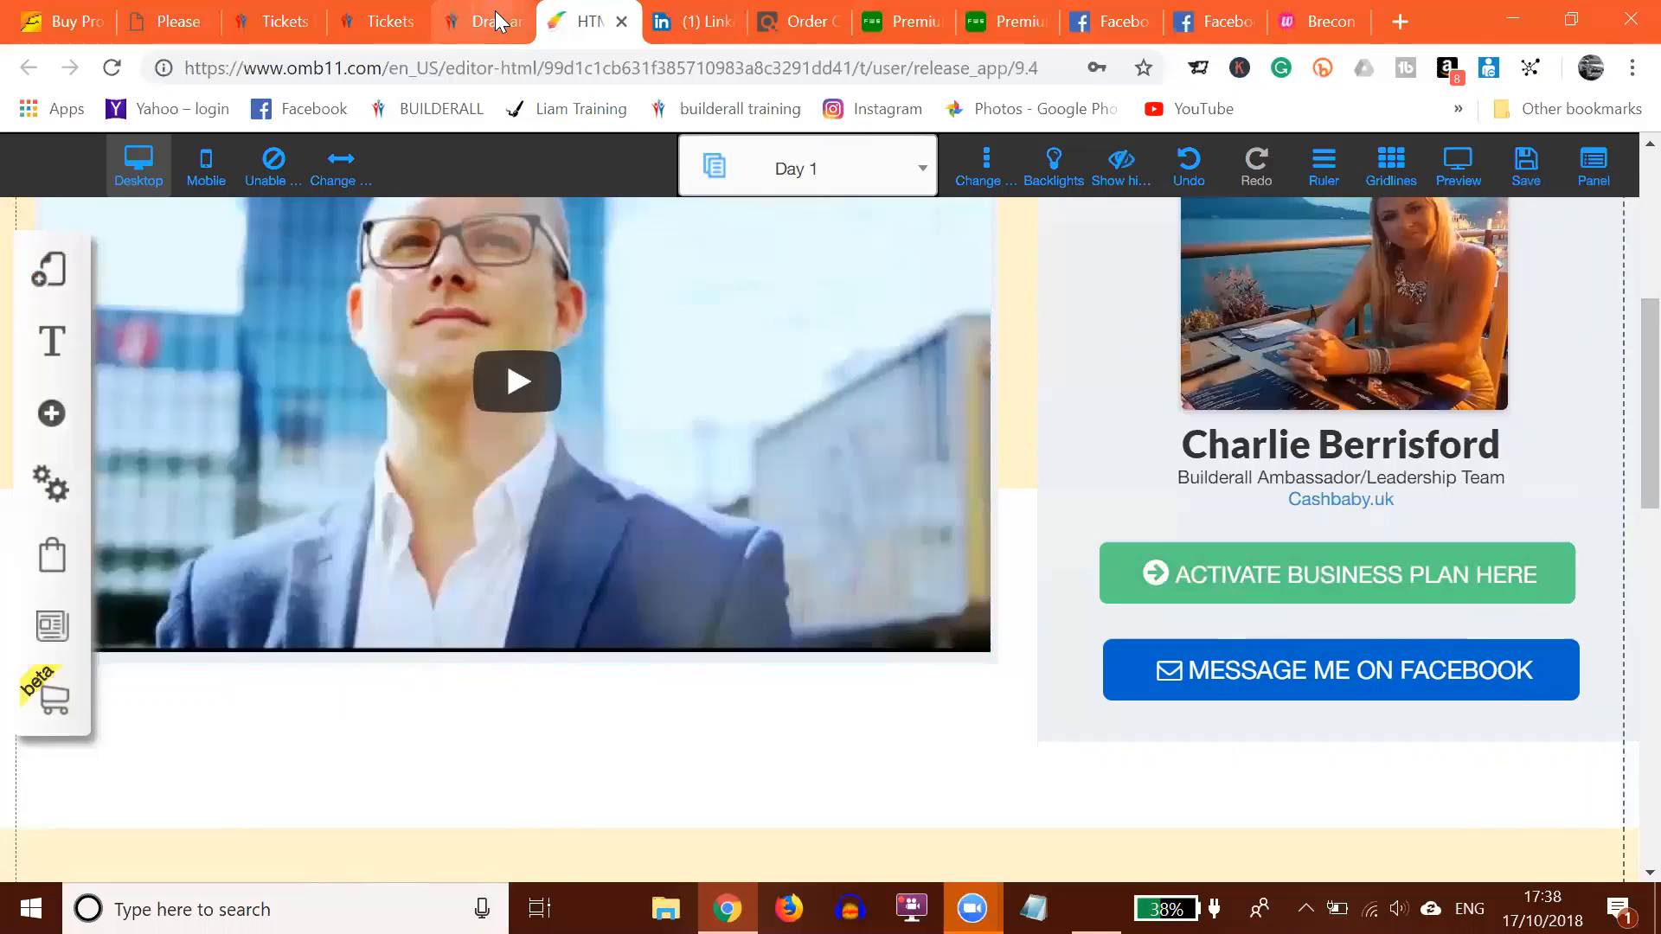
Step: Go to Builderall Business > Money Making Funnels from the sidebar
click(468, 29)
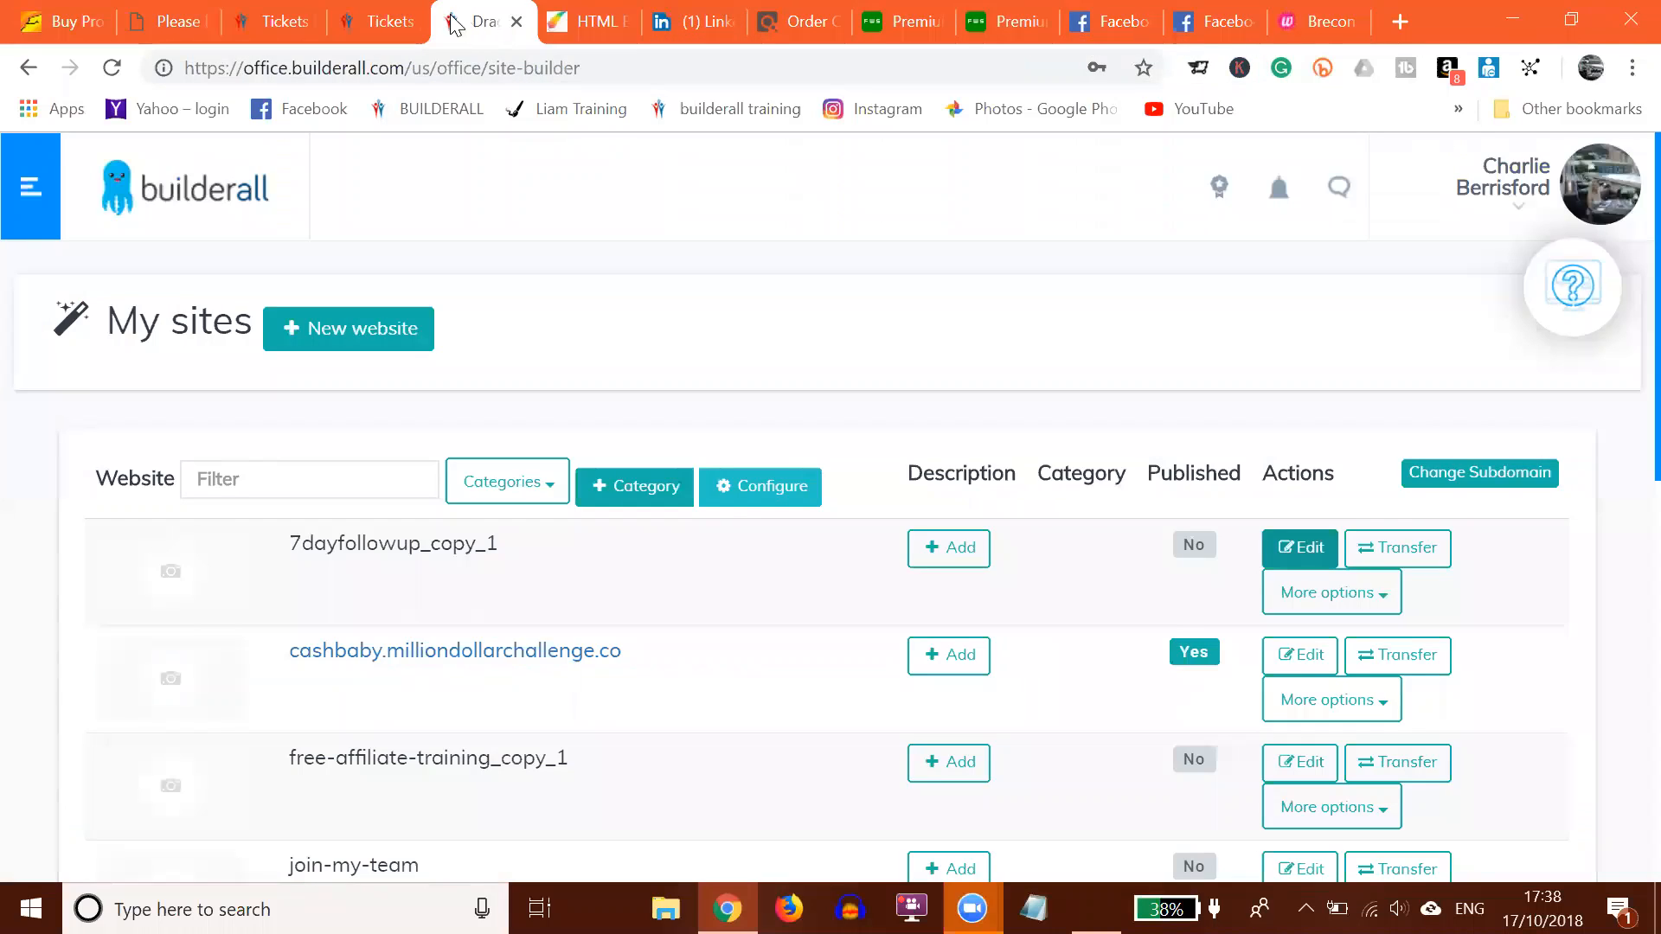
click(39, 169)
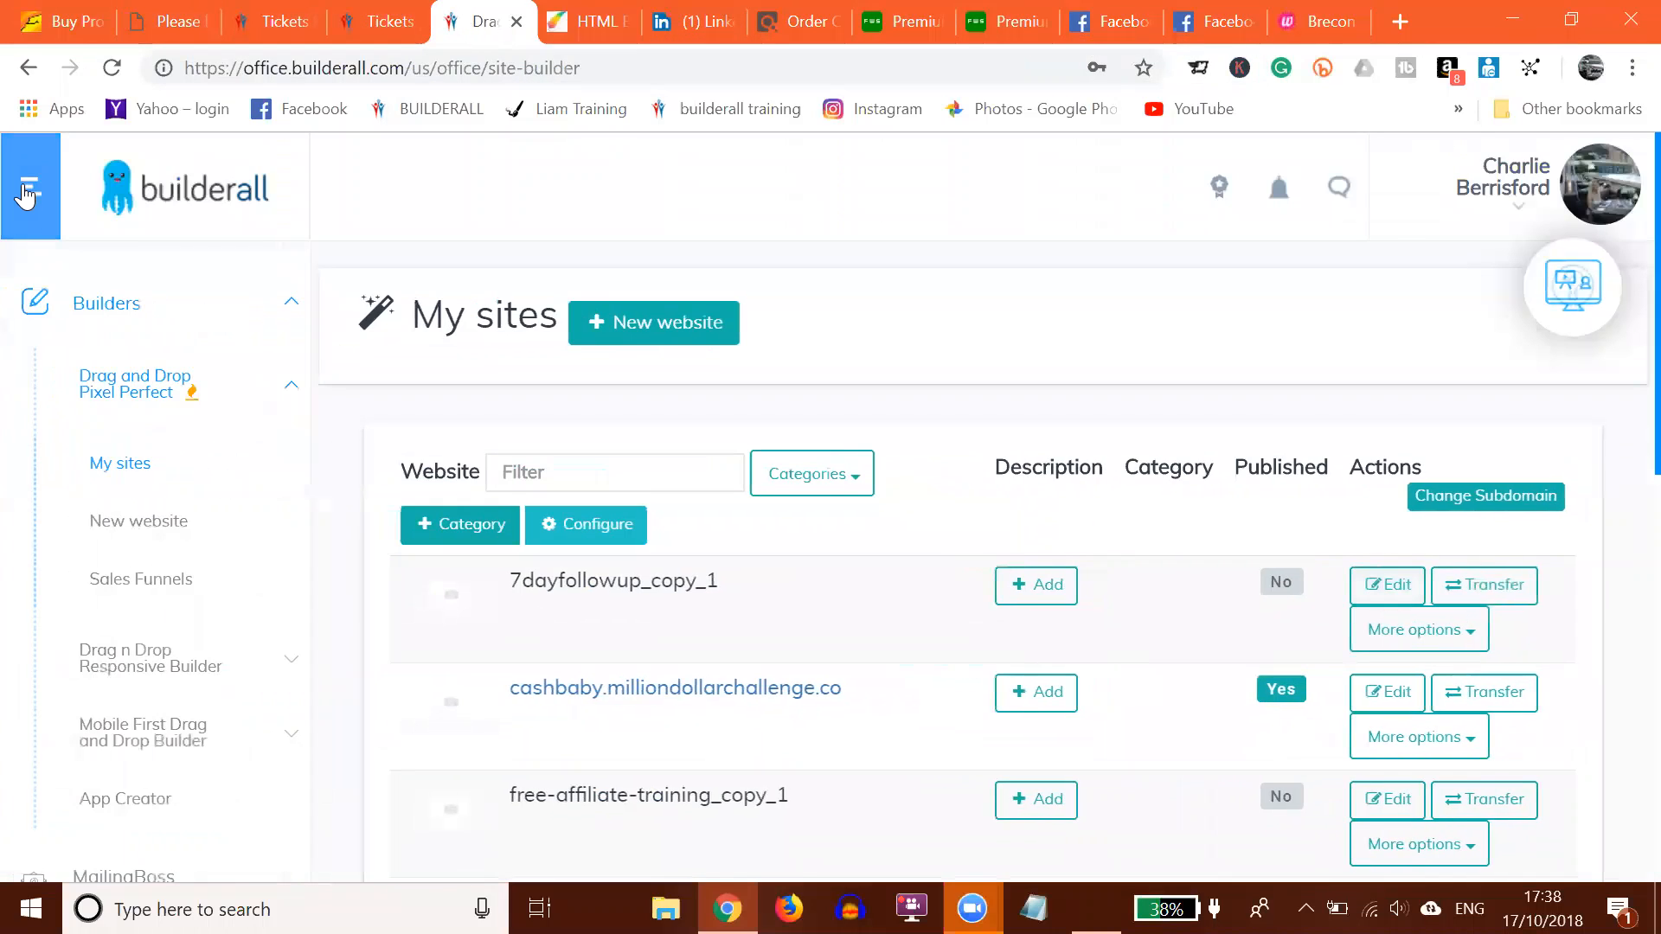
scroll(143, 367, down, 10)
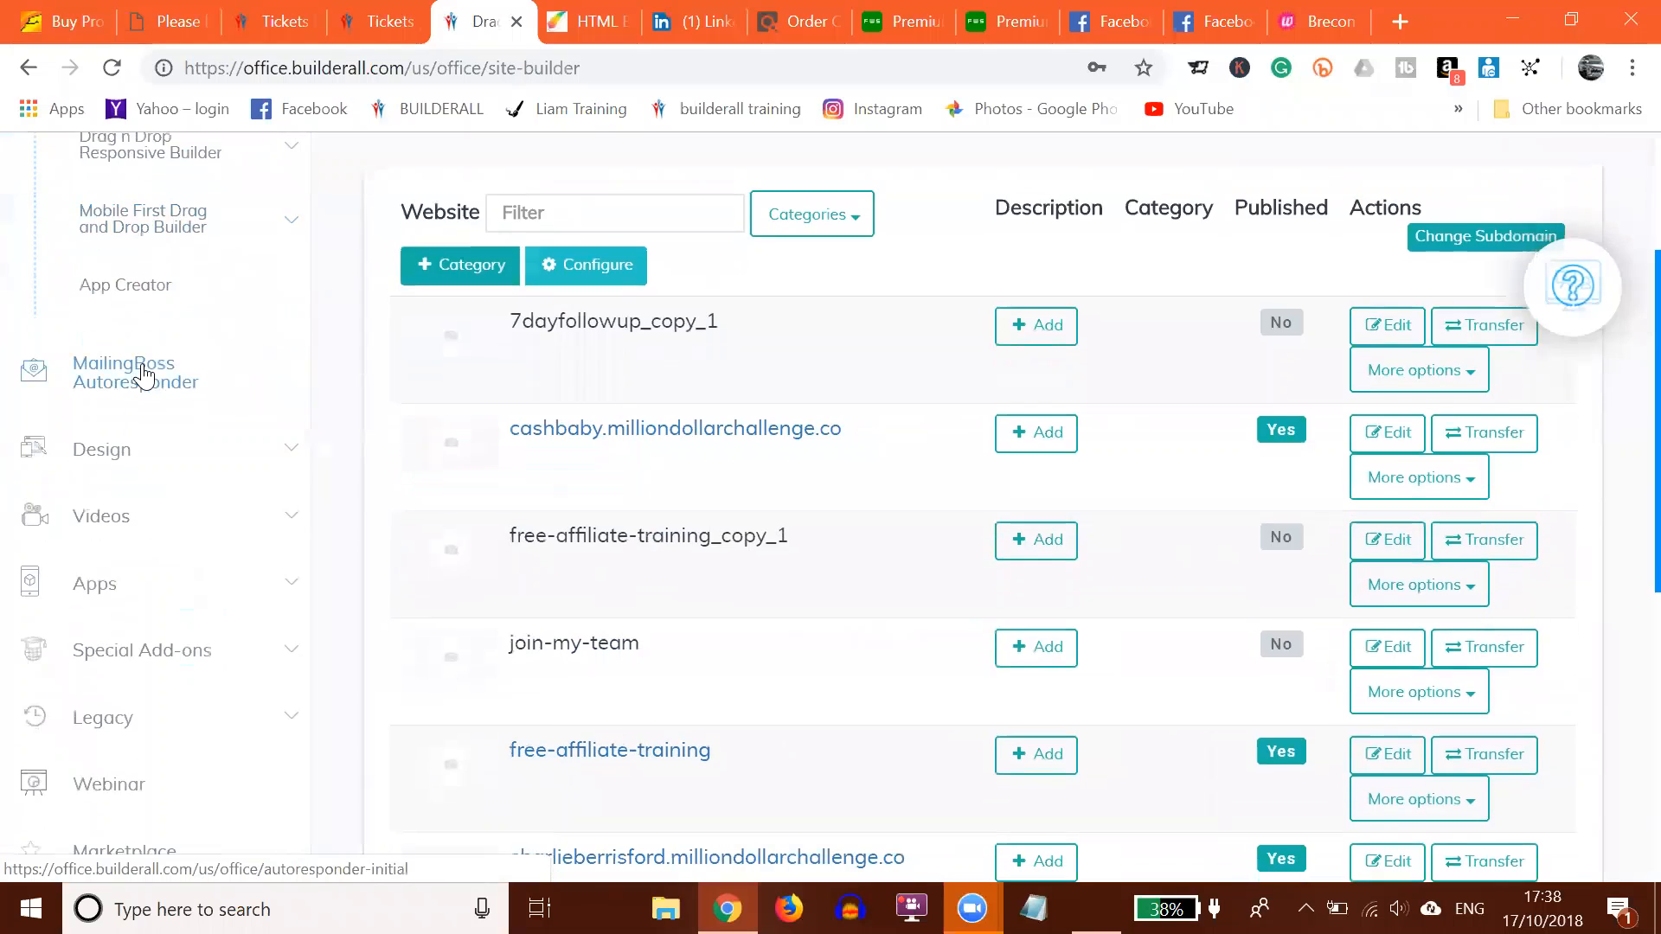
click(126, 481)
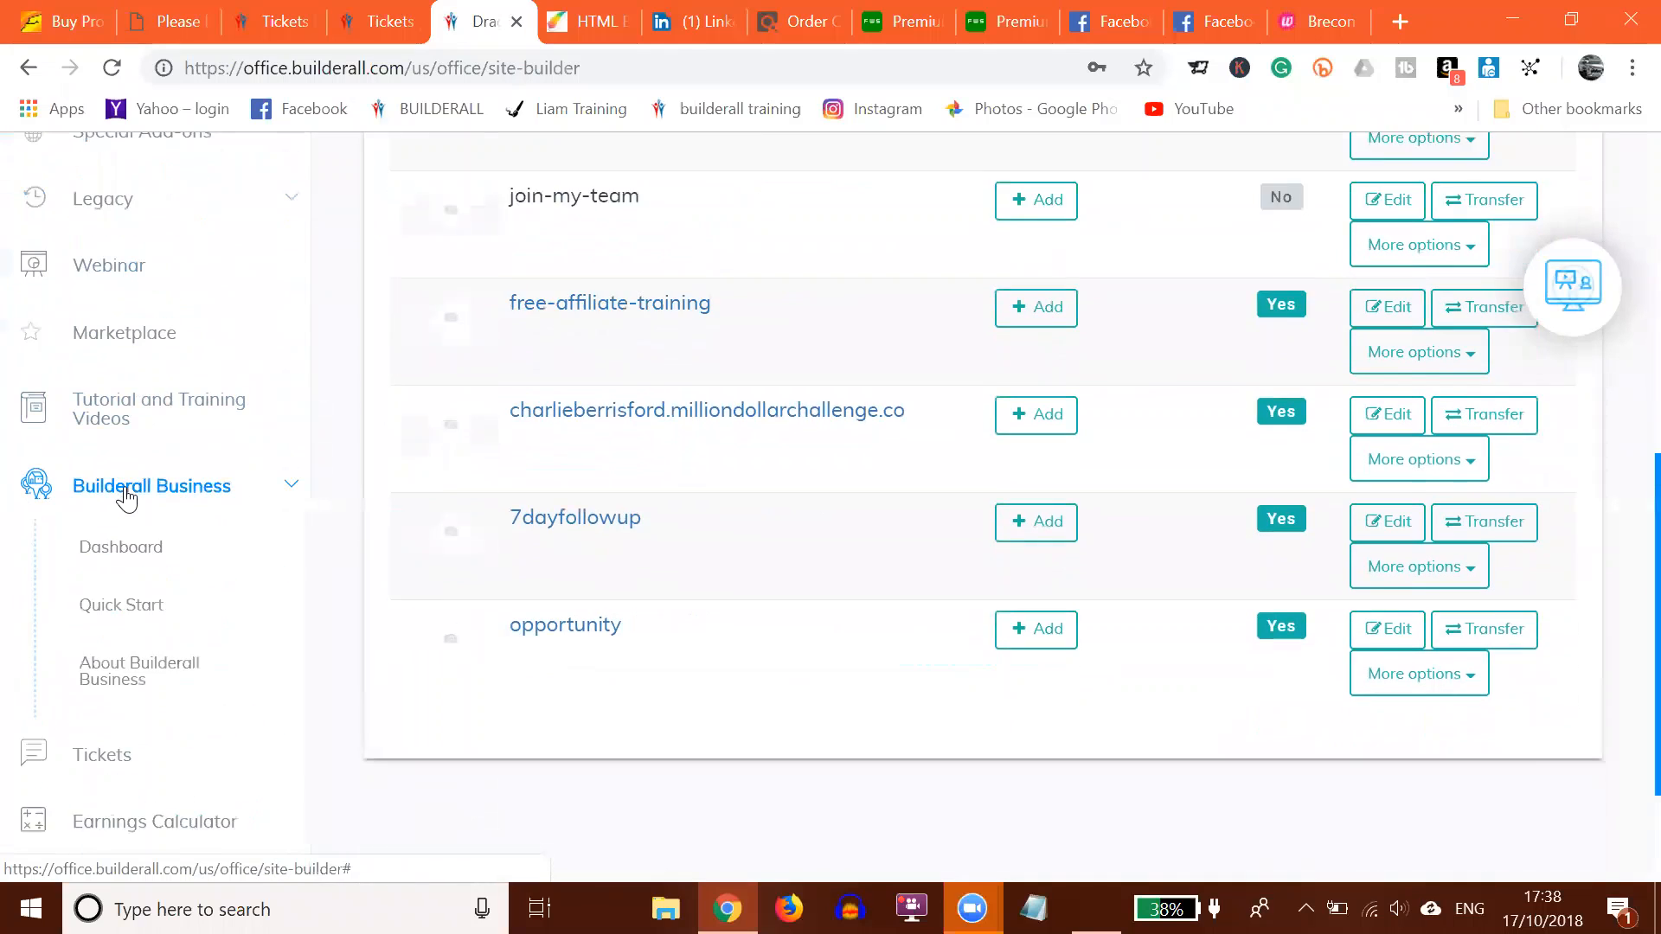
scroll(122, 504, down, 3)
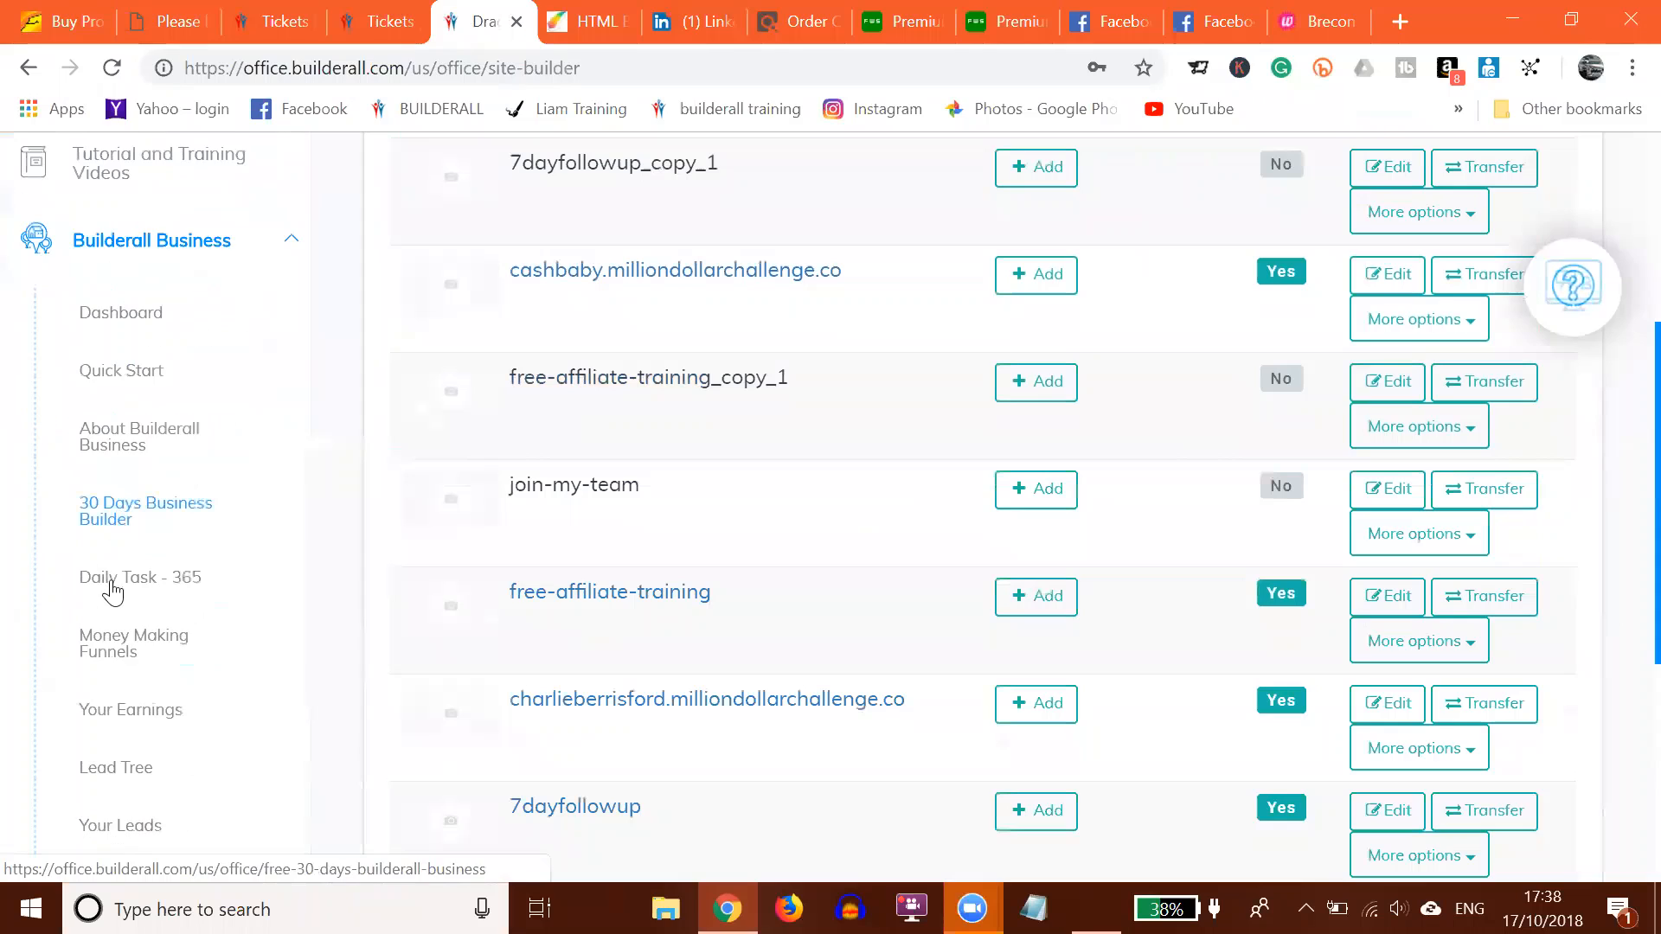
click(115, 655)
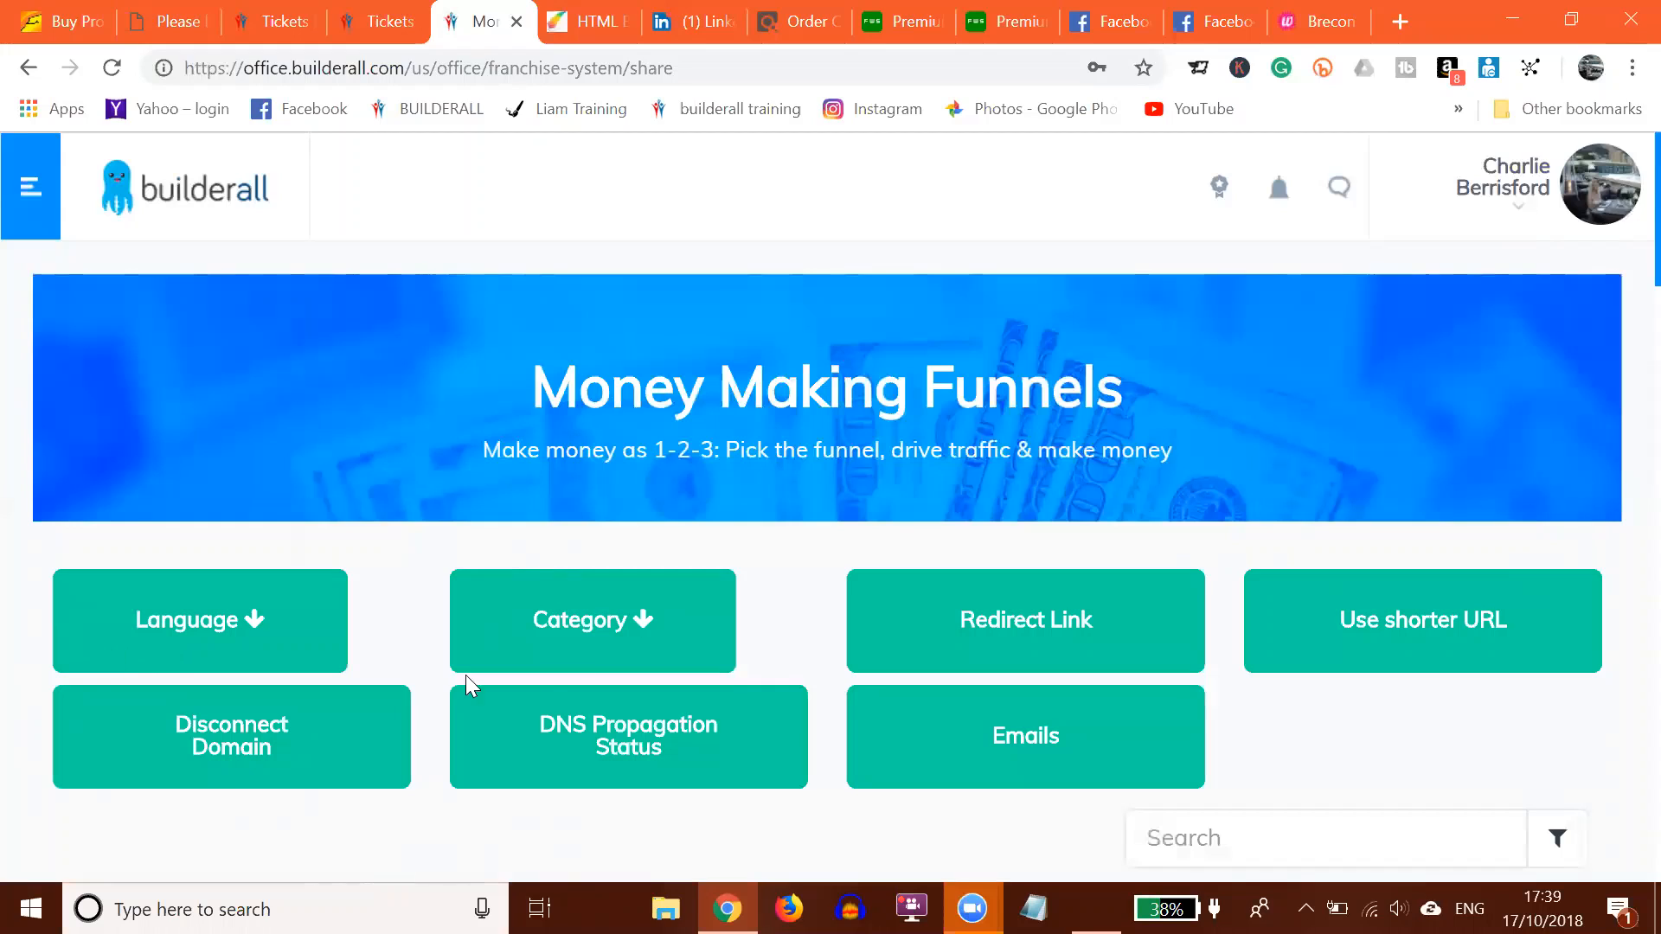
Step: Filter funnels to Checkout Pages and copy the Checkout US 49.90 home-page link
click(627, 635)
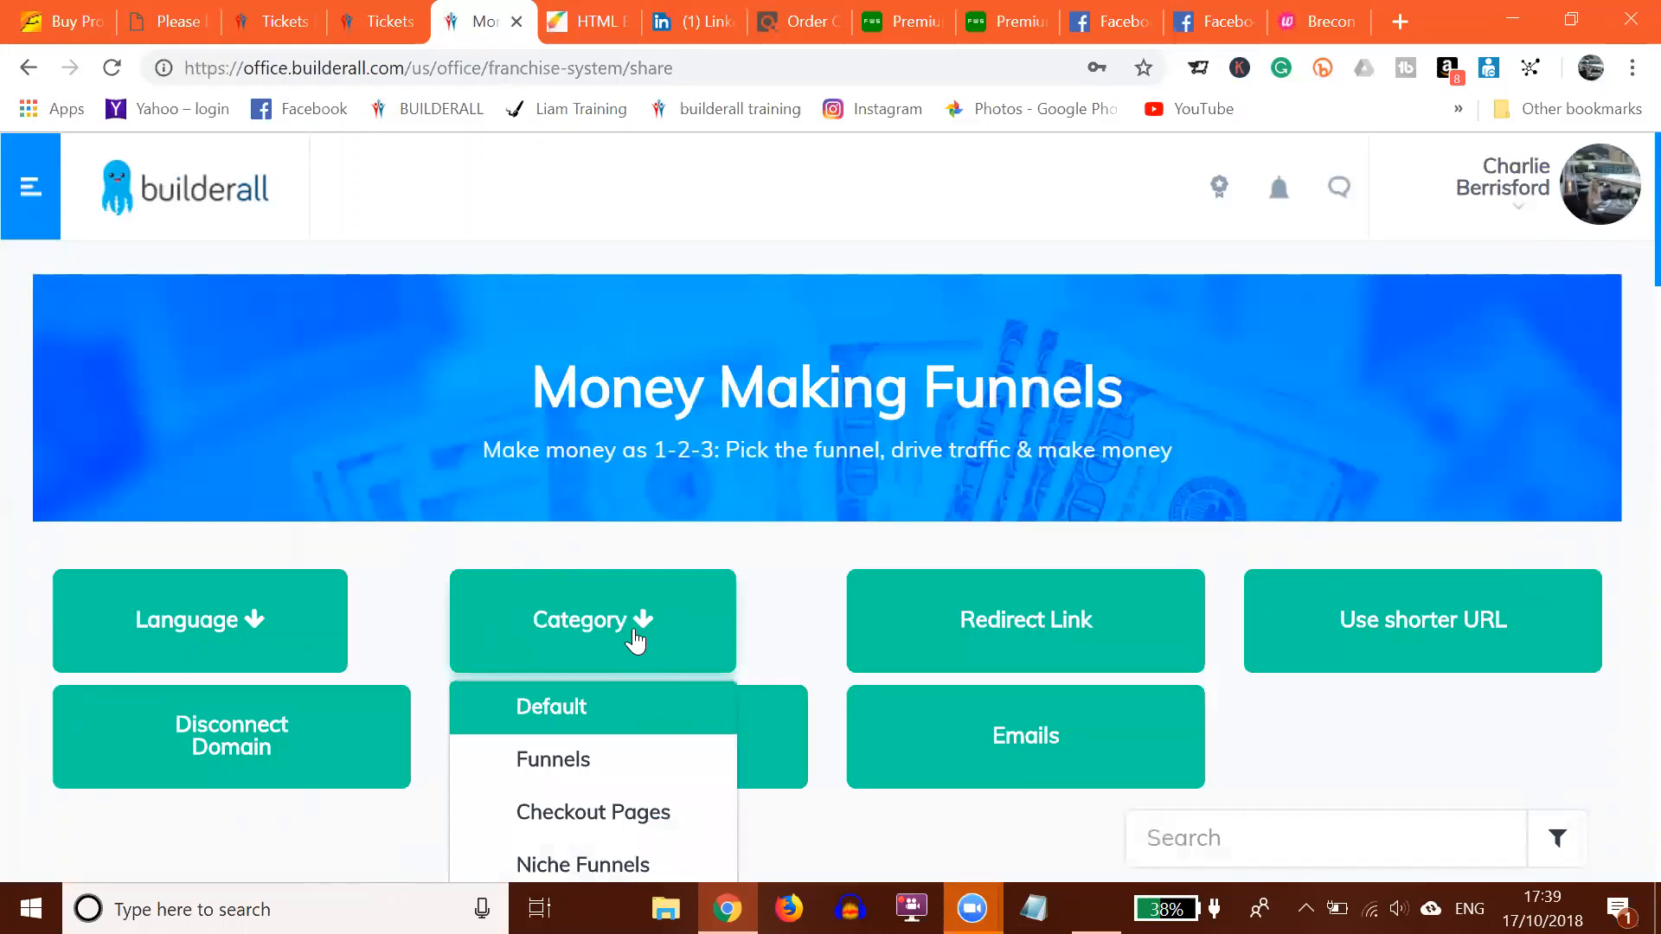
click(571, 817)
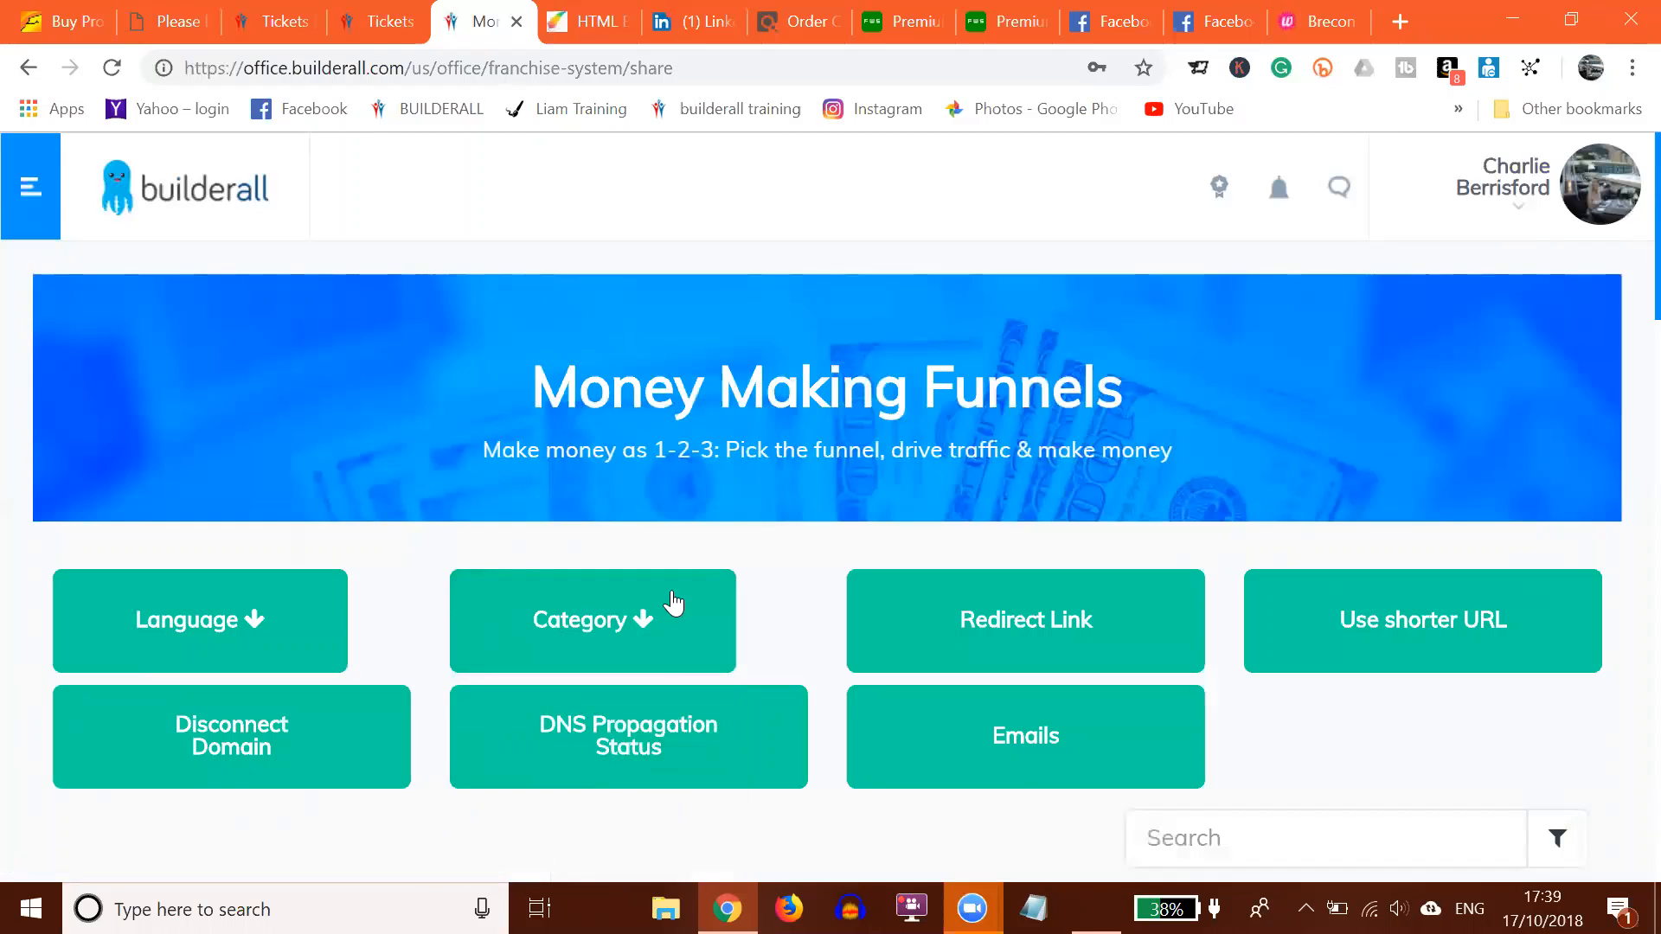
scroll(678, 294, down, 9)
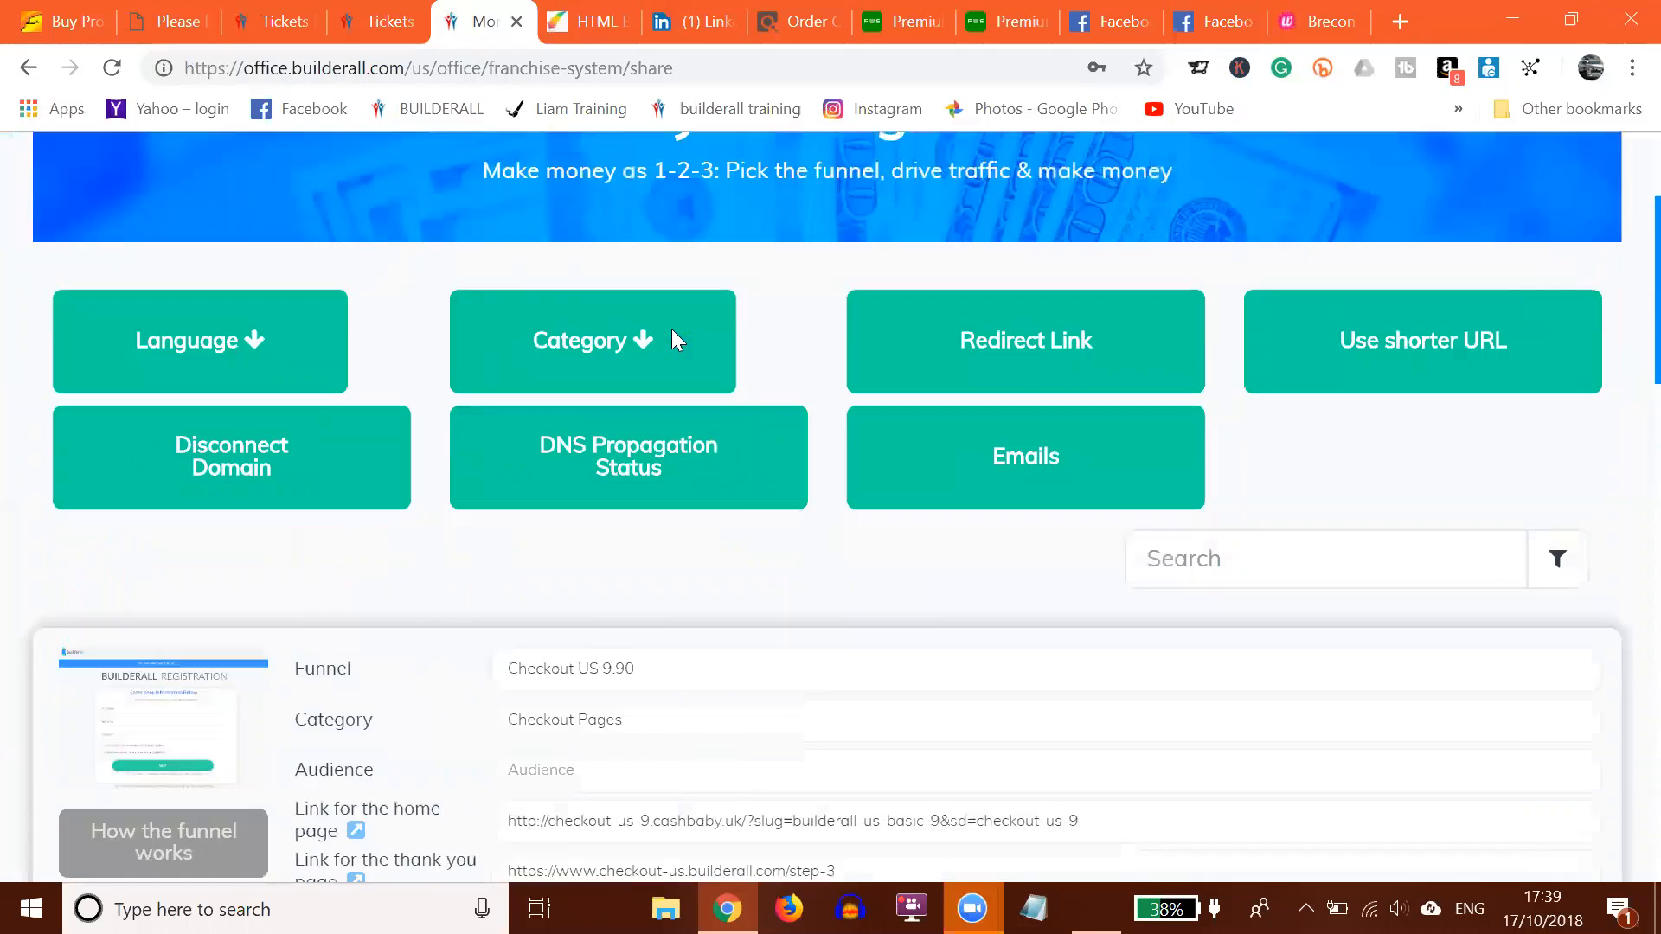
scroll(561, 443, down, 5)
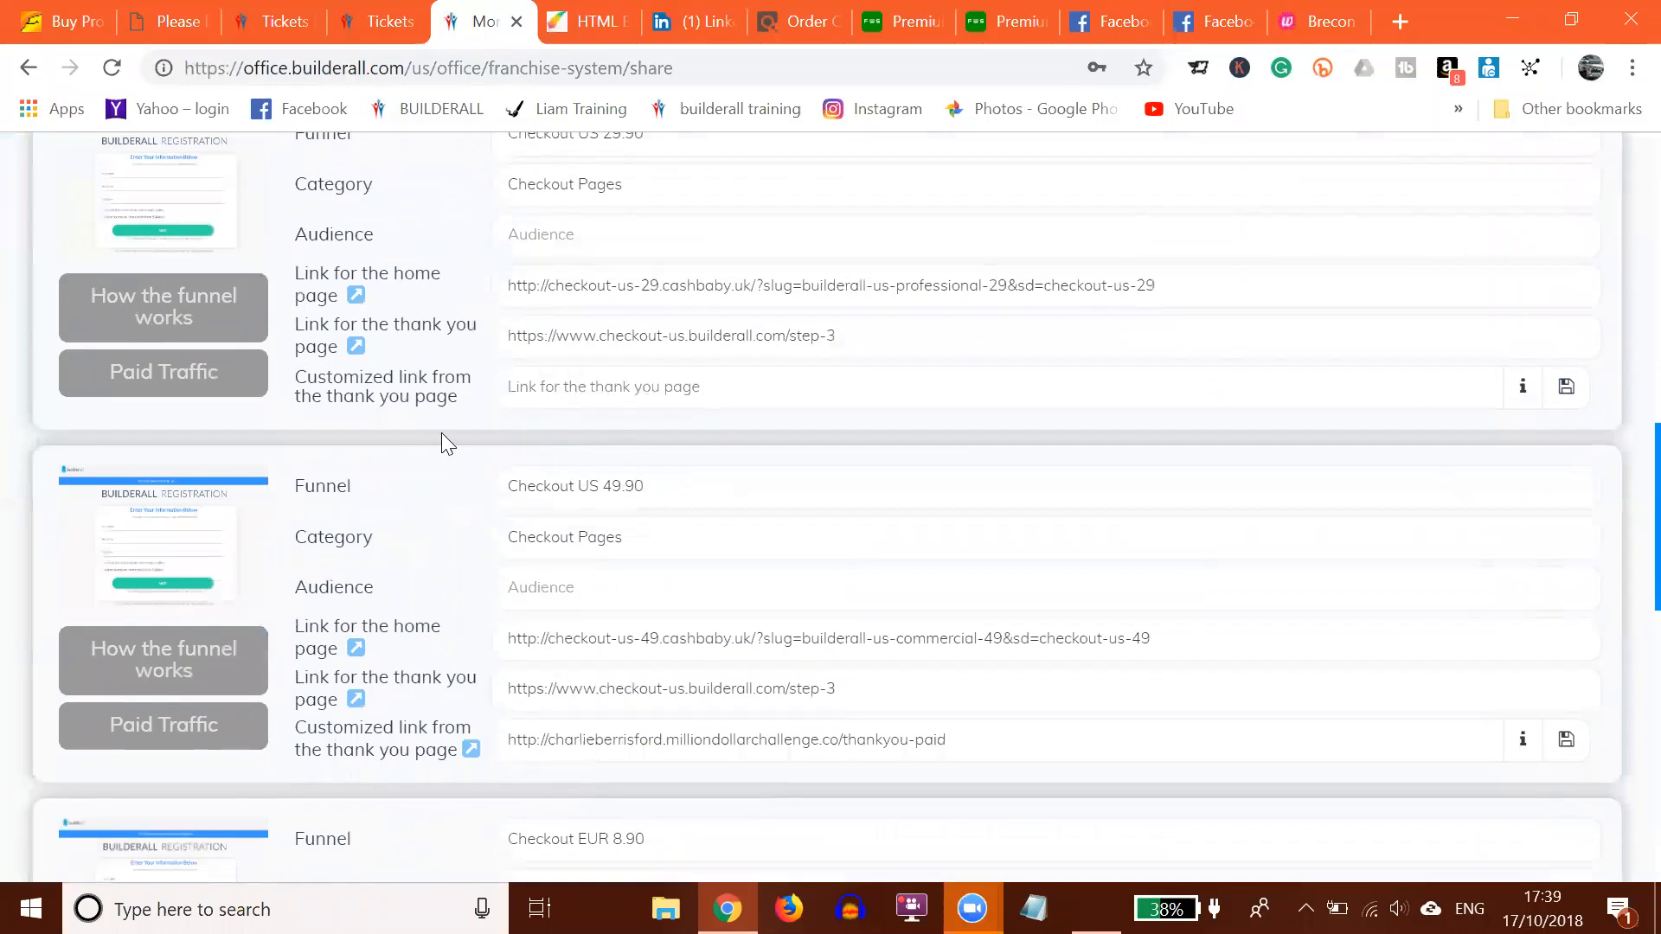
click(601, 651)
key(ctrl+c)
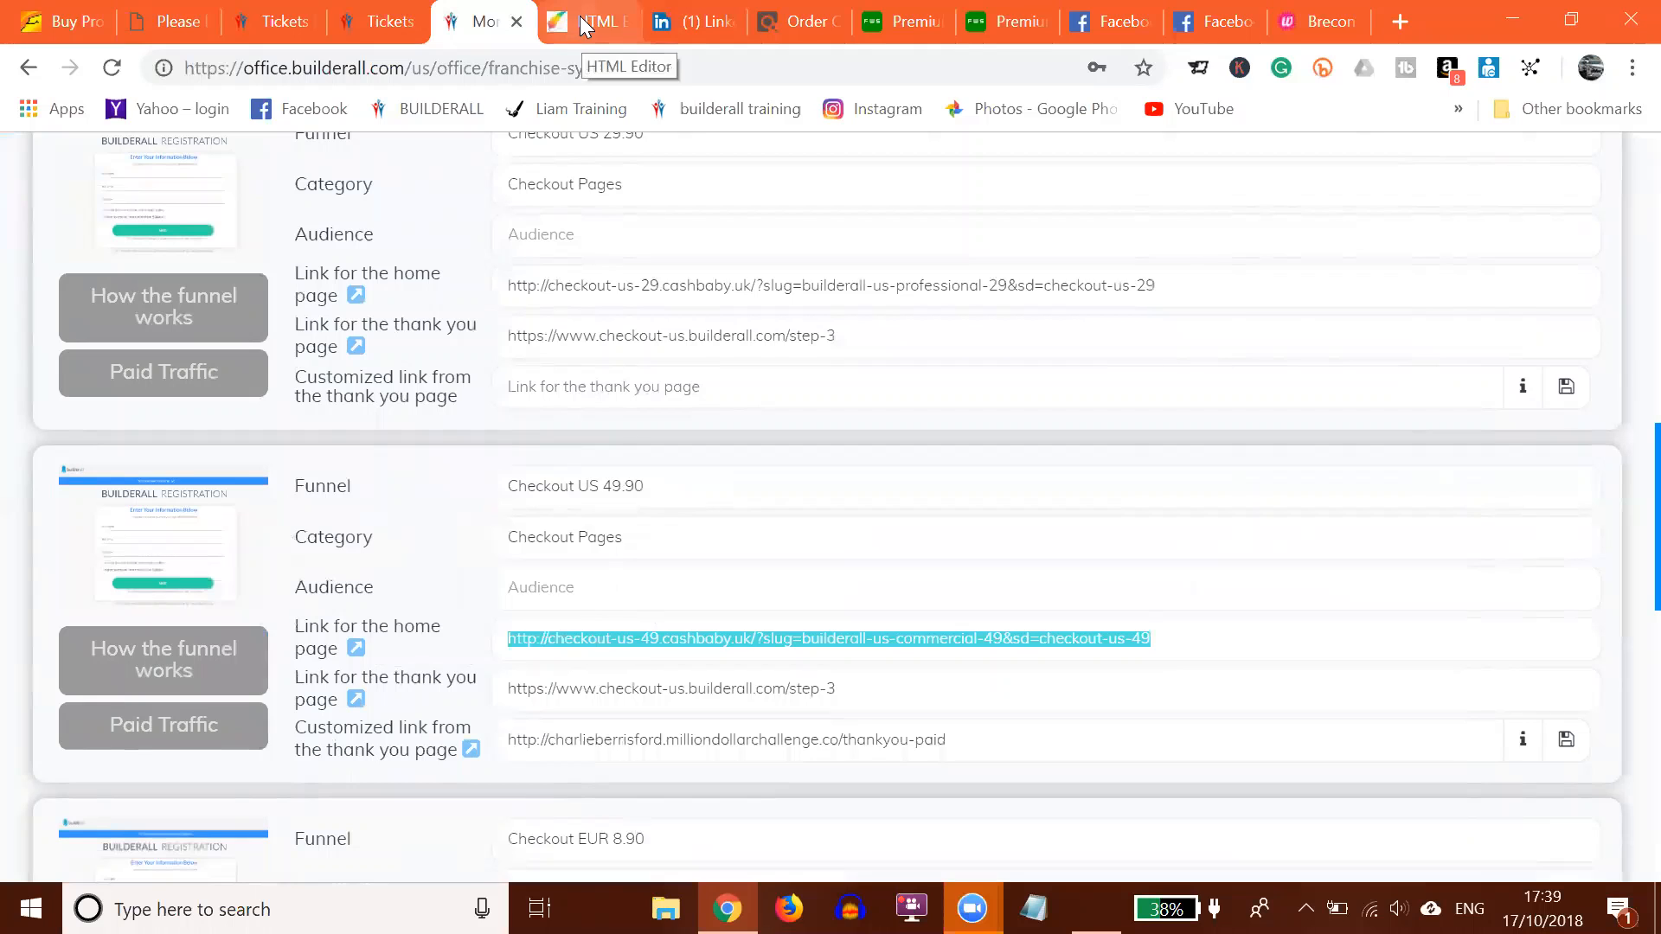
click(581, 26)
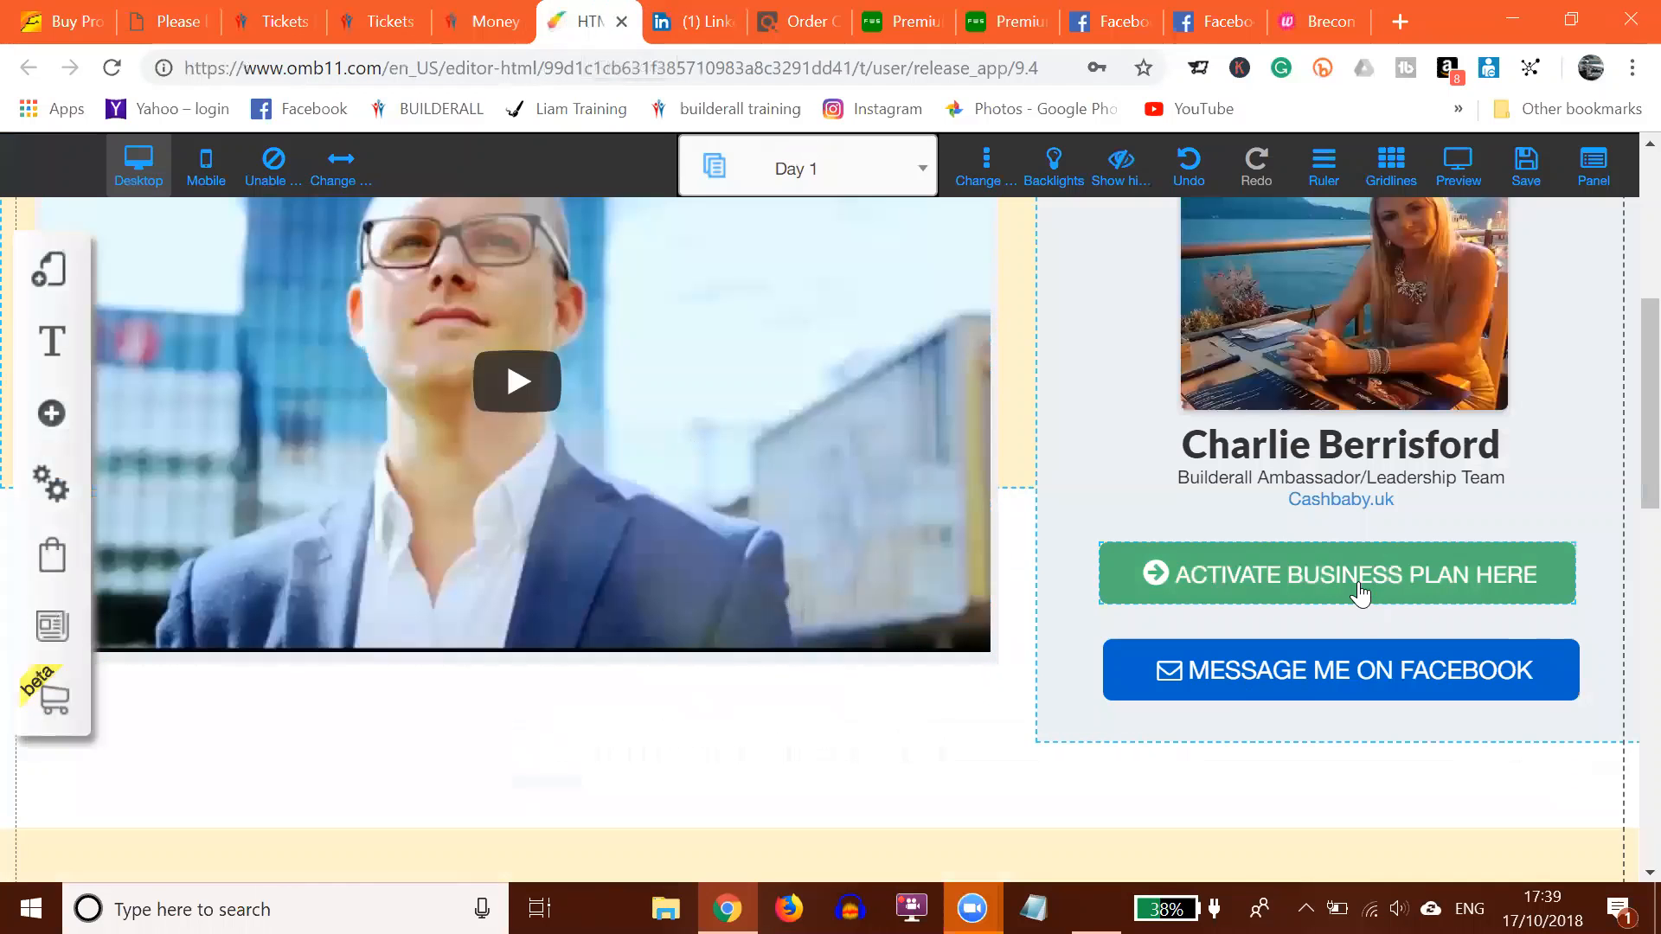
Step: Point the ACTIVATE BUSINESS PLAN HERE button at the copied Checkout US 49.90 link, opening in a new tab
click(1295, 588)
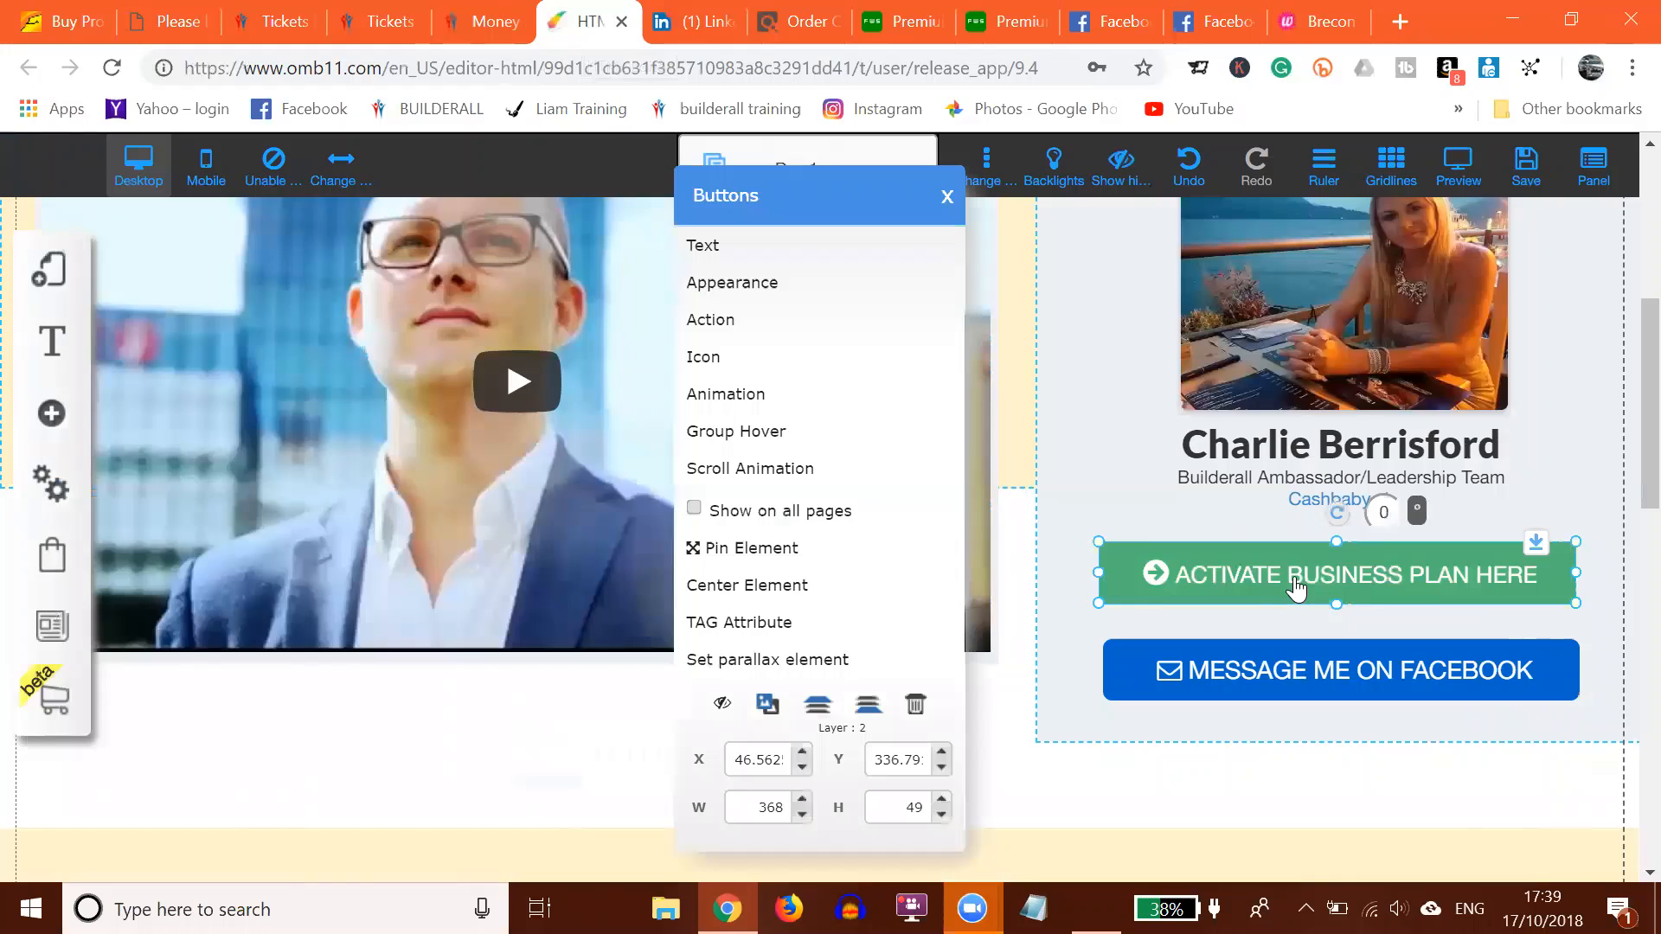
click(725, 320)
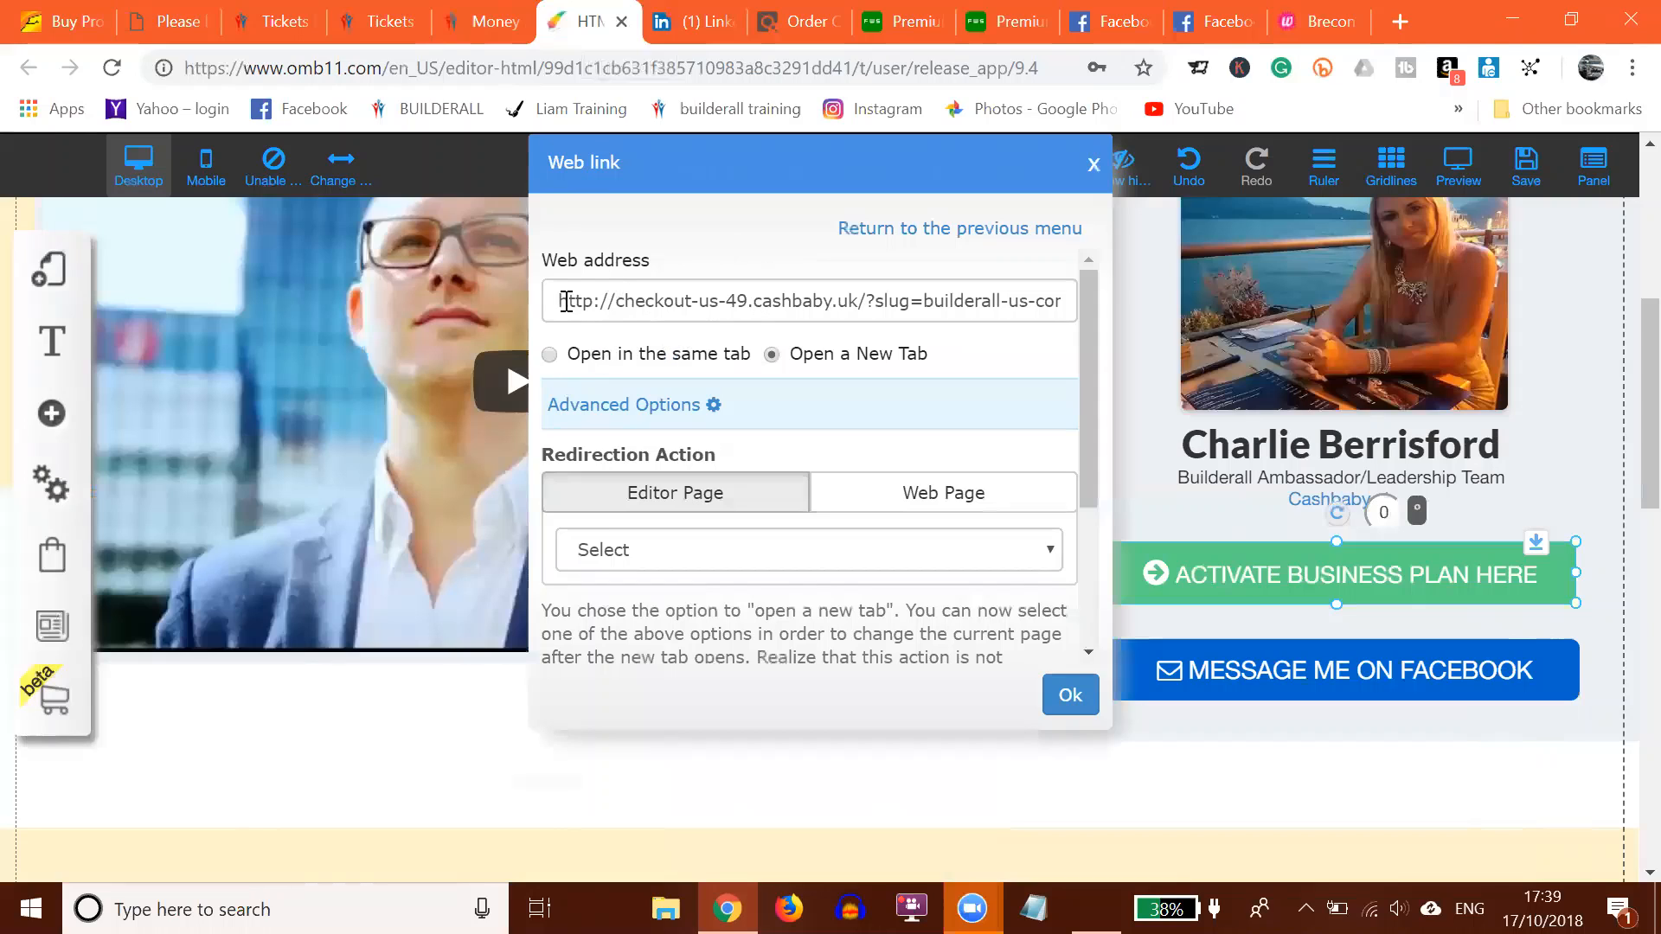
drag(547, 301, 1138, 310)
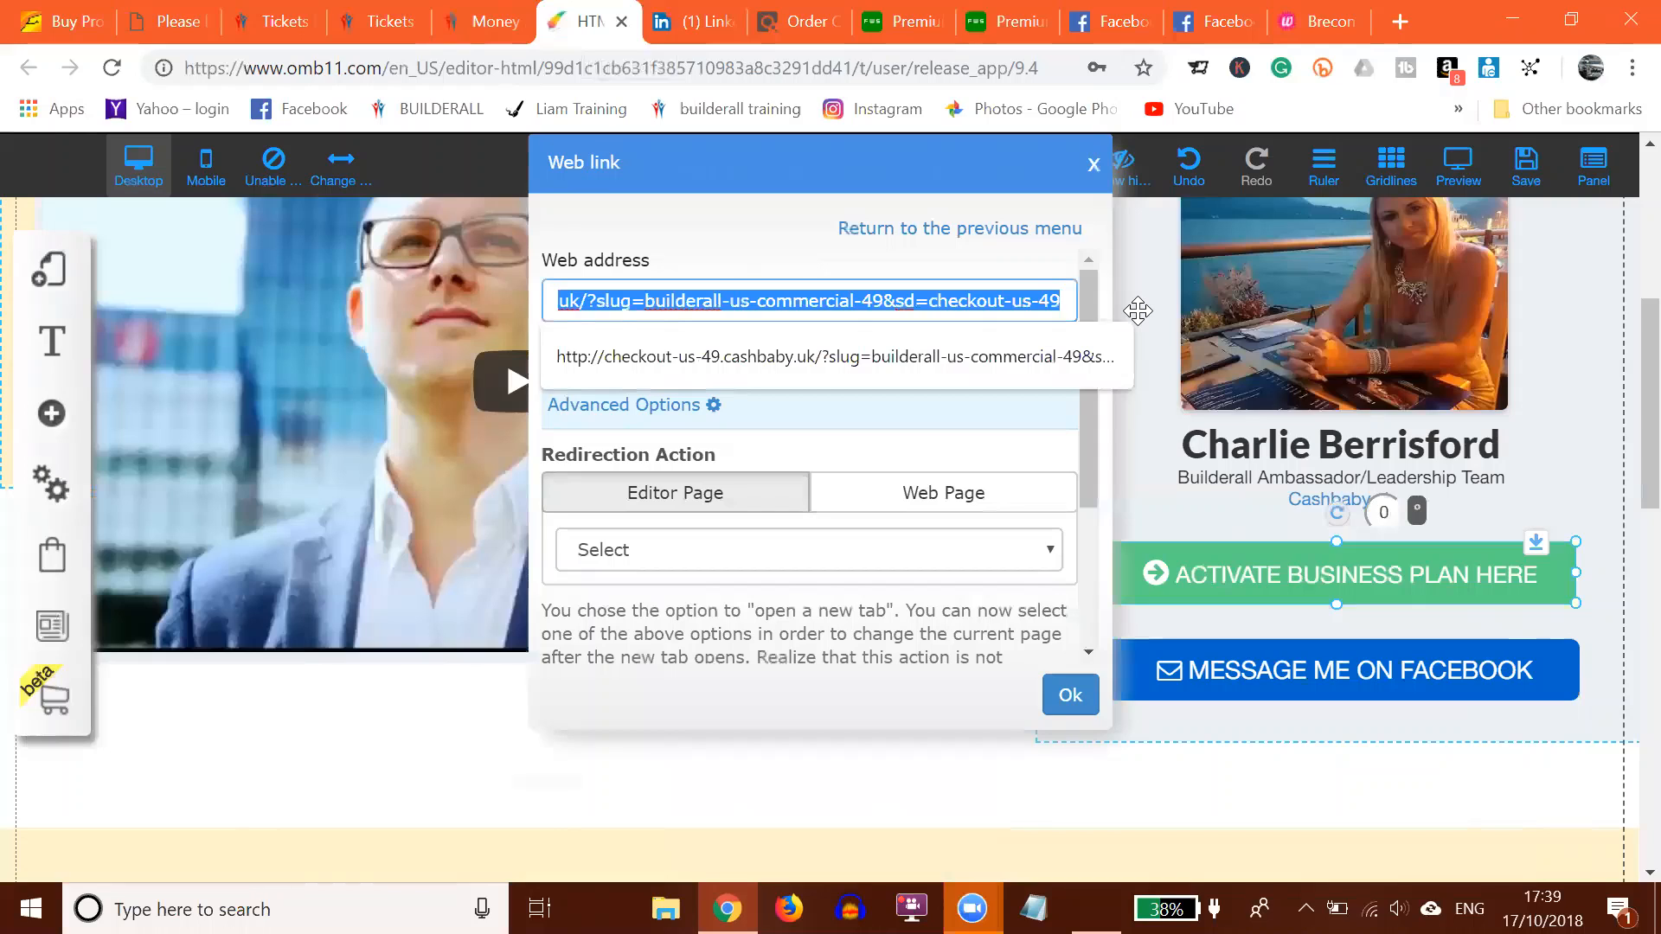
key(ctrl+v)
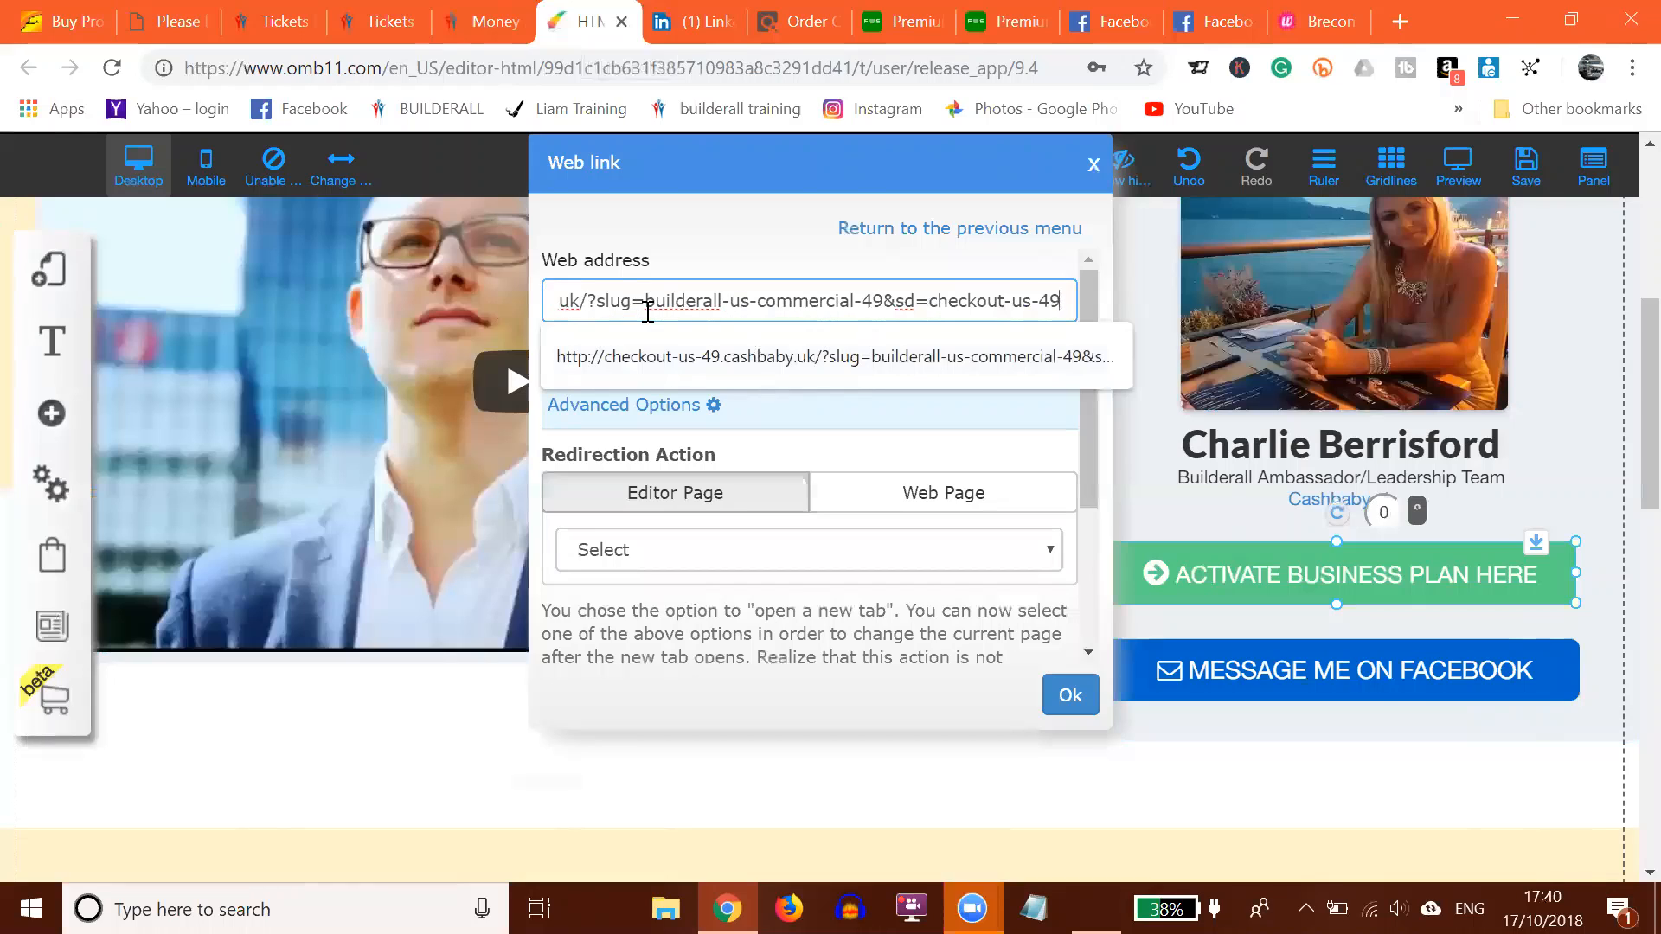
click(832, 362)
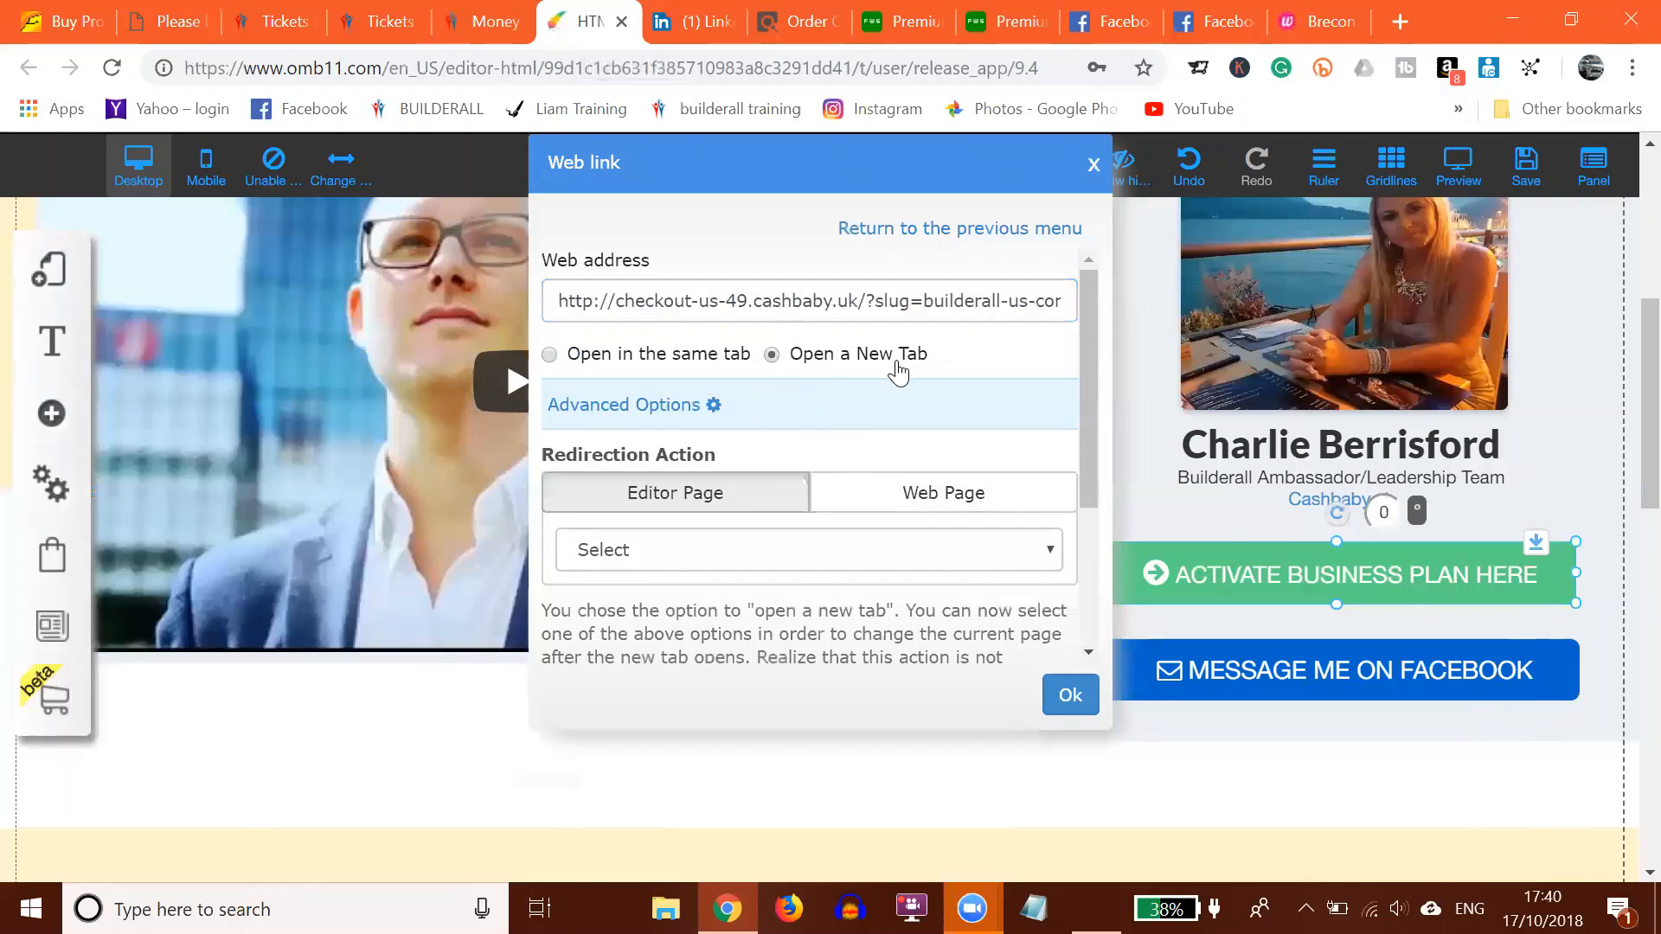
click(1069, 702)
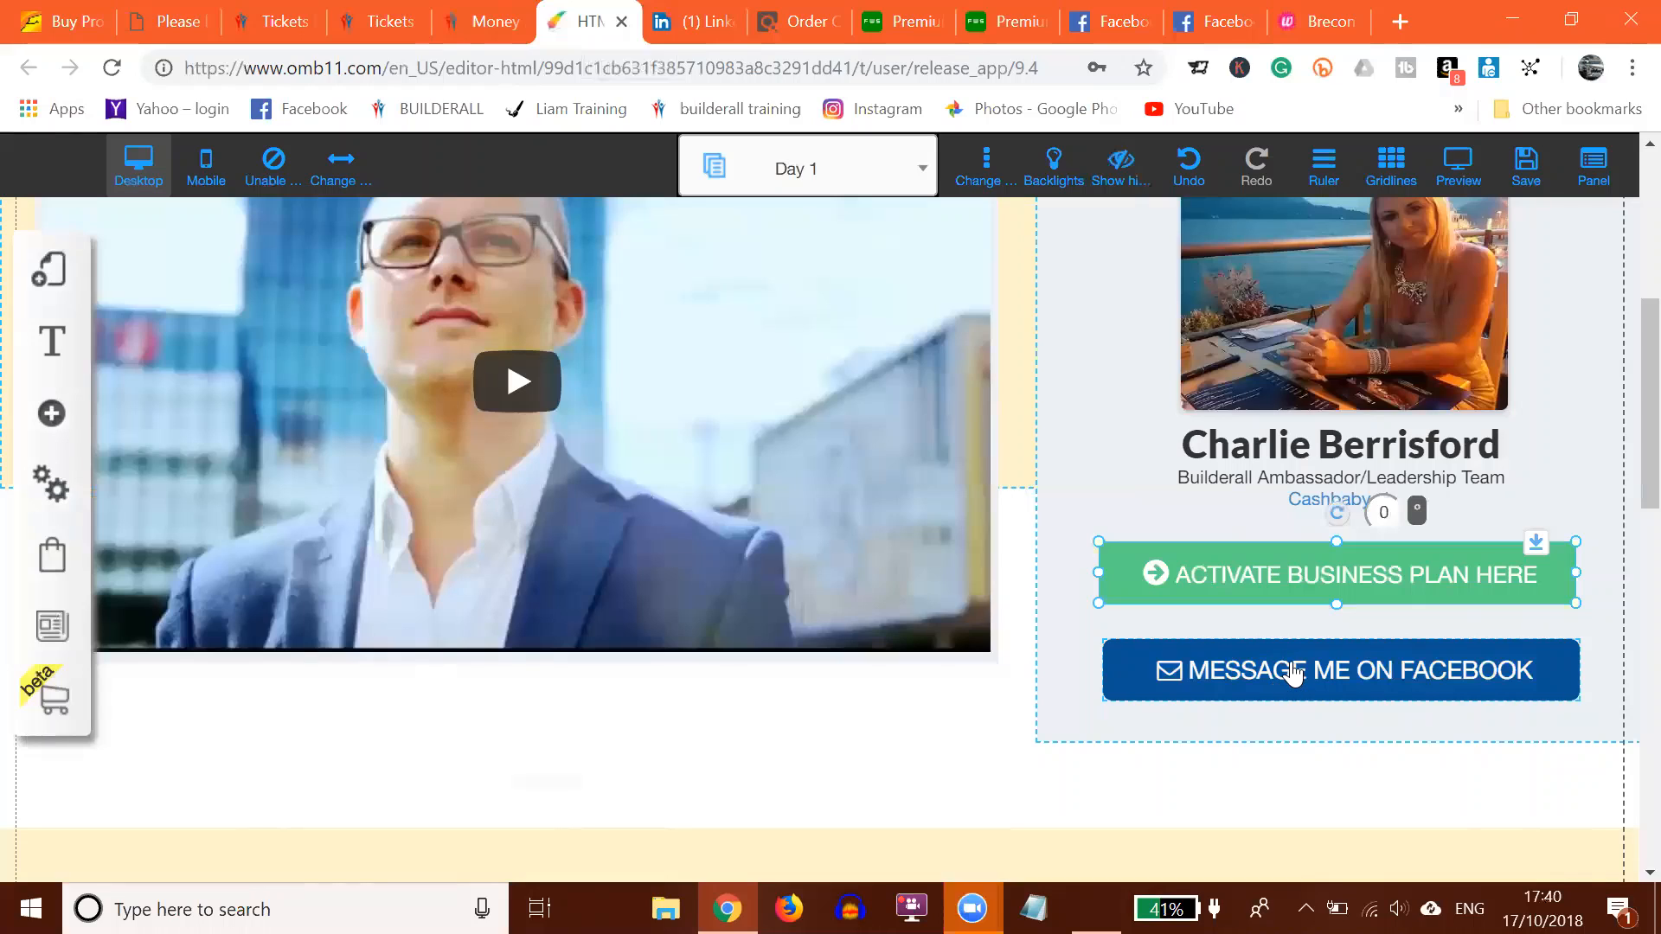
Step: Confirm the MESSAGE ME ON FACEBOOK button's web link to the Cashbaby Facebook page, opening in a new tab
double_click(1293, 672)
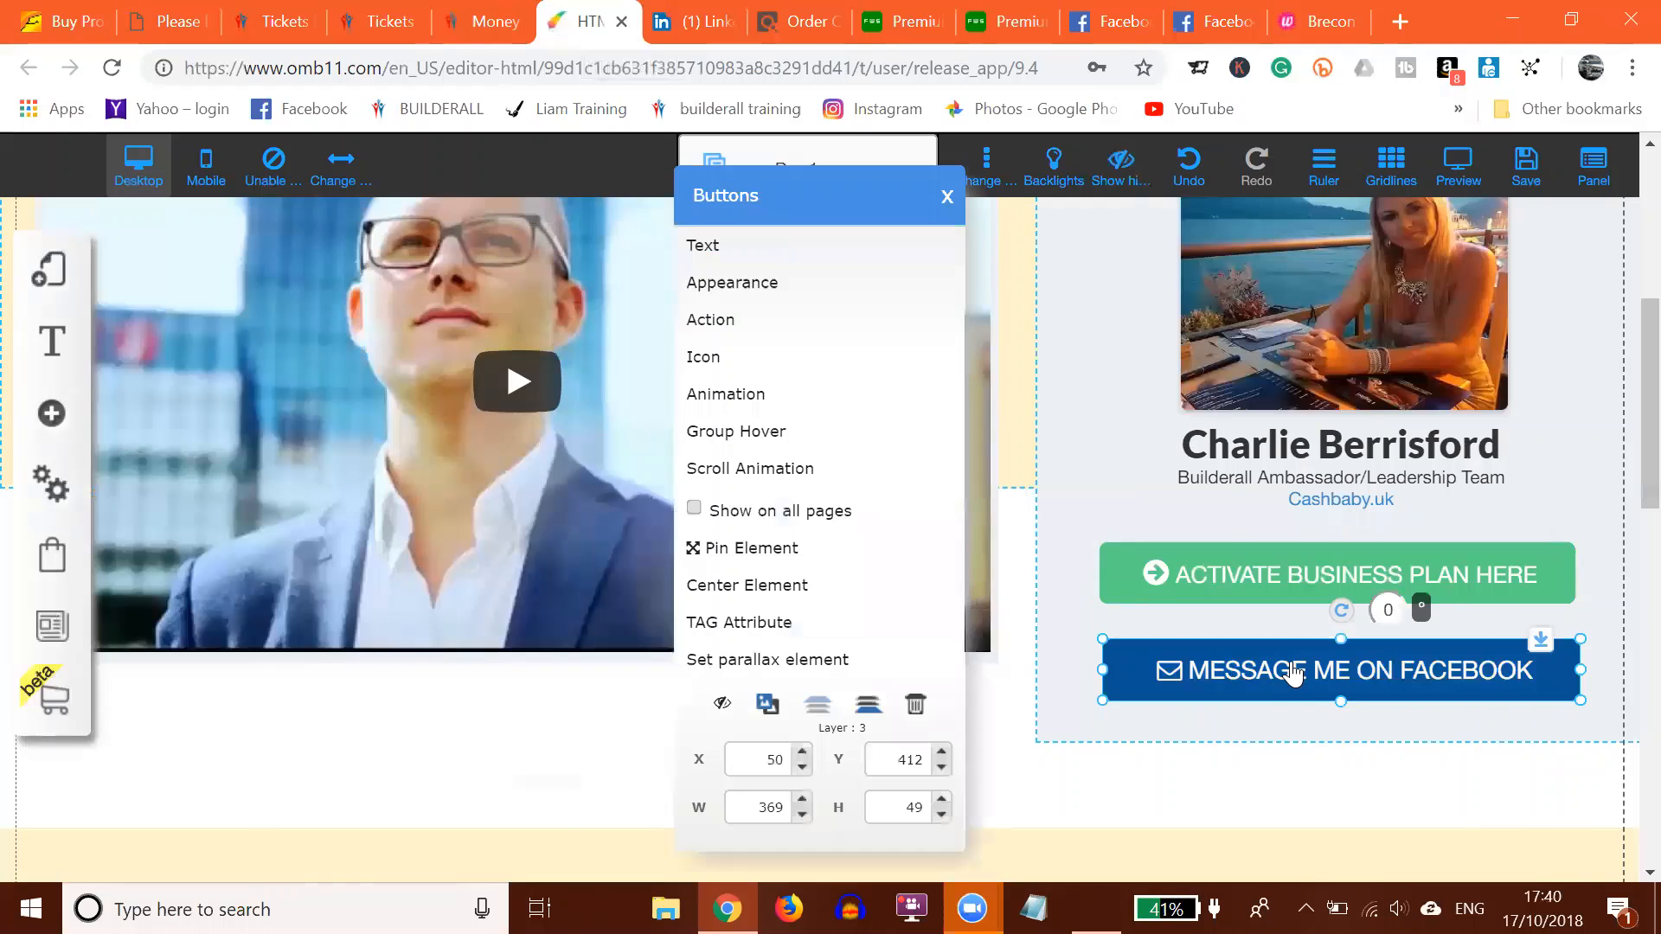
click(709, 322)
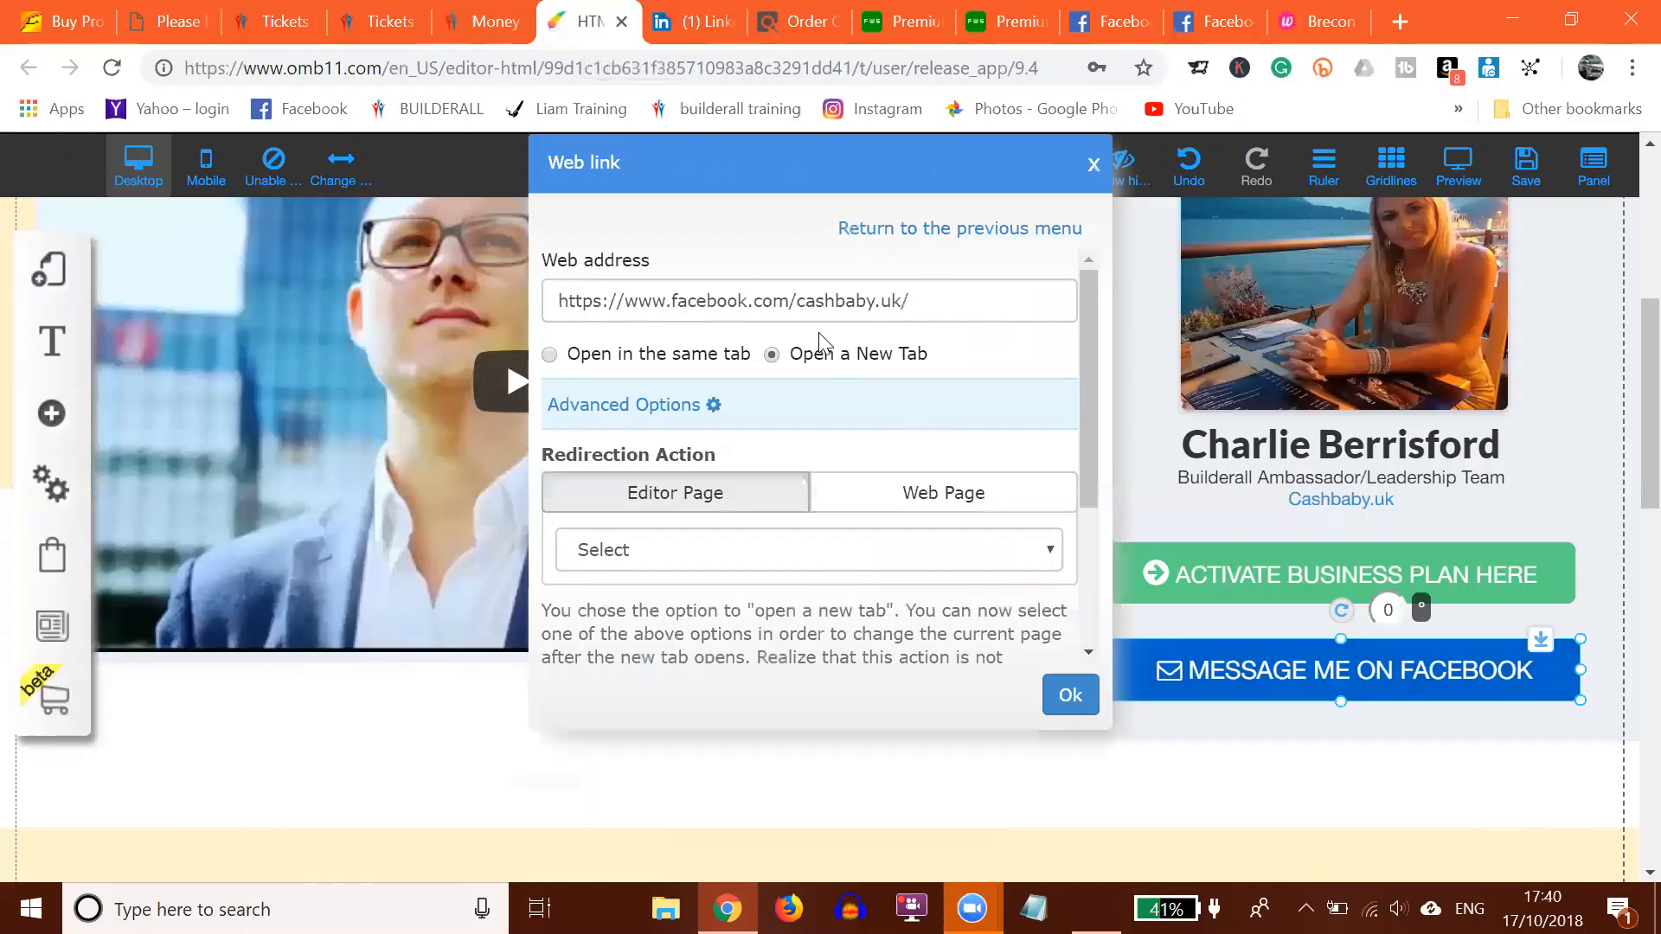
click(1071, 697)
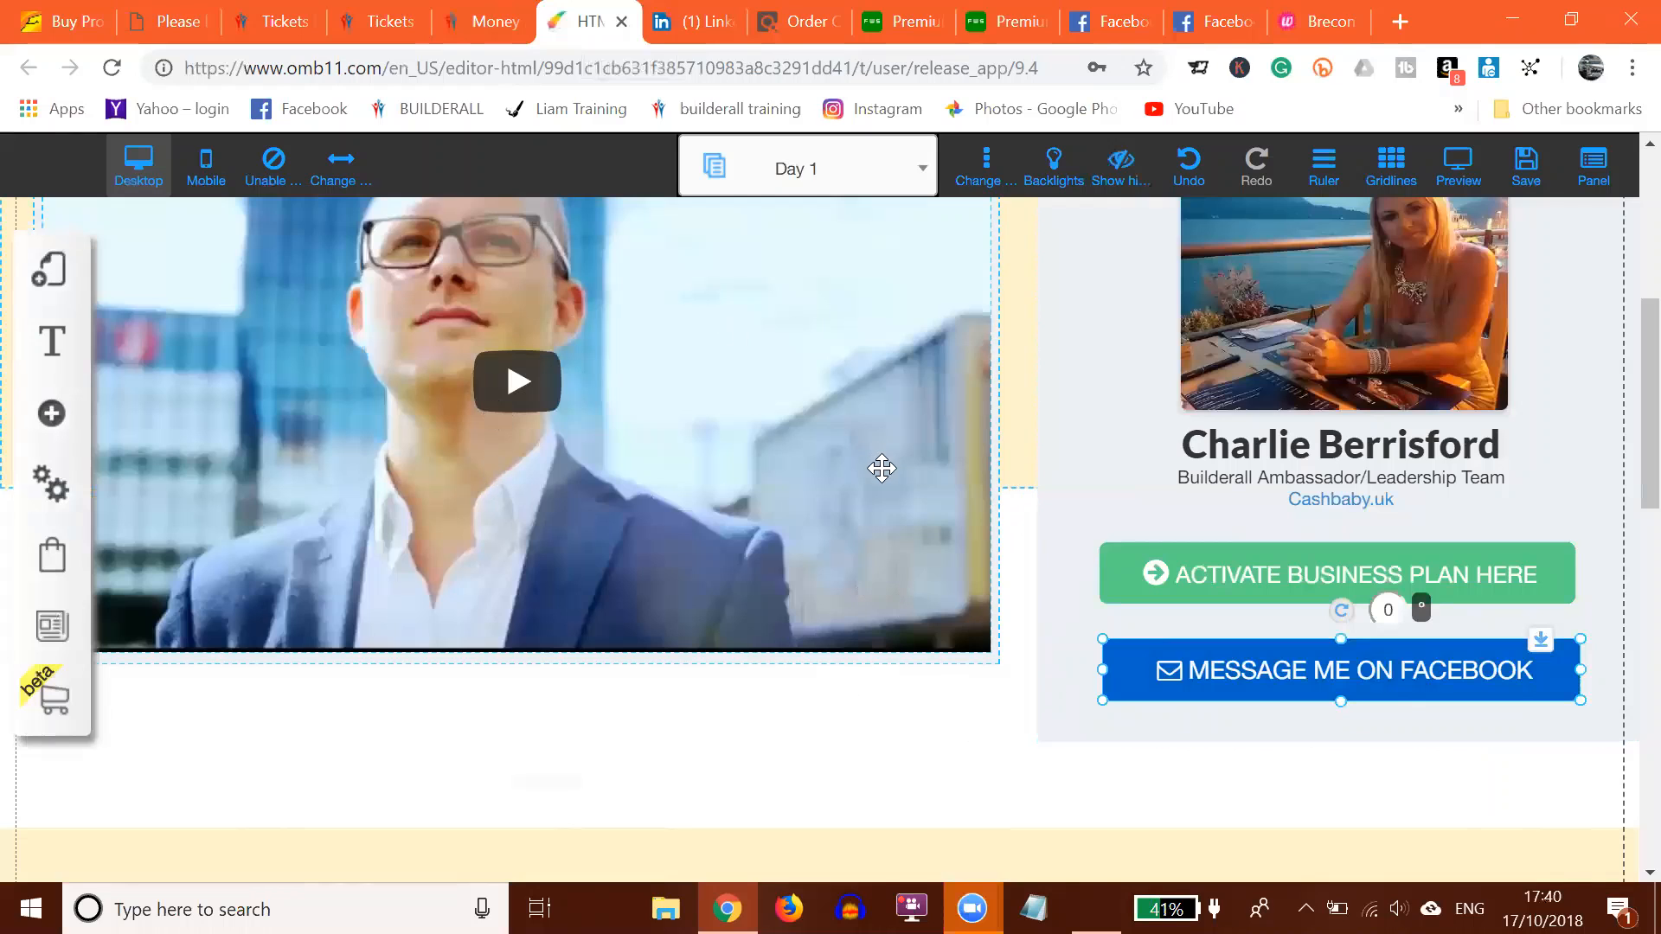
Step: Save the Day 1 and Contact page edits and dismiss the 'go live within 5 minutes' message
scroll(856, 523, down, 5)
scroll(867, 451, down, 3)
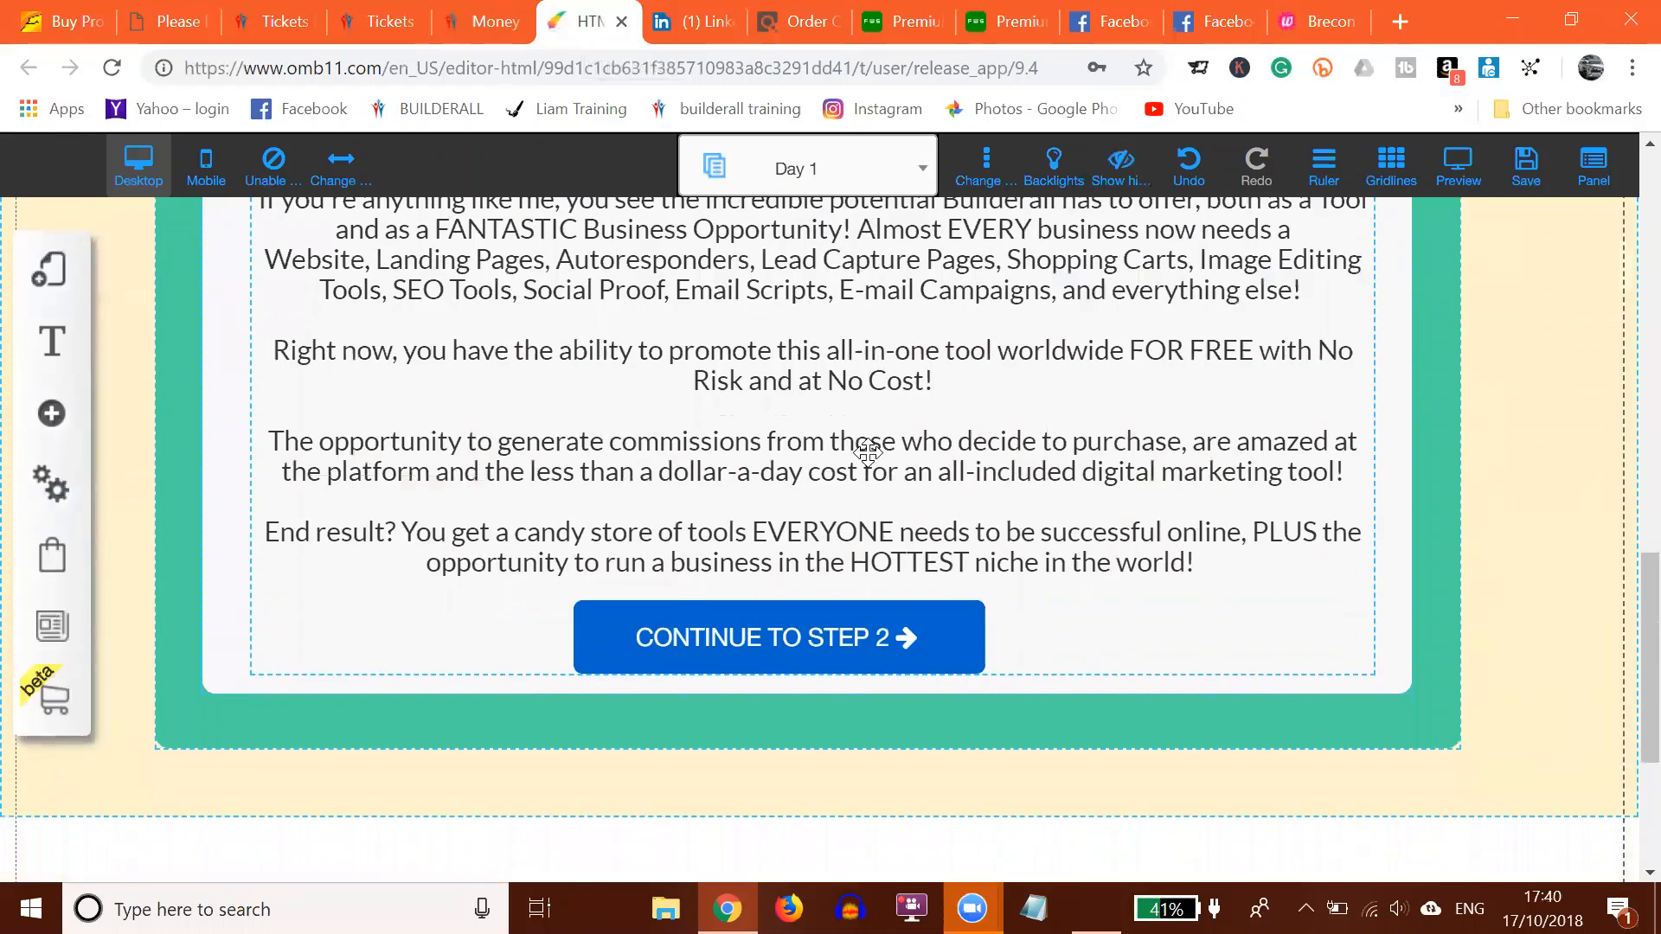
scroll(1060, 536, up, 15)
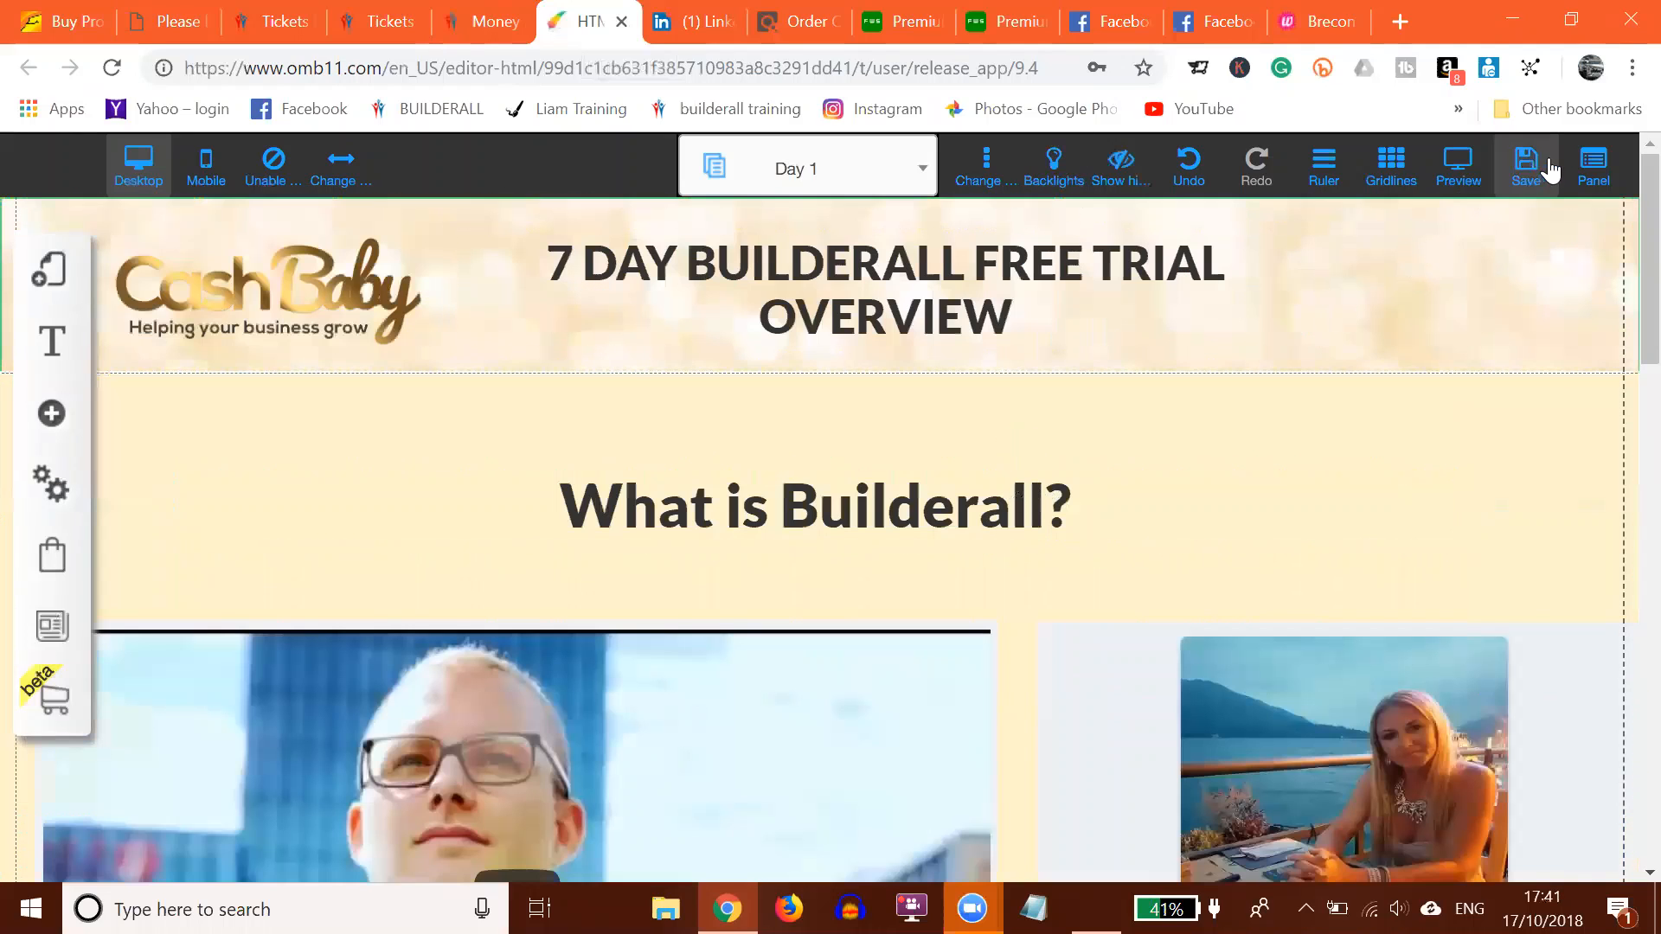
click(1528, 169)
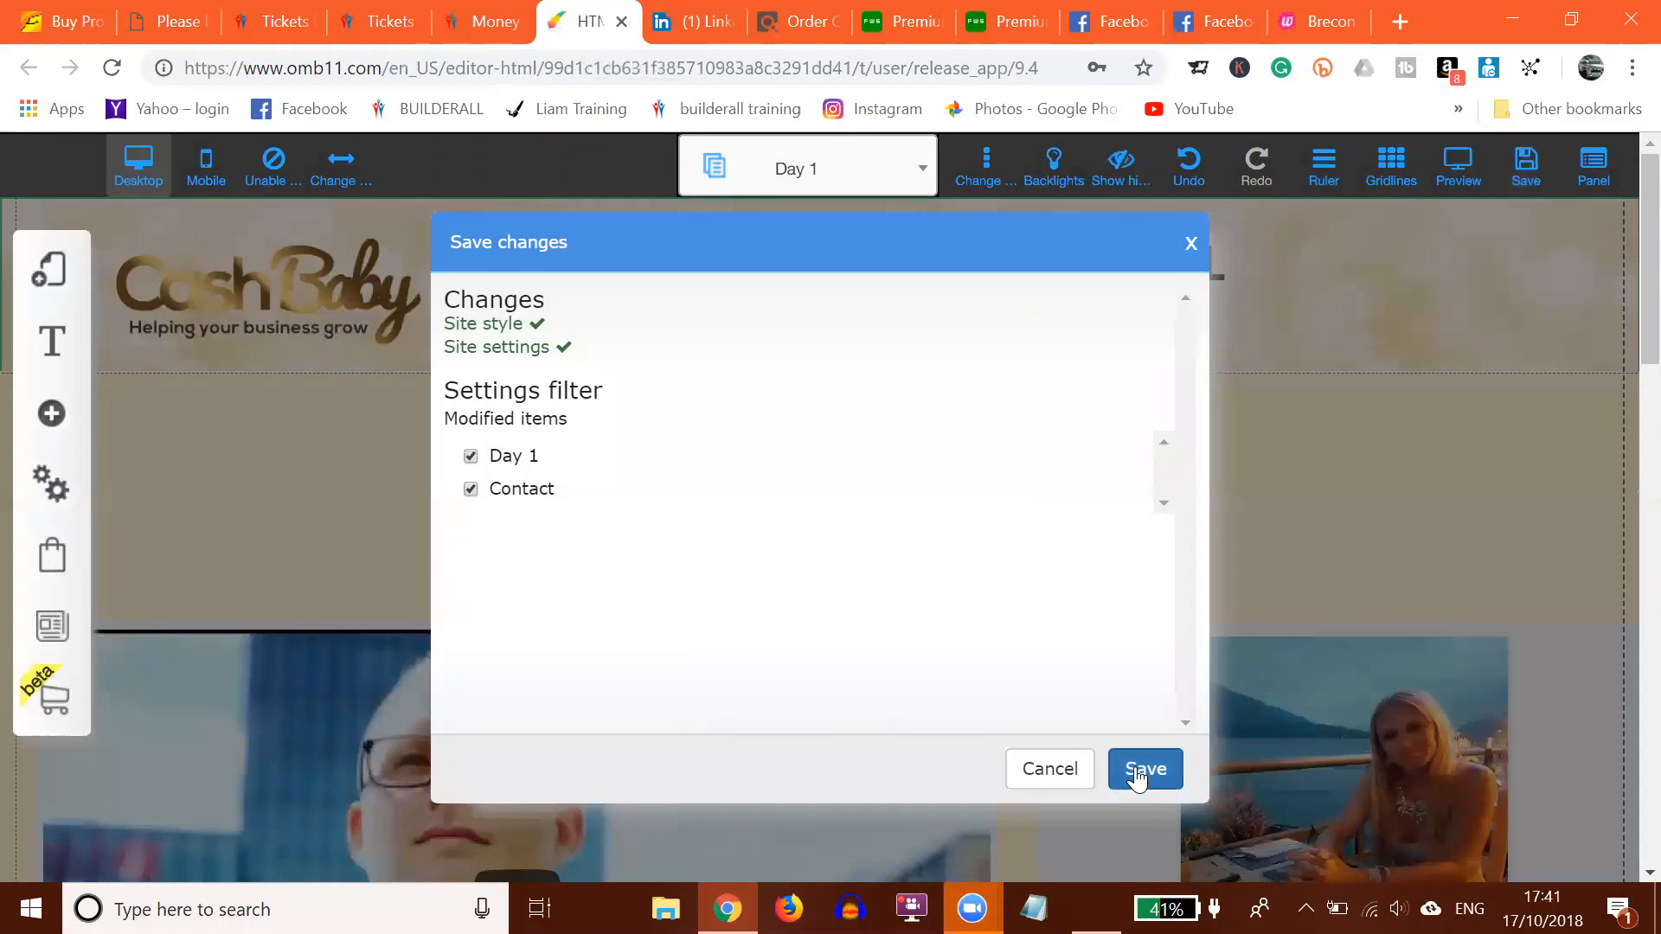
click(1140, 773)
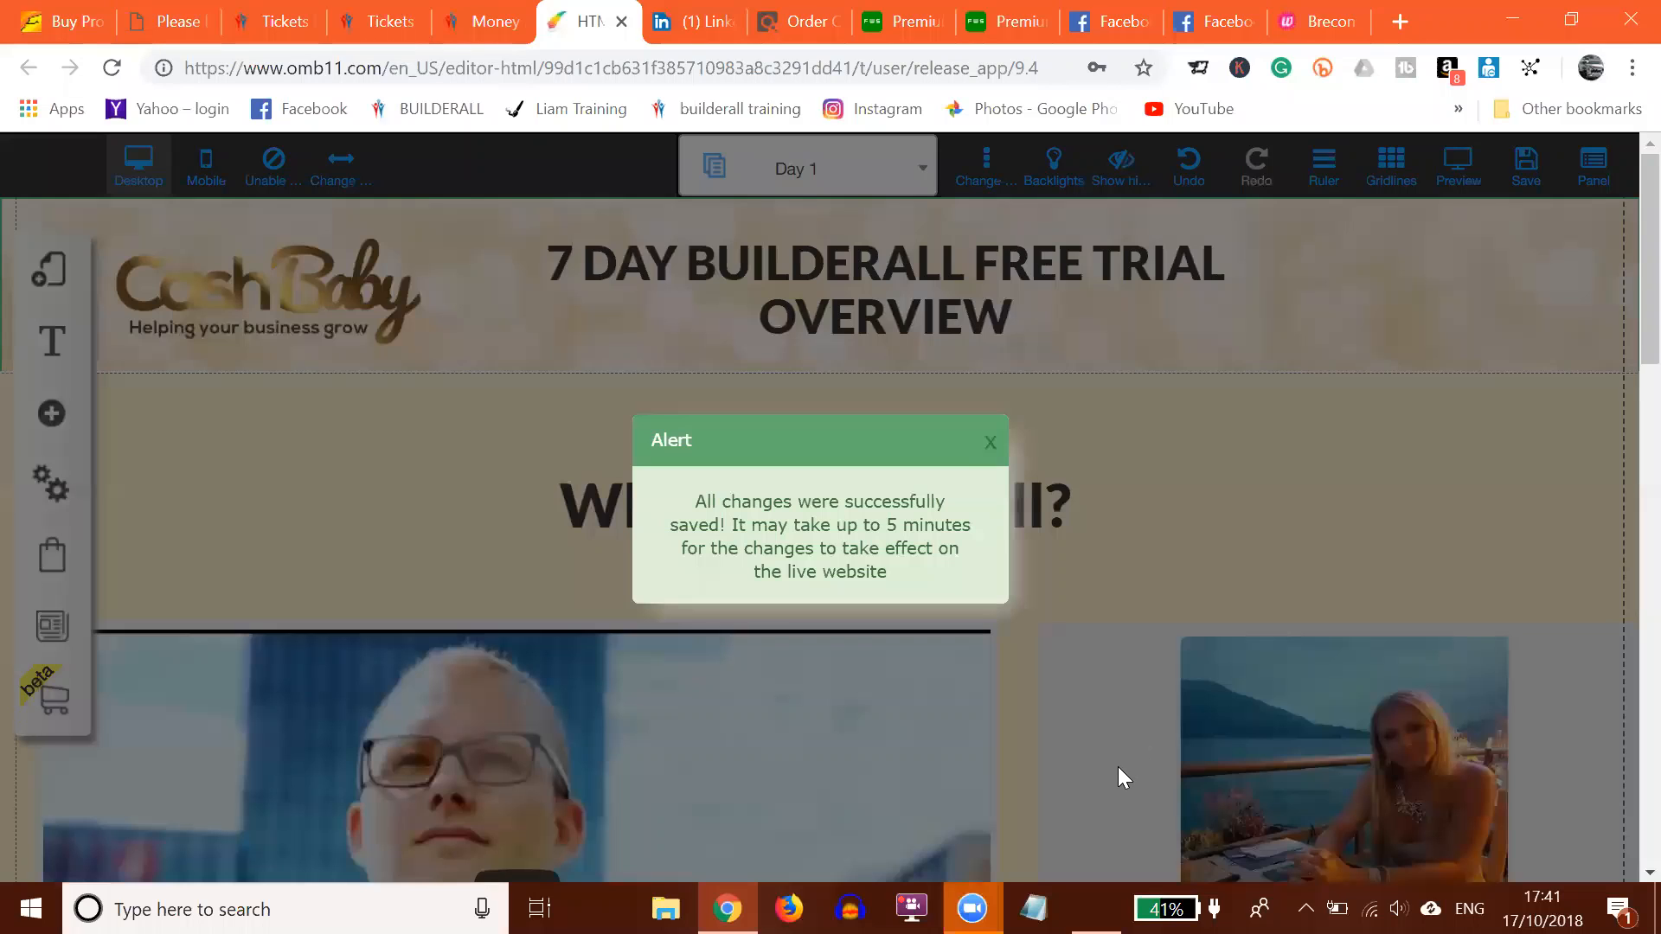
click(992, 444)
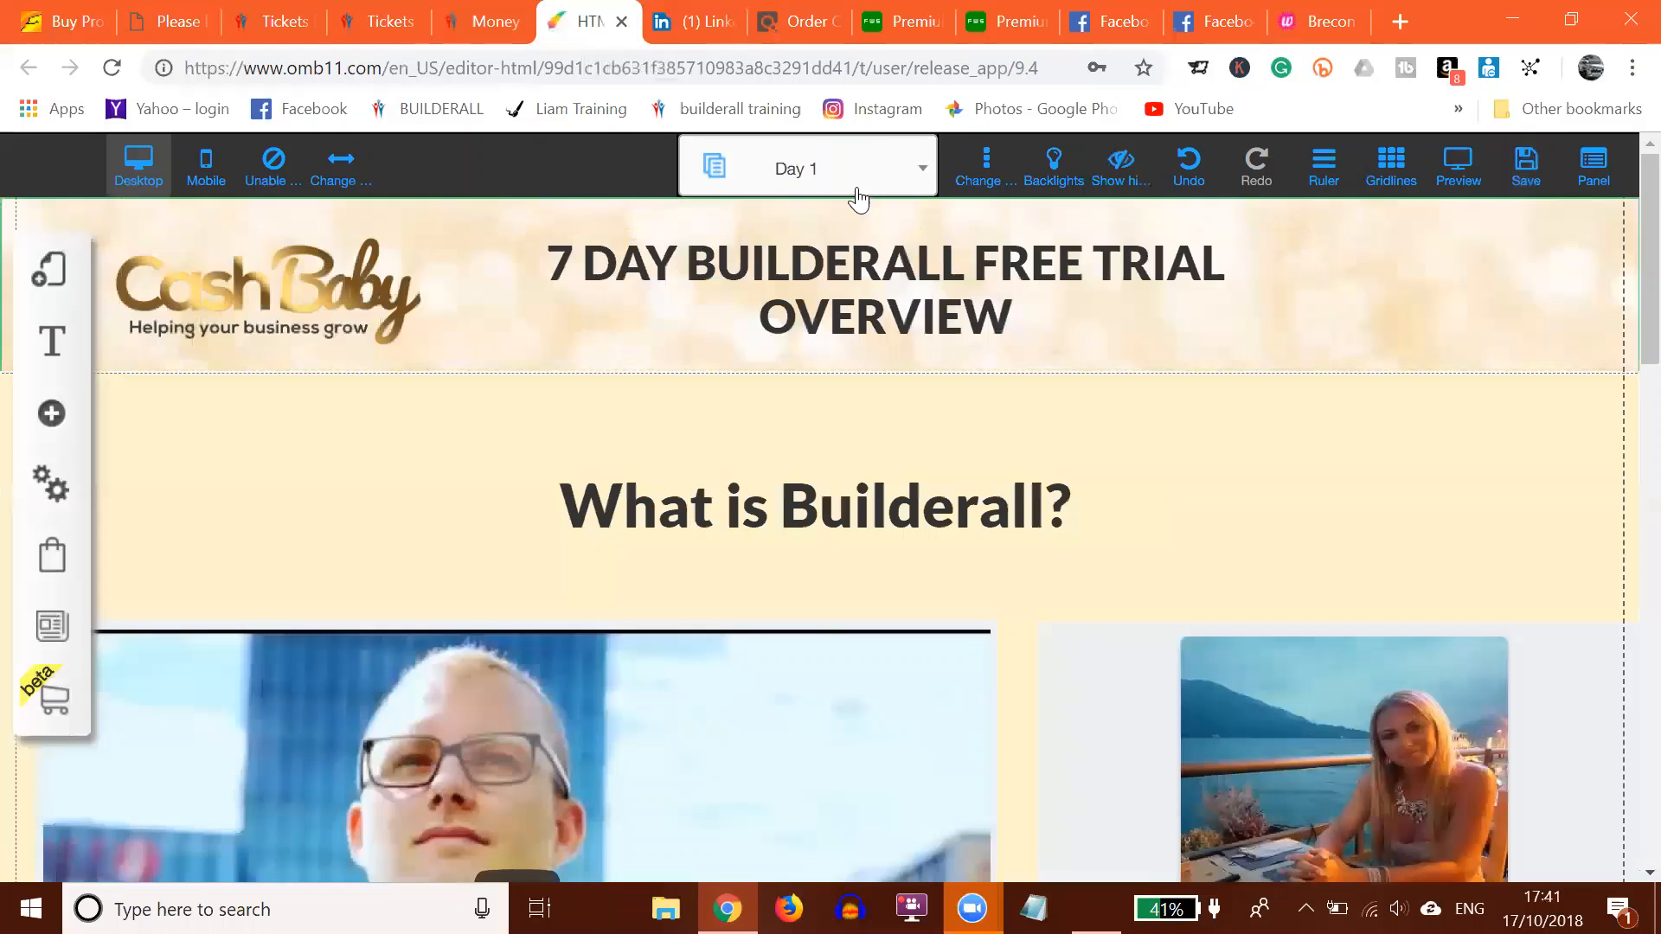
Step: Switch the editor to the Day 2 'Let's Talk About Money' page and scroll to its buttons
click(791, 173)
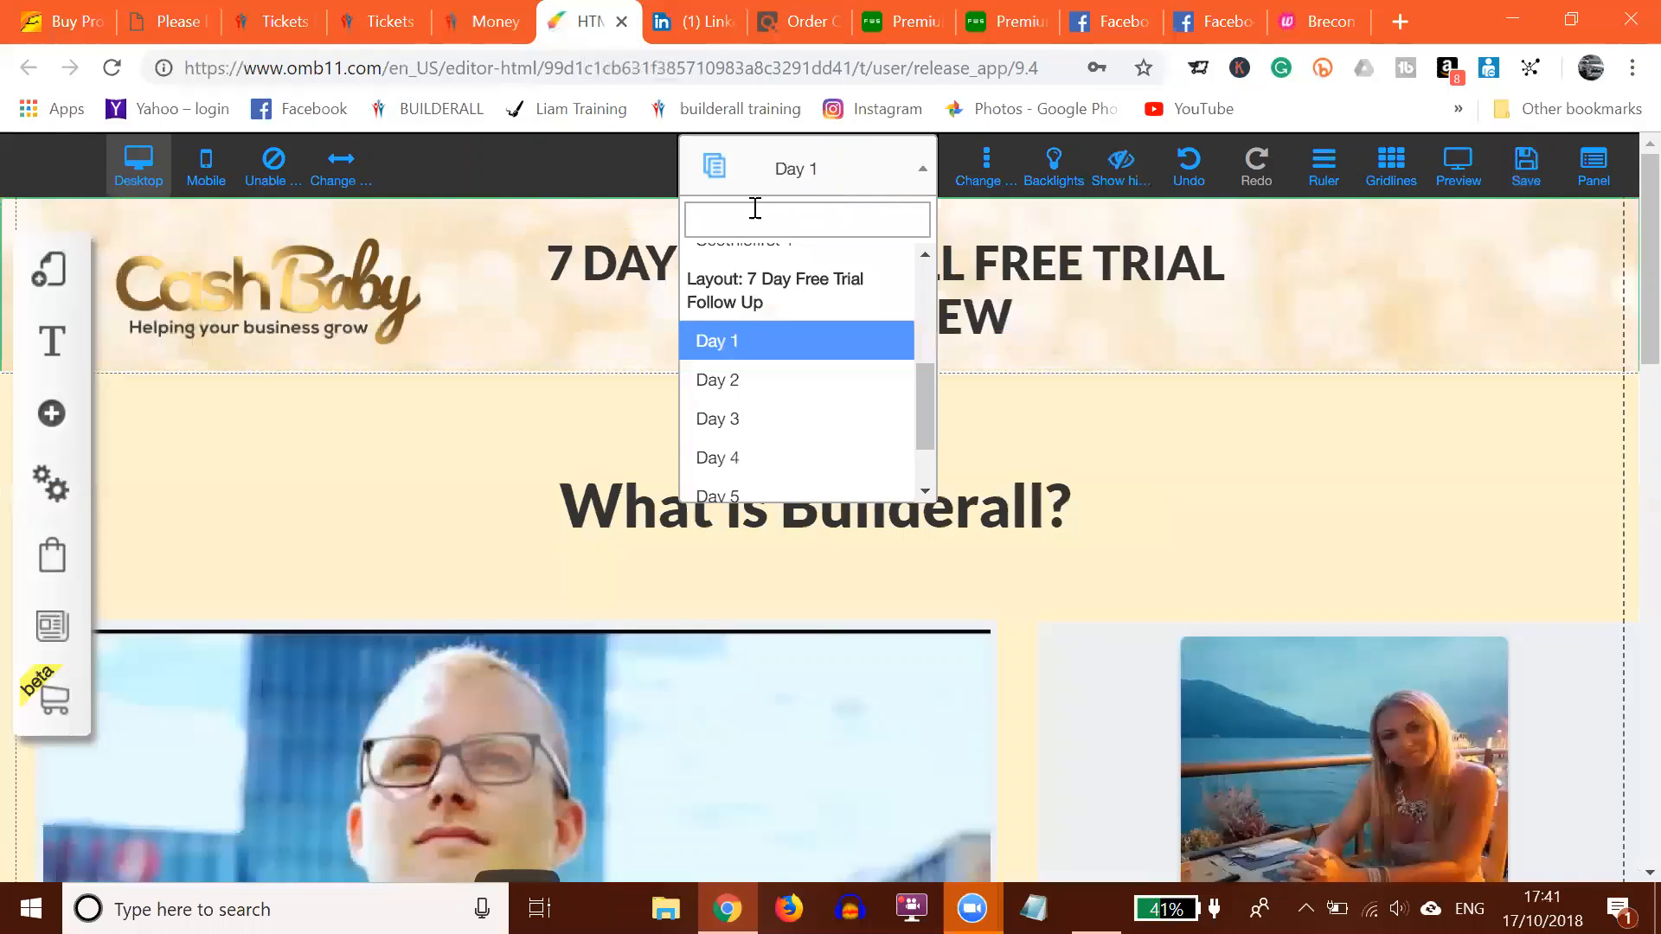
click(717, 378)
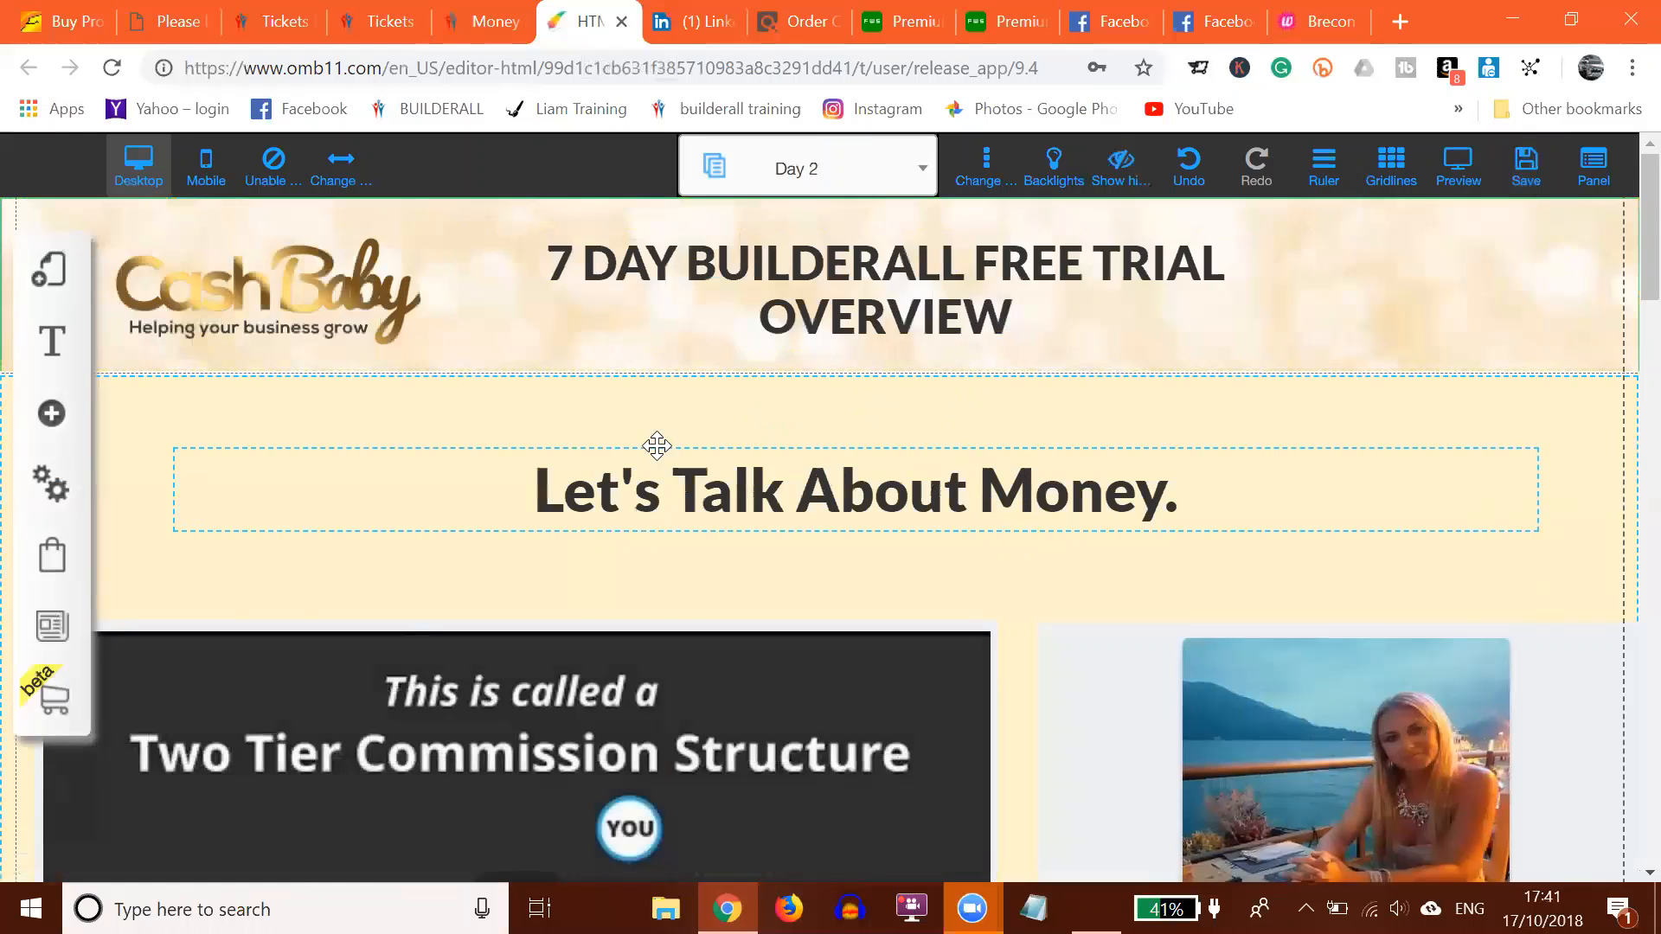
scroll(1384, 534, down, 5)
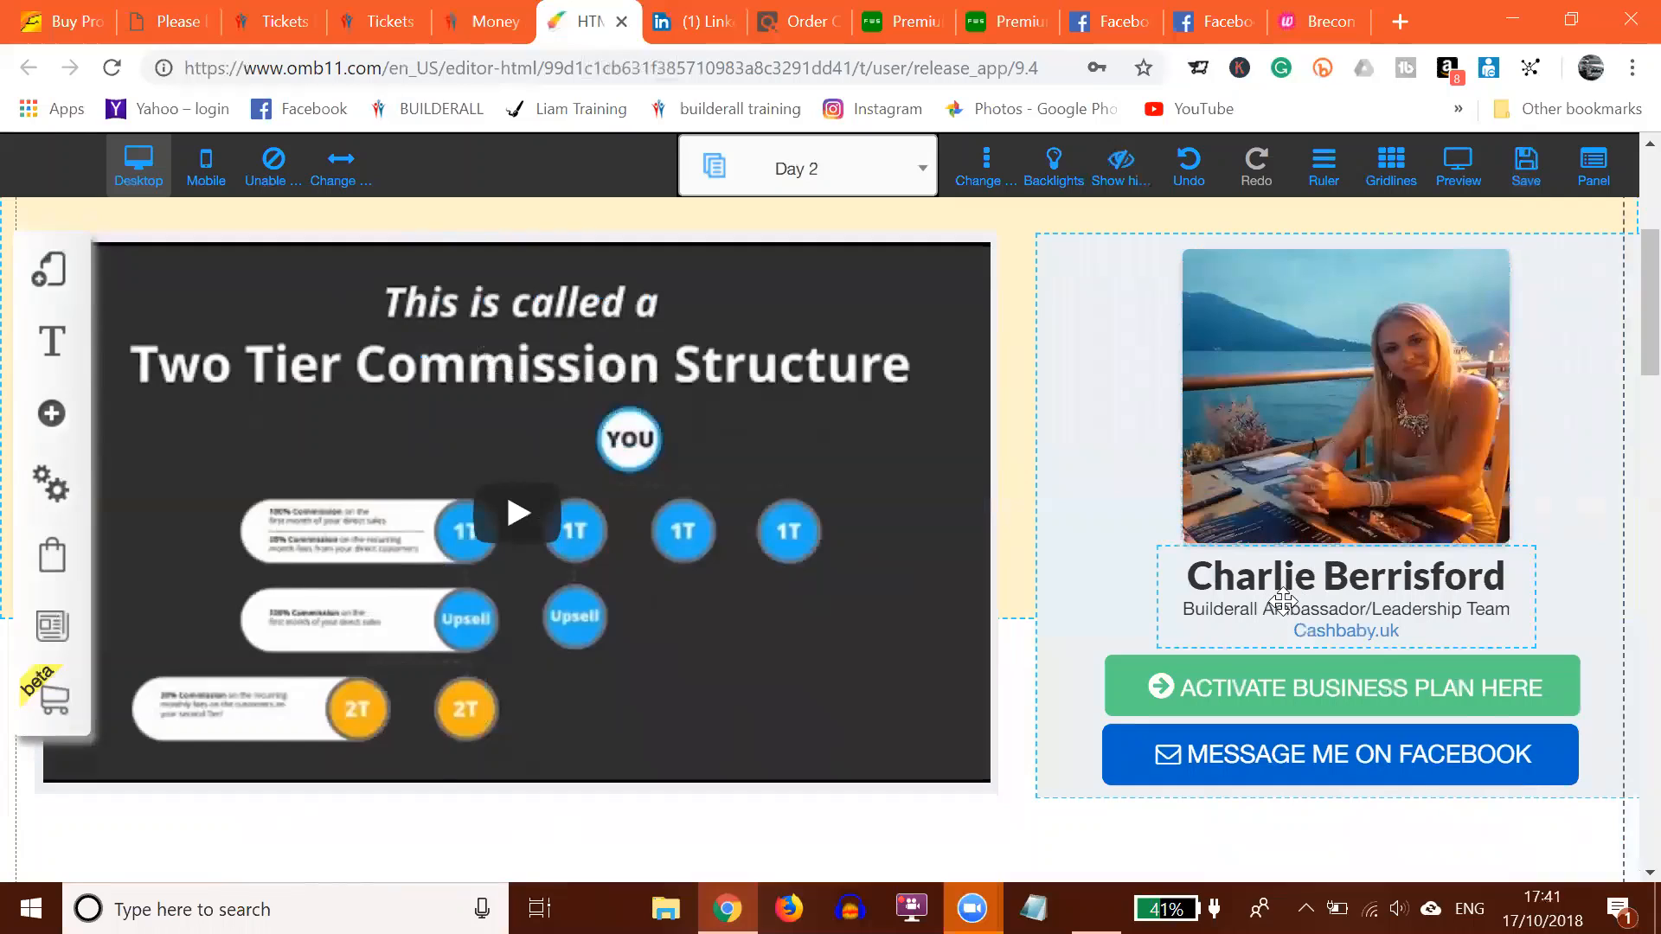
Step: Set the ACTIVATE BUSINESS PLAN HERE web link to the checkout-us-49 cashbaby.uk address, opening in a new tab
click(1246, 703)
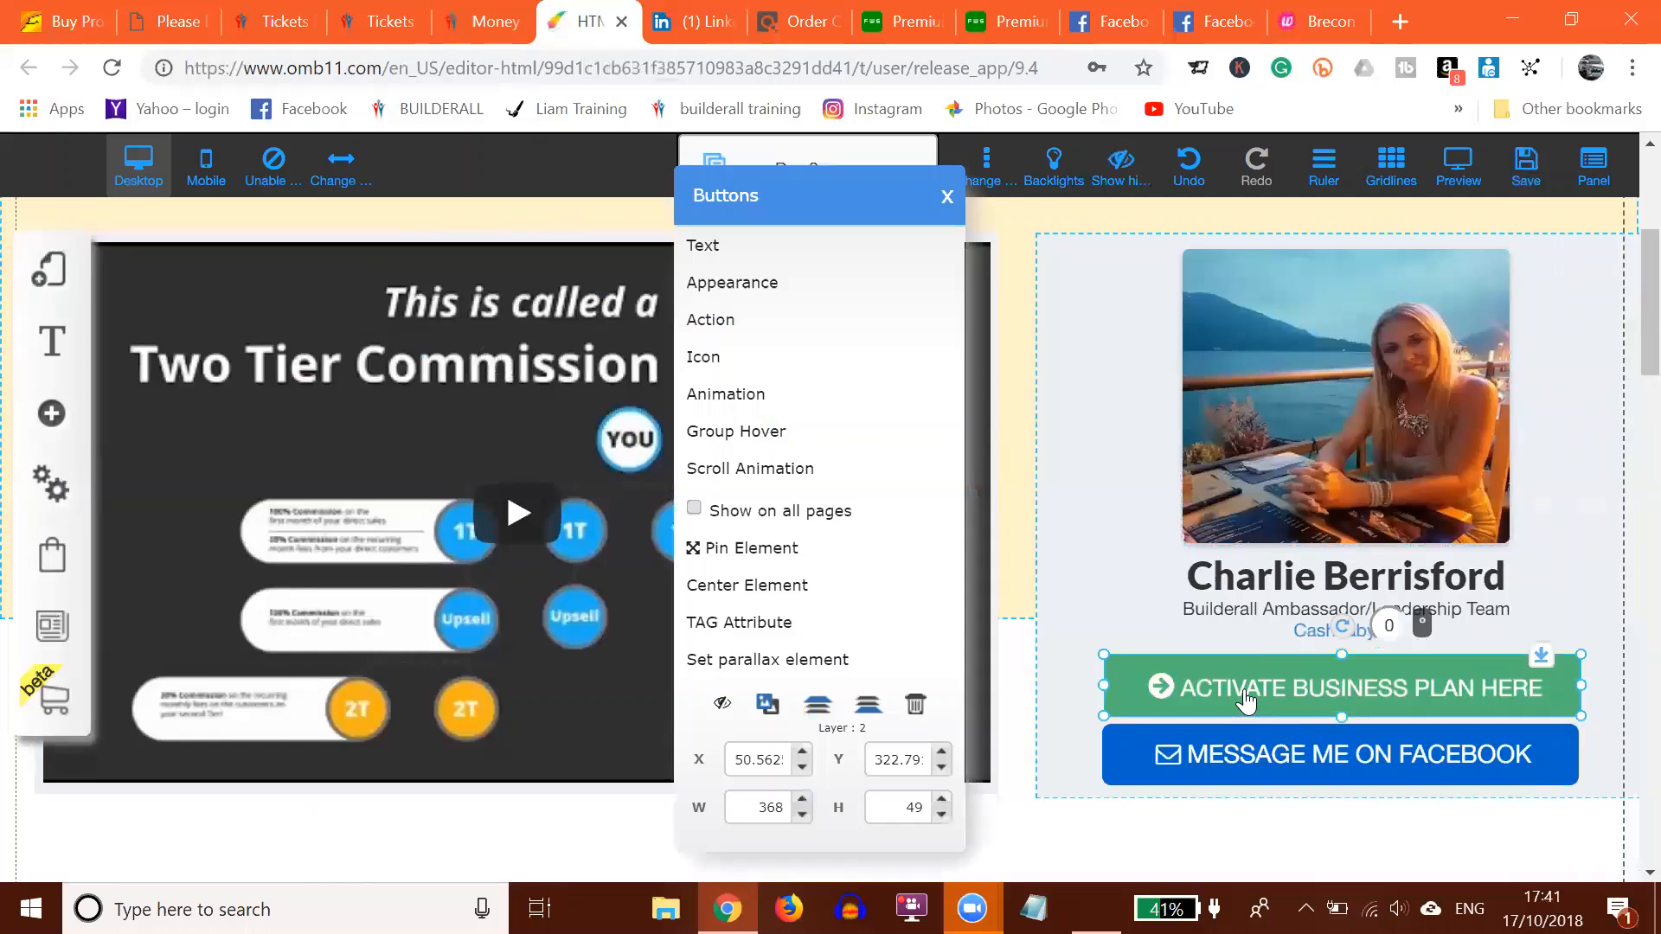
click(716, 322)
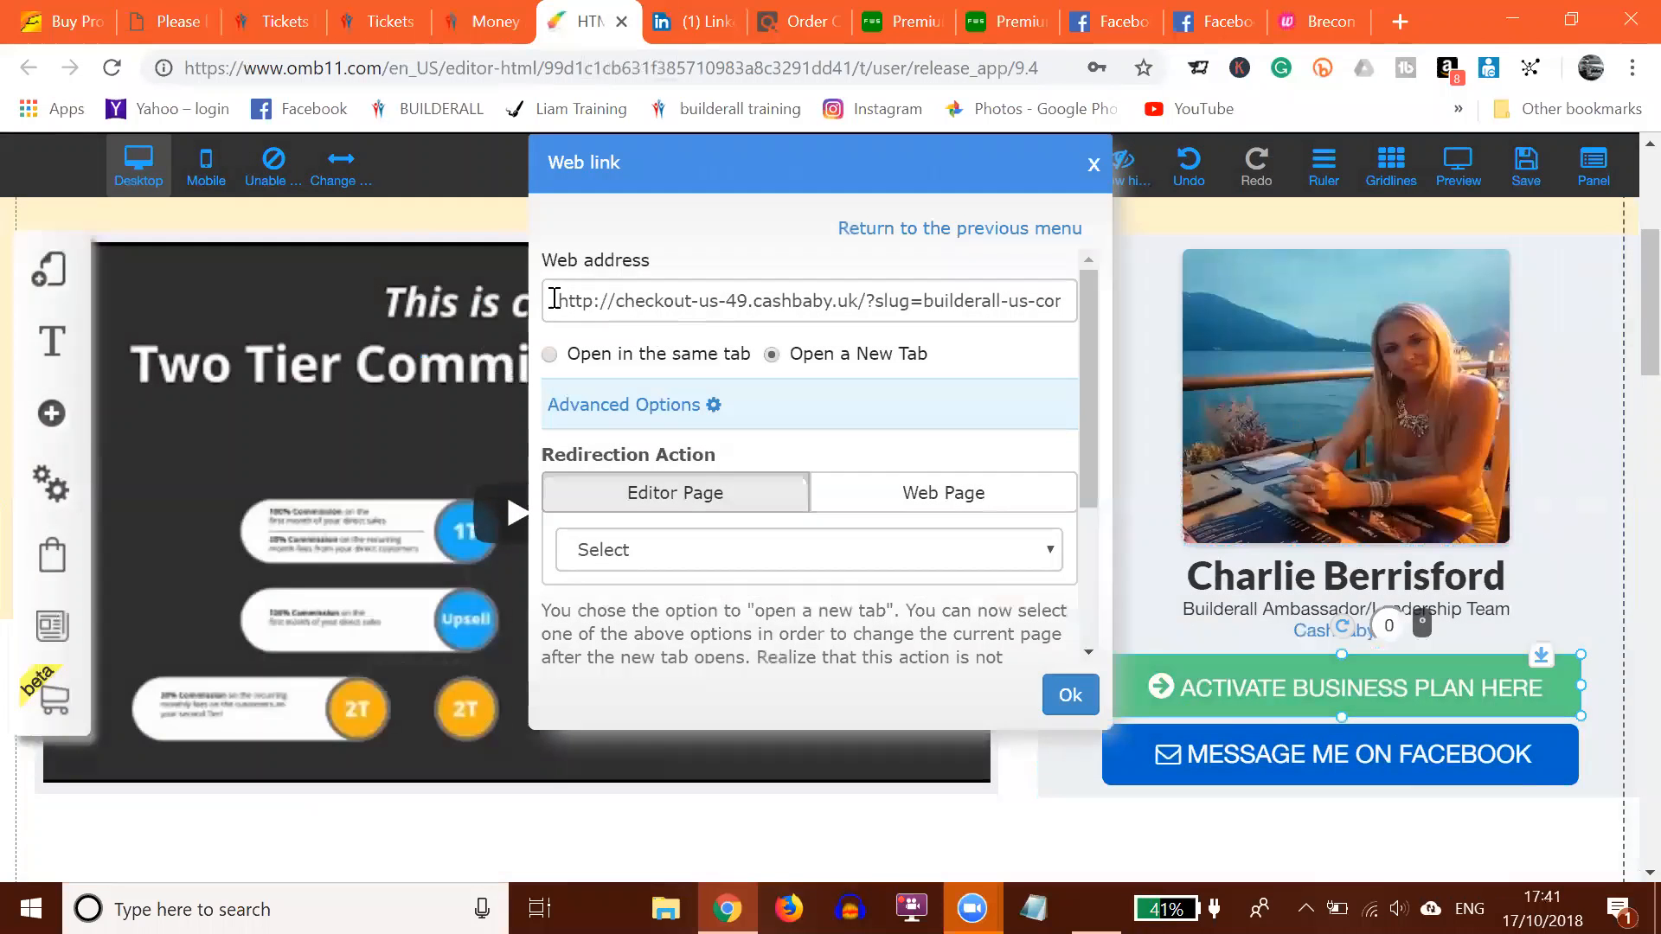
drag(554, 299, 1110, 309)
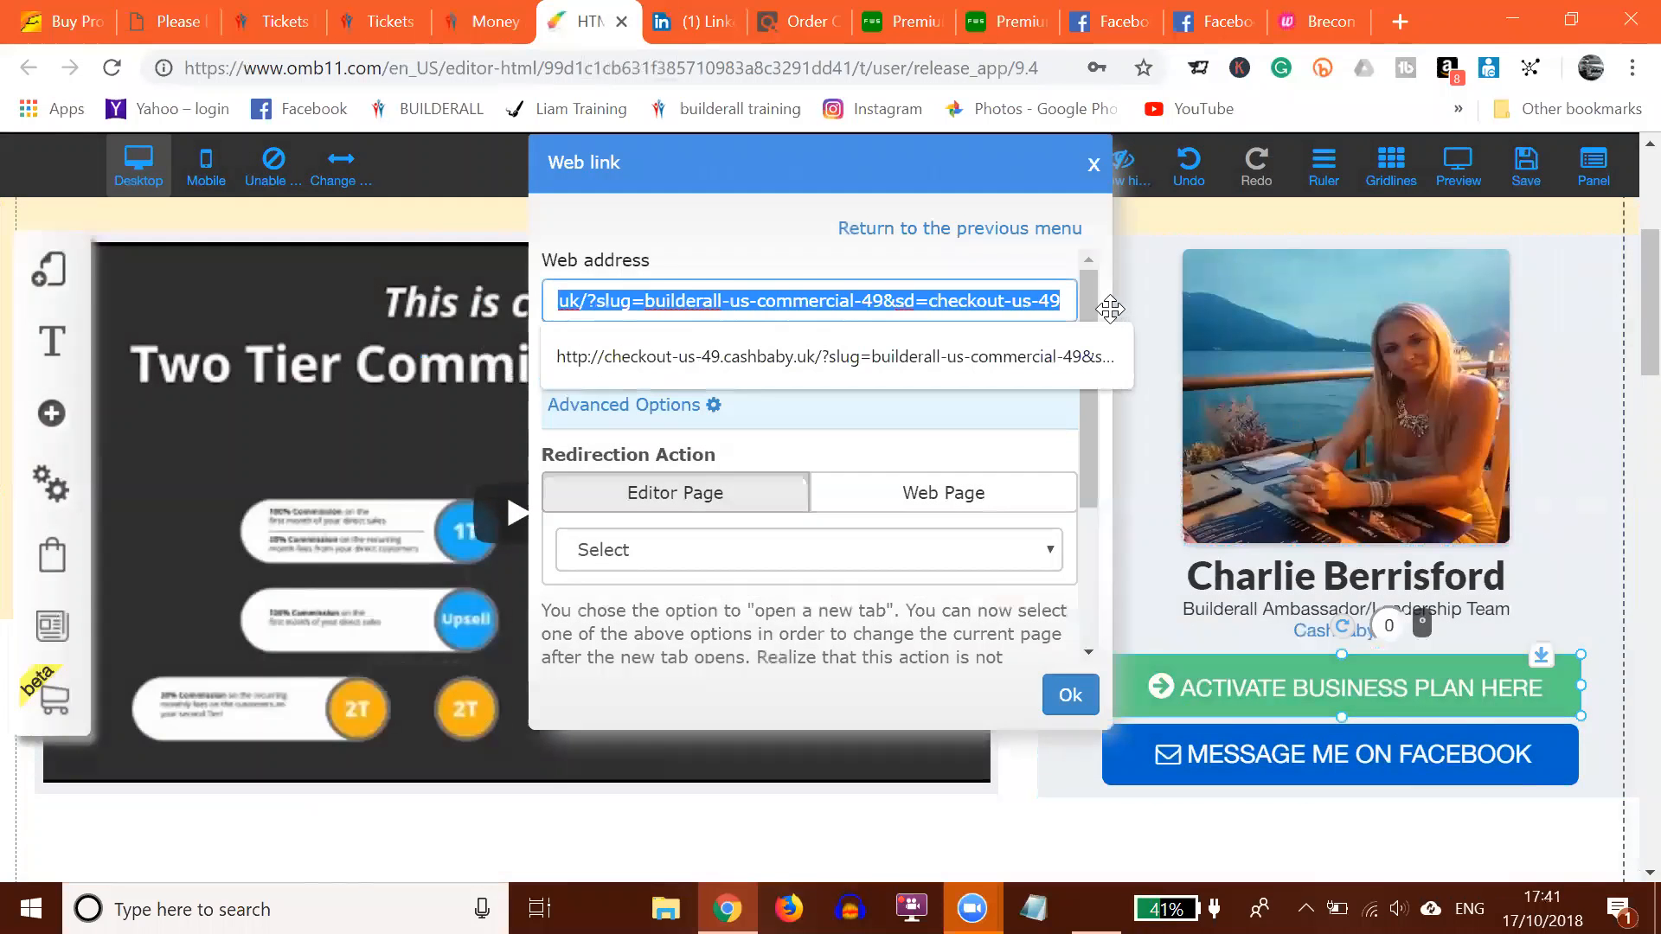
text(http://checkout-us-49.cashbaby.uk/?slug=builderall-us-commercial-49&sd=checkout-us-49)
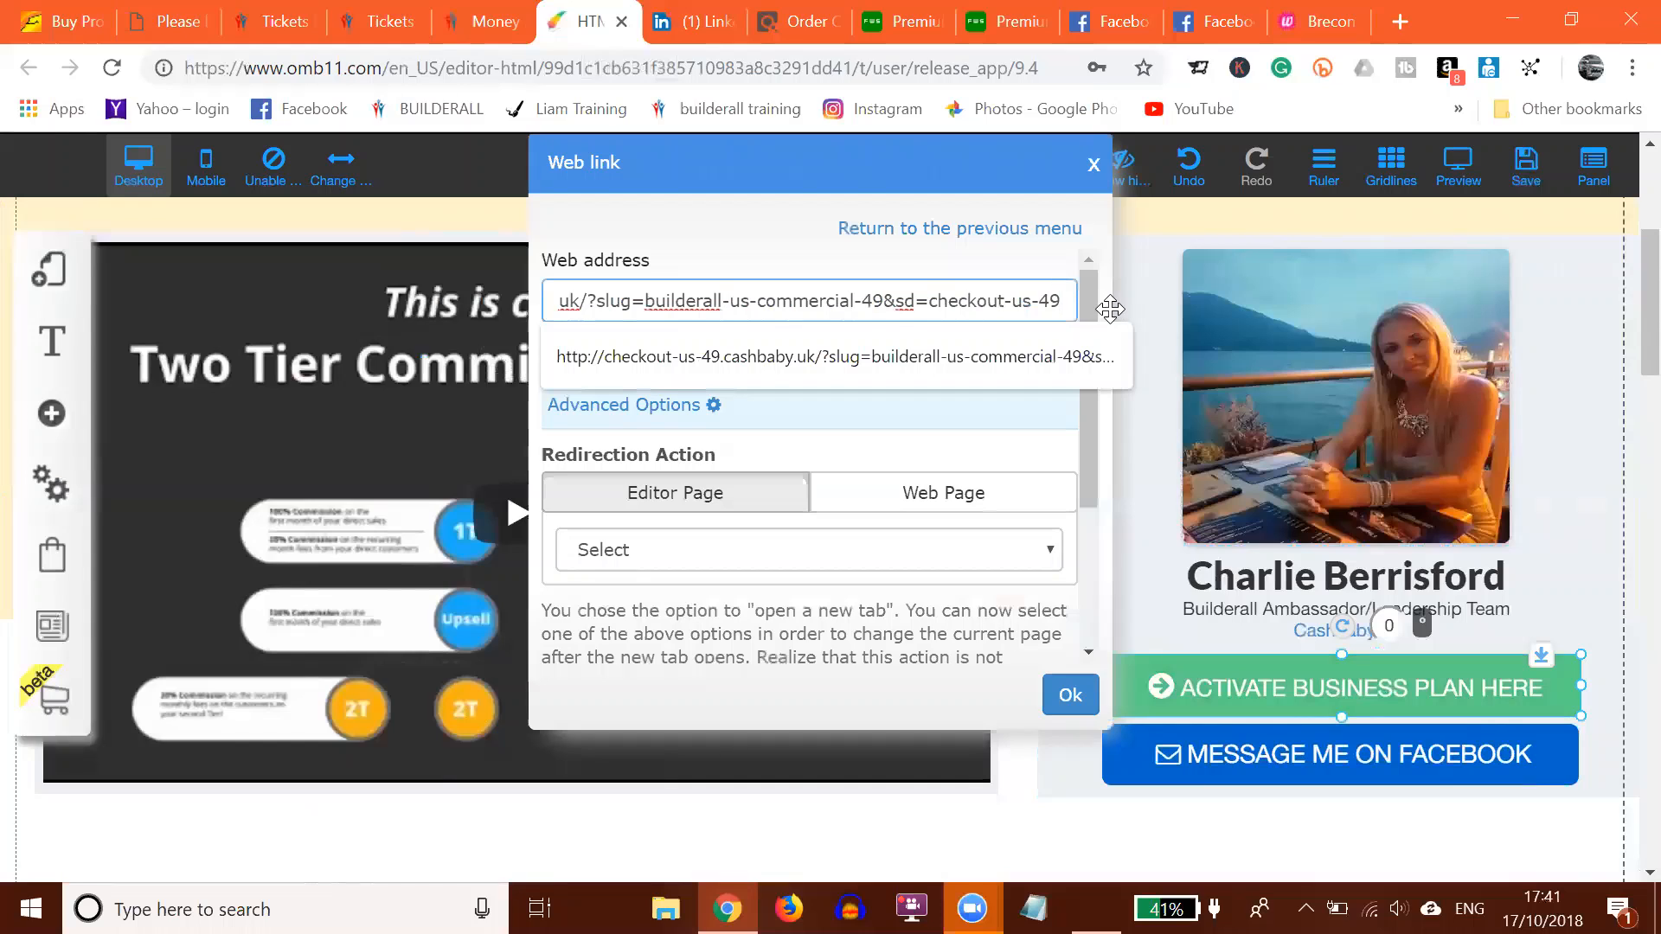
click(971, 230)
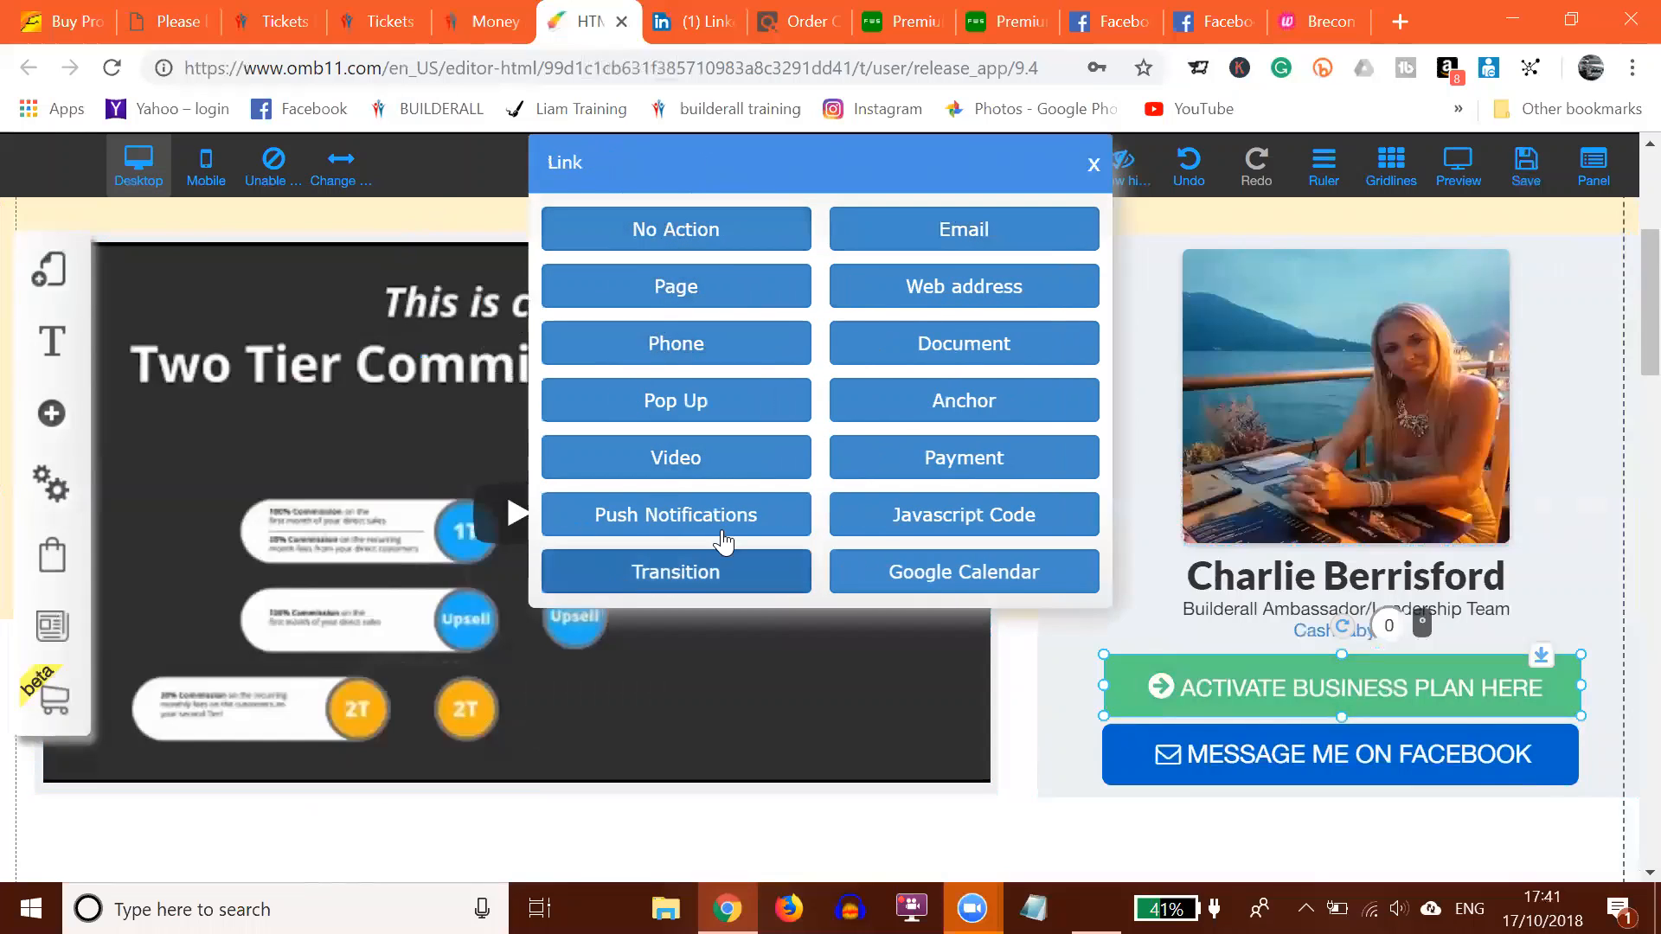
click(934, 292)
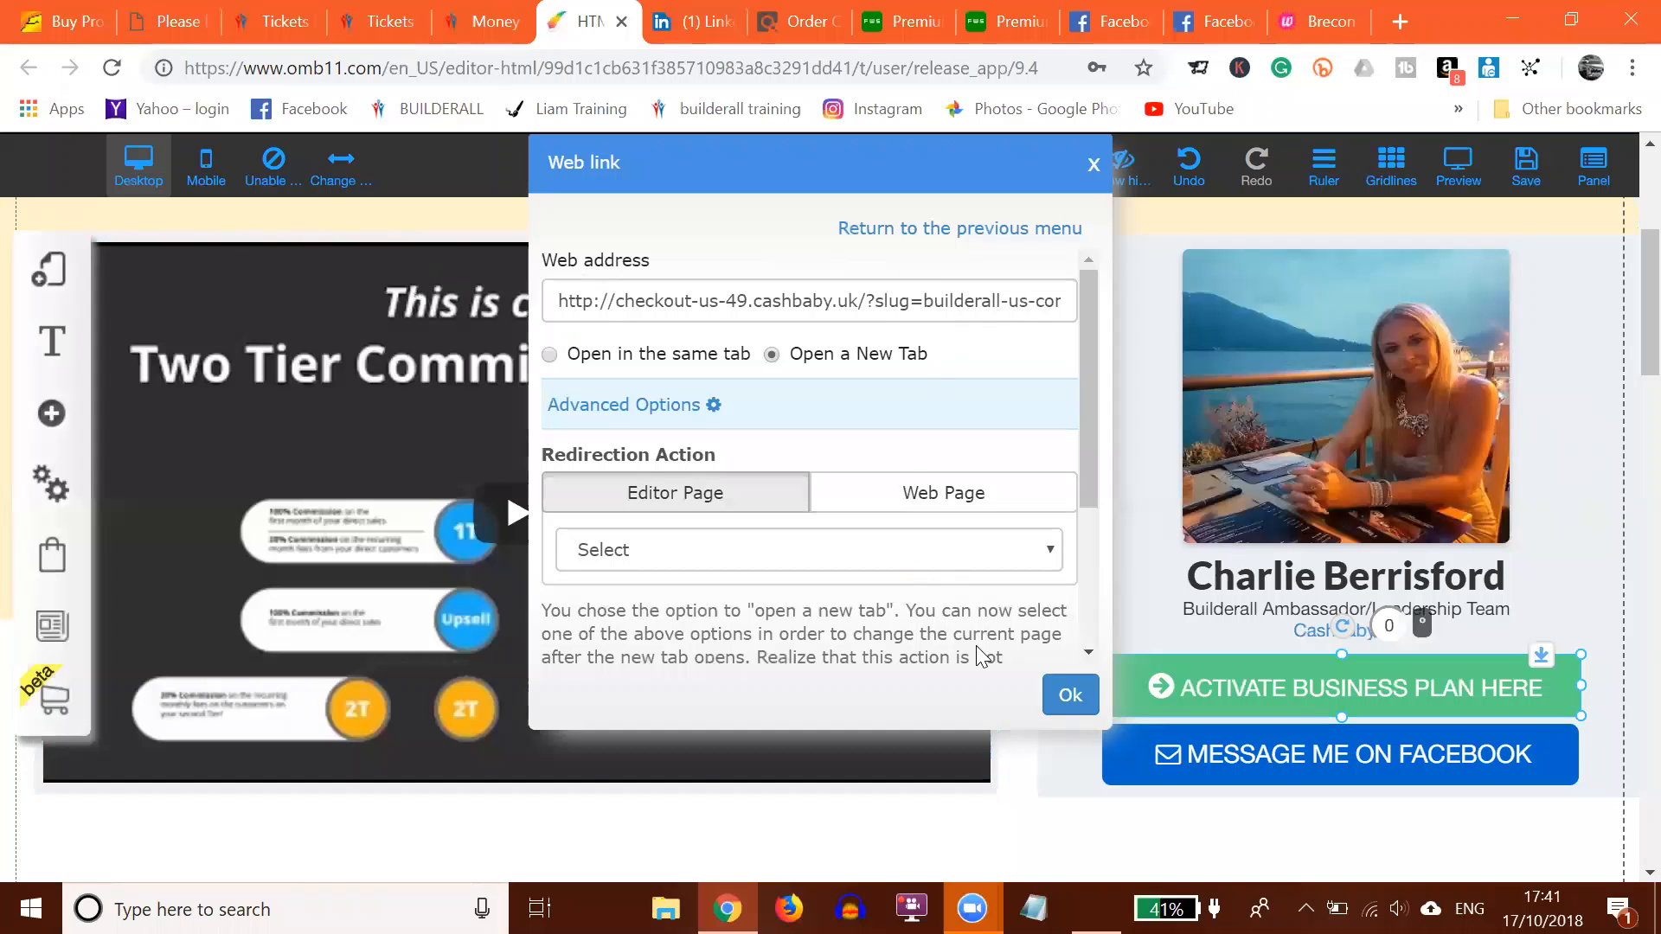
click(1070, 697)
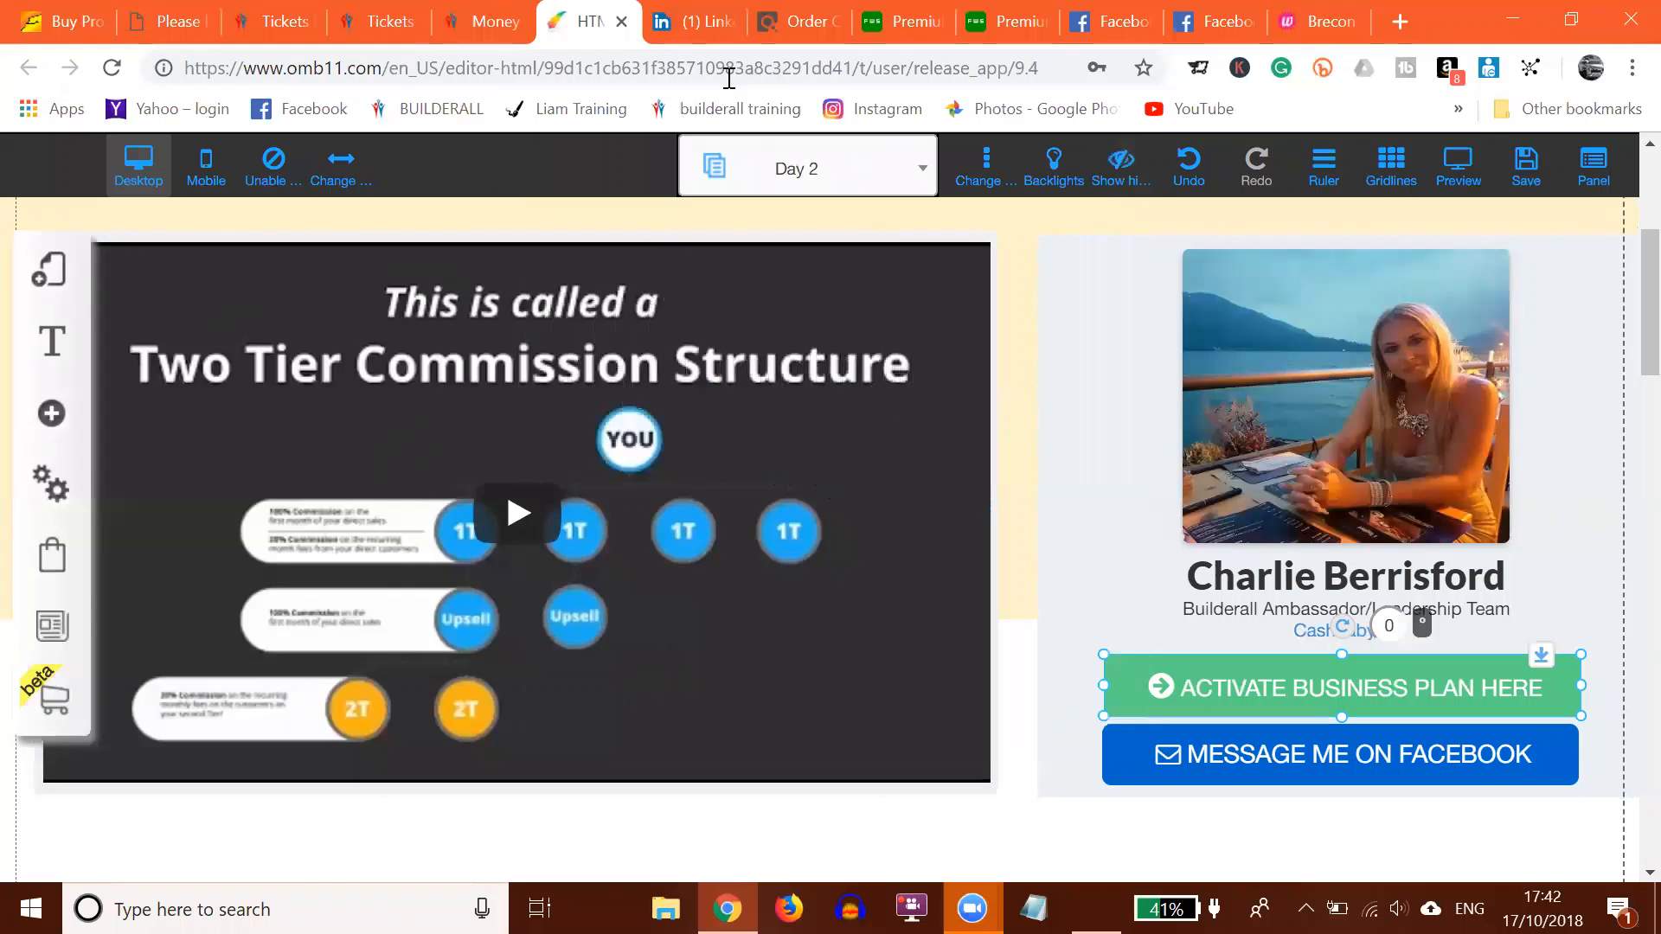
Step: Switch to the Day 3 'Mindset and Goals' page and scroll through its bonuses and button
click(828, 177)
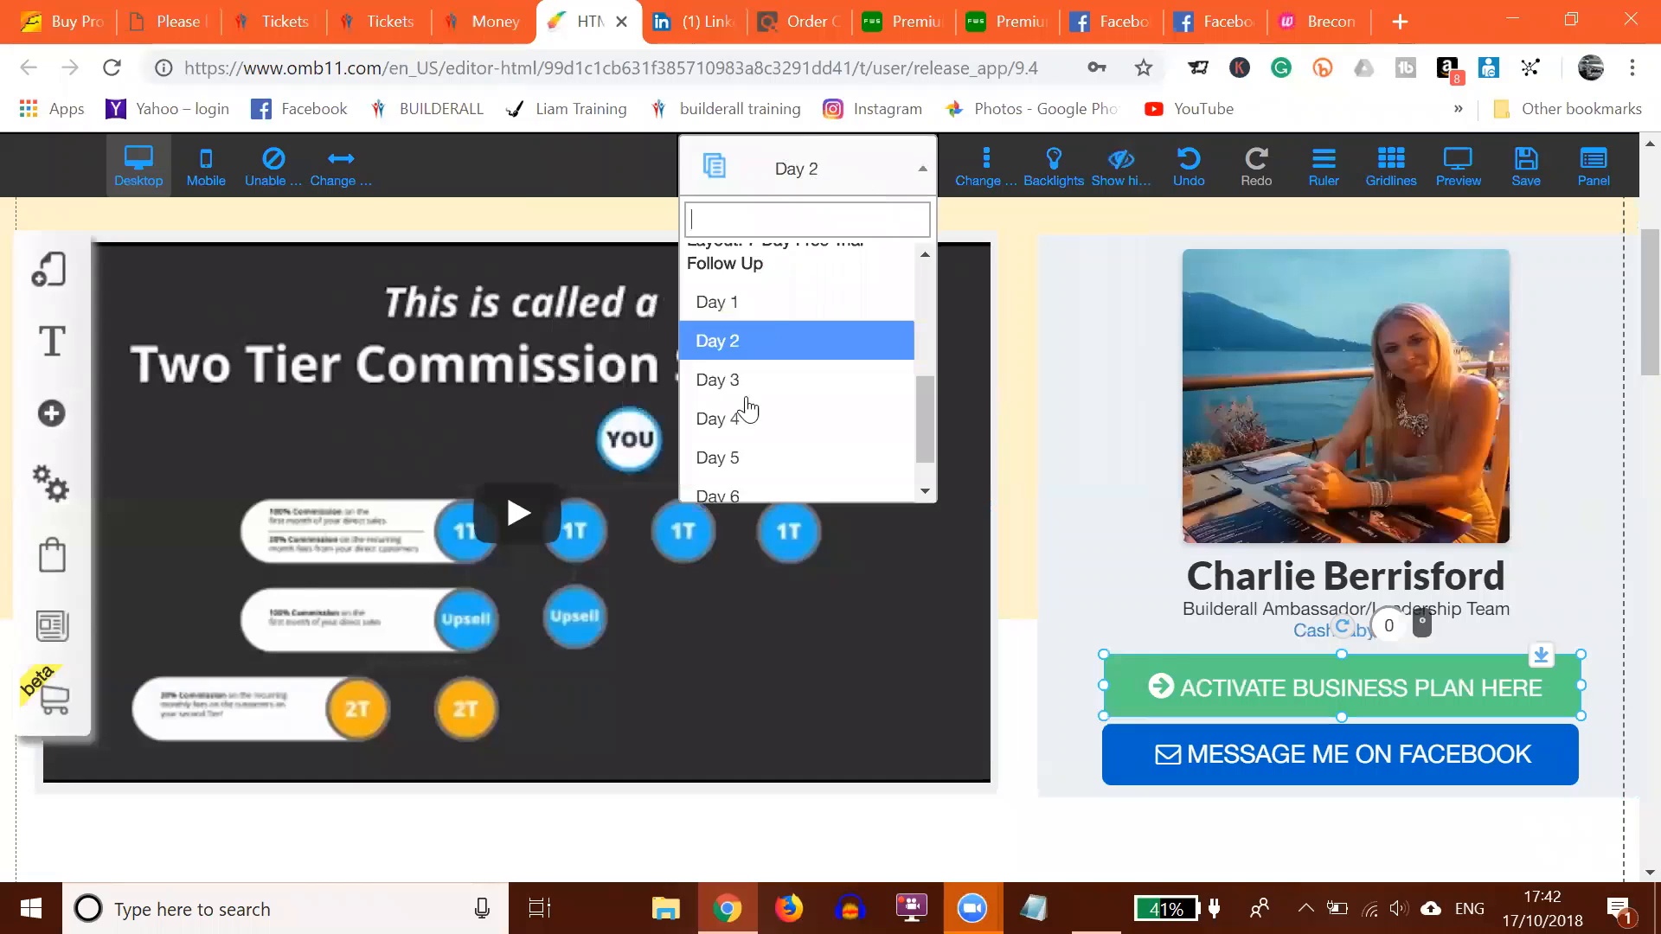
click(744, 387)
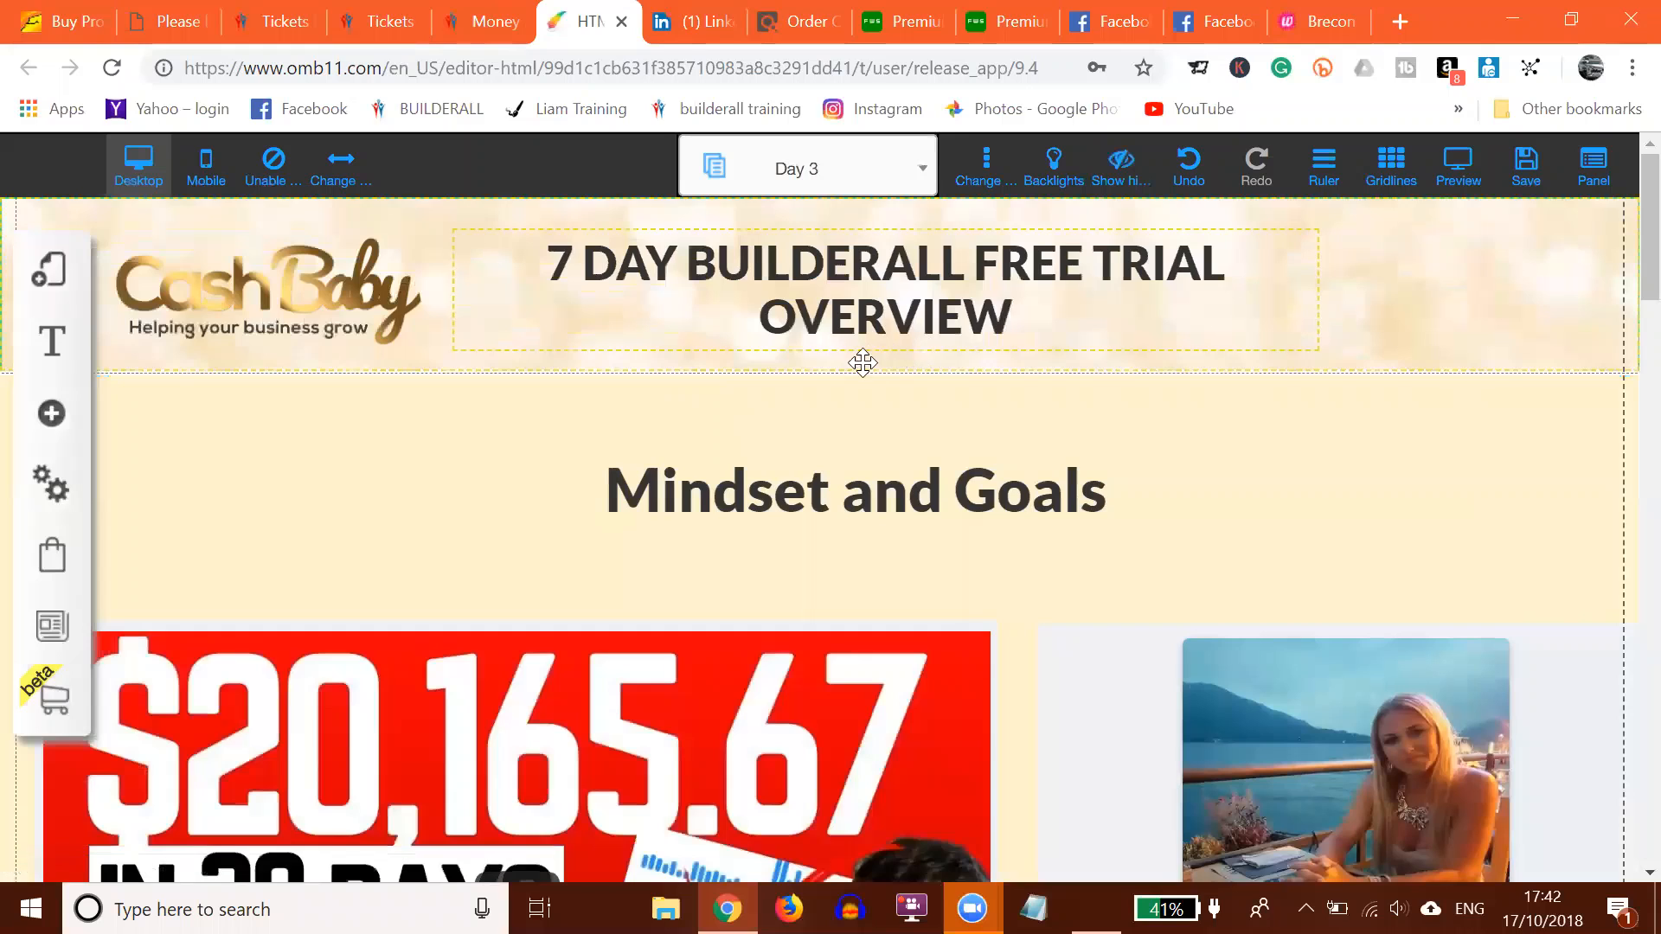
scroll(856, 402, down, 6)
scroll(860, 402, down, 4)
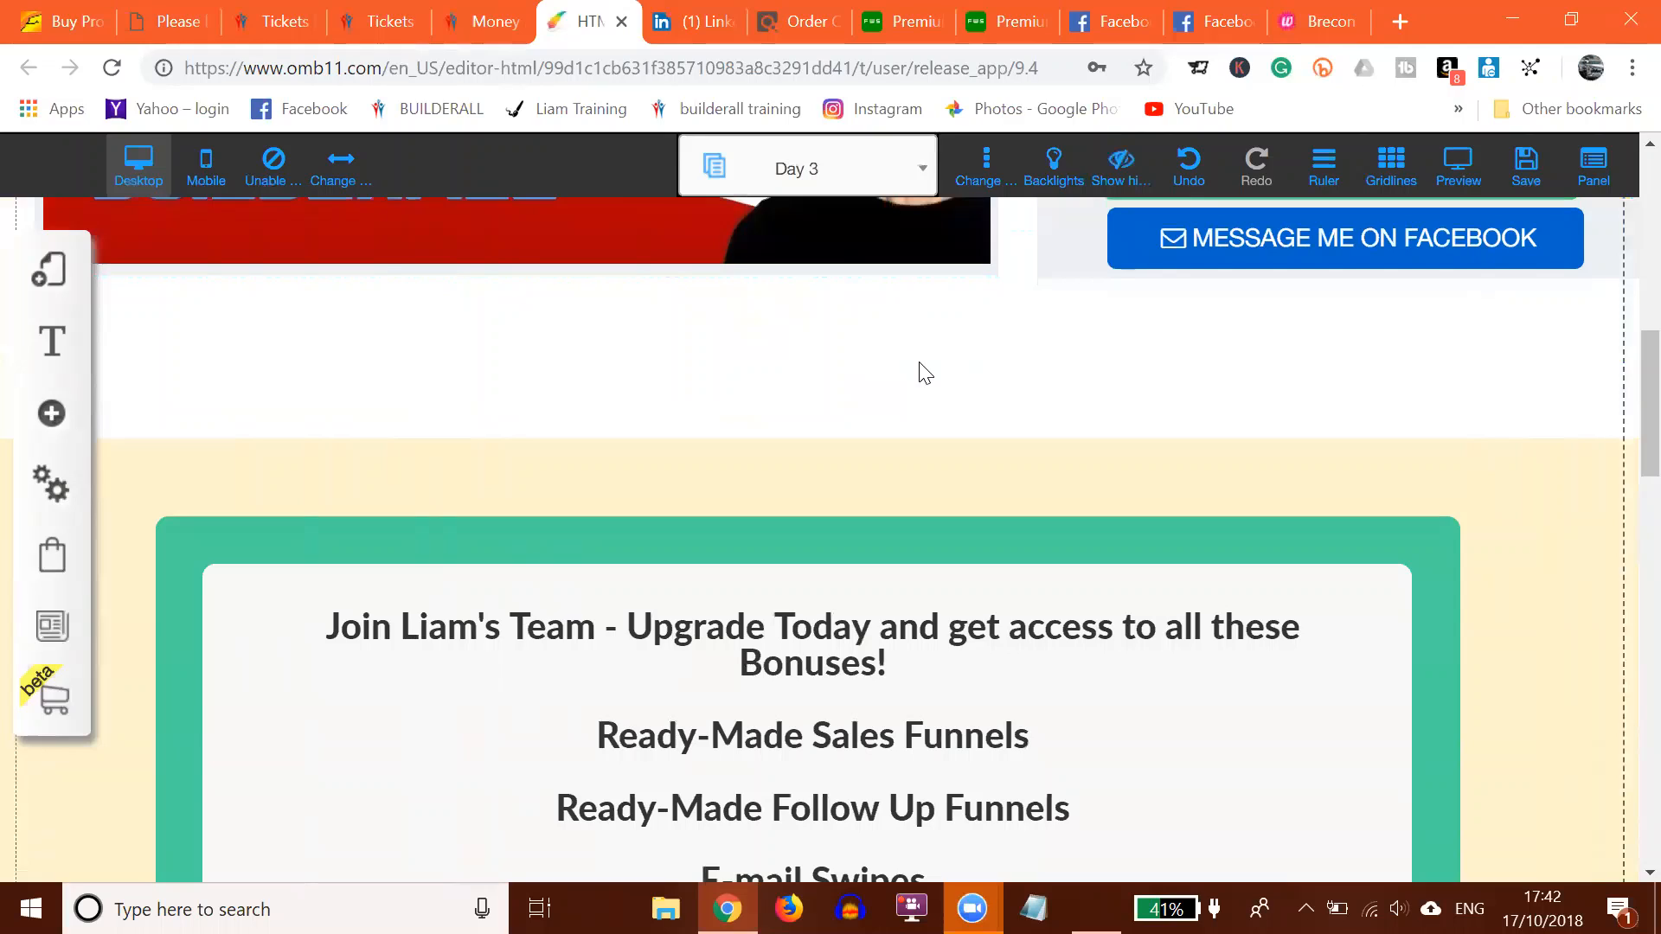
scroll(924, 372, down, 10)
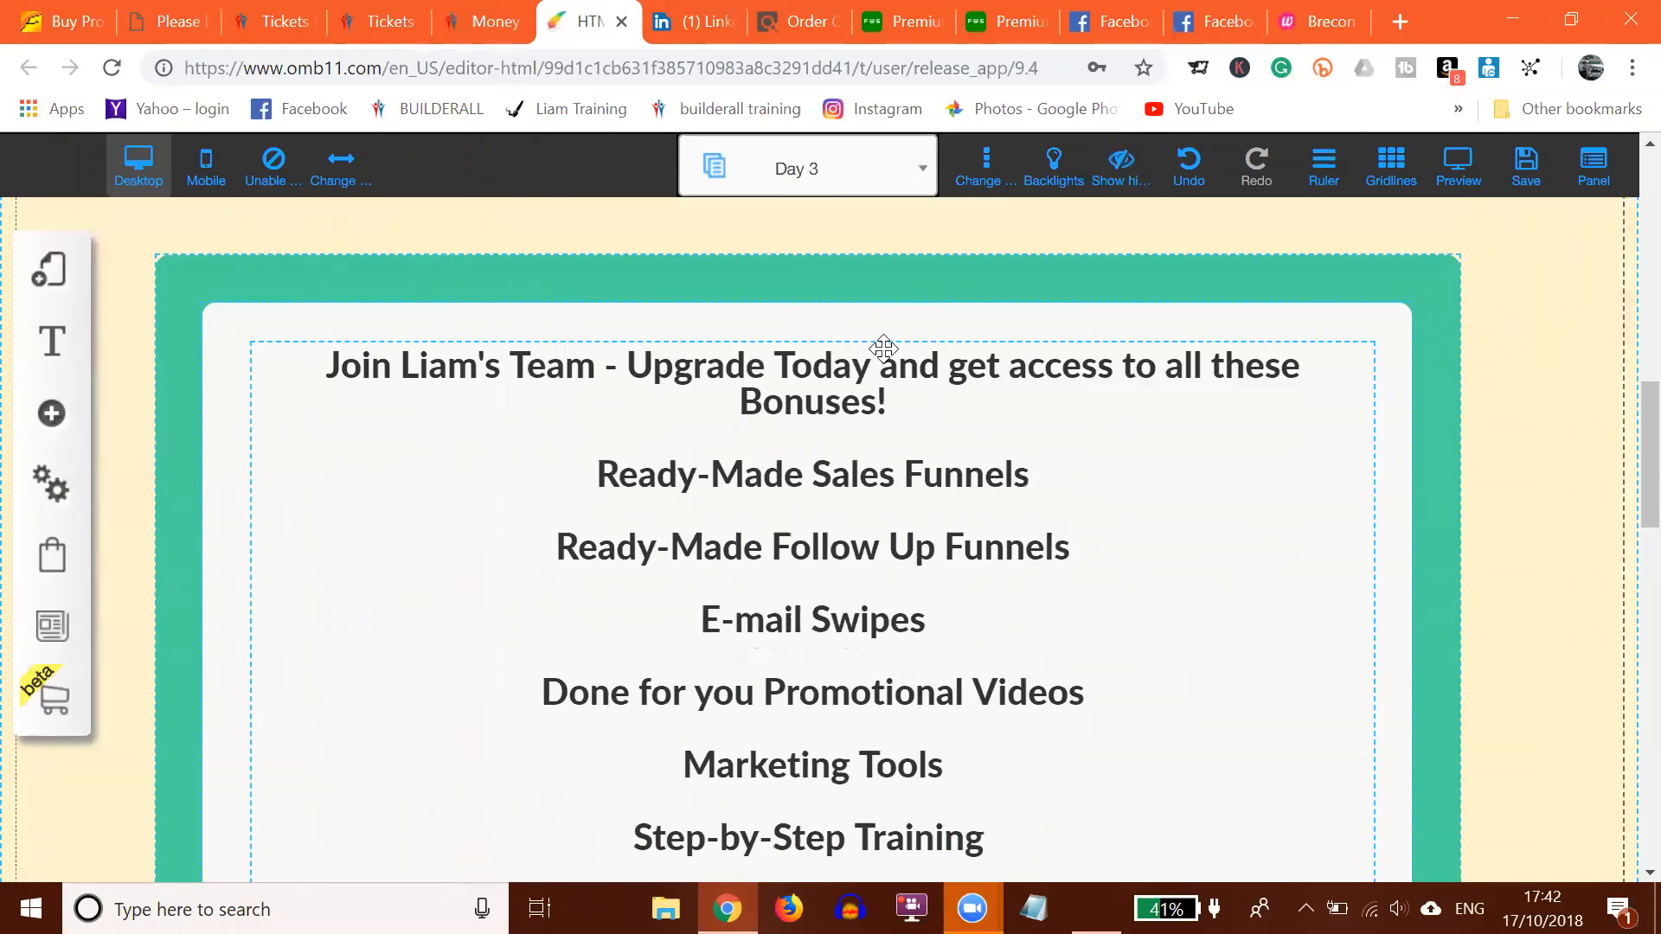
scroll(885, 350, up, 4)
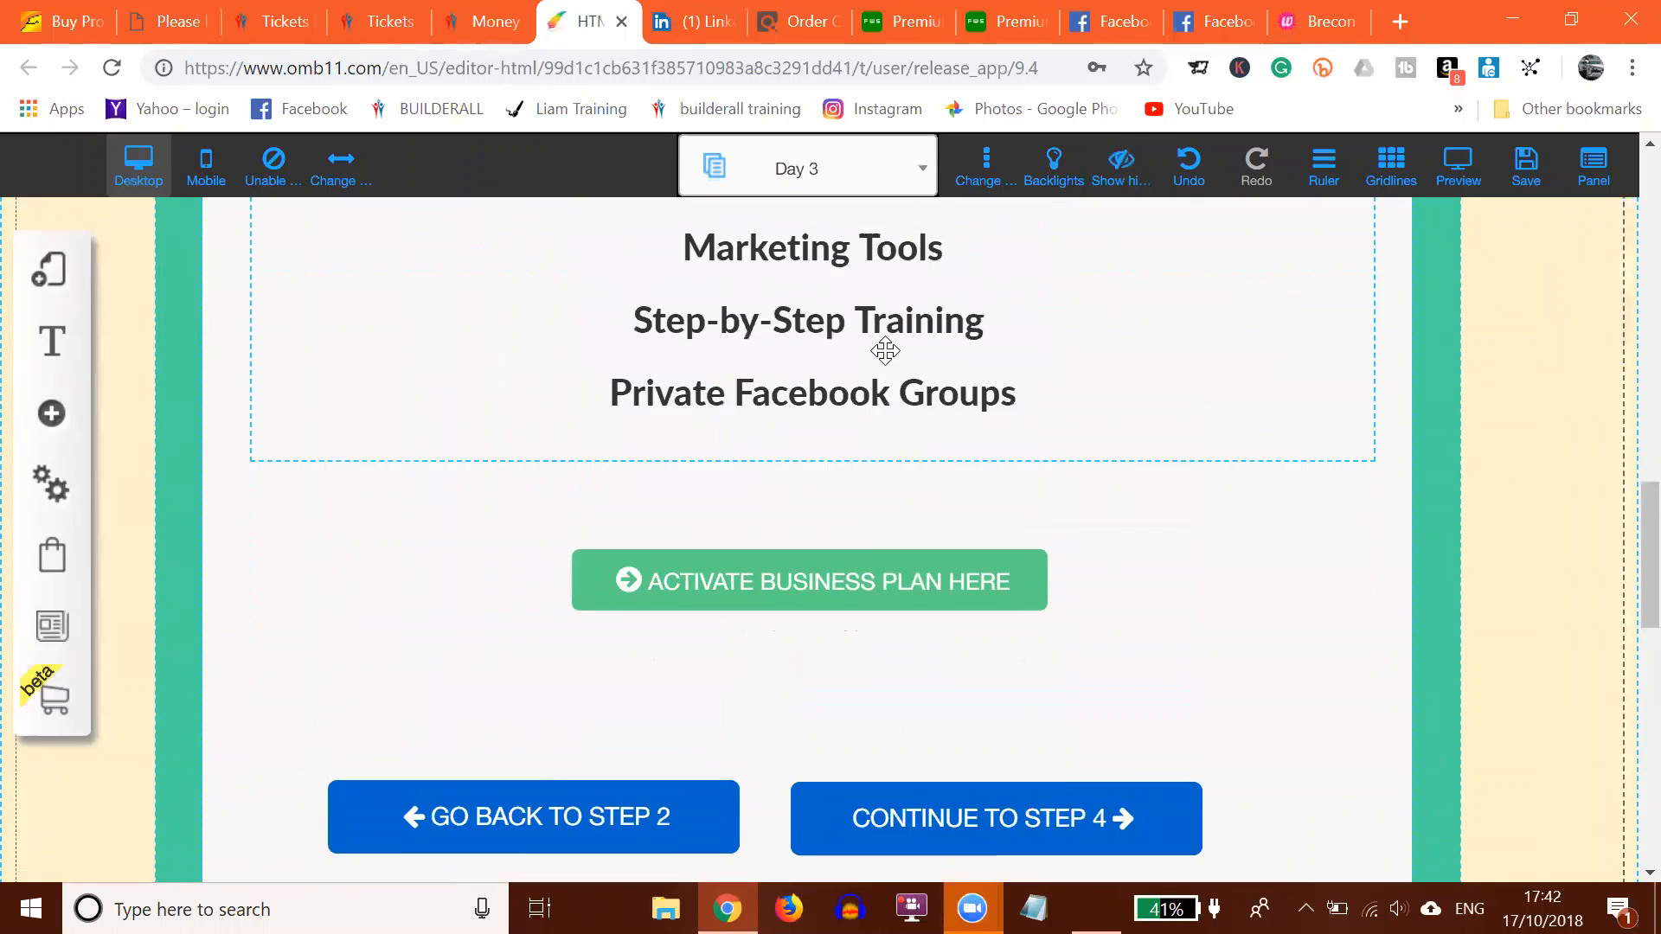
scroll(885, 350, up, 10)
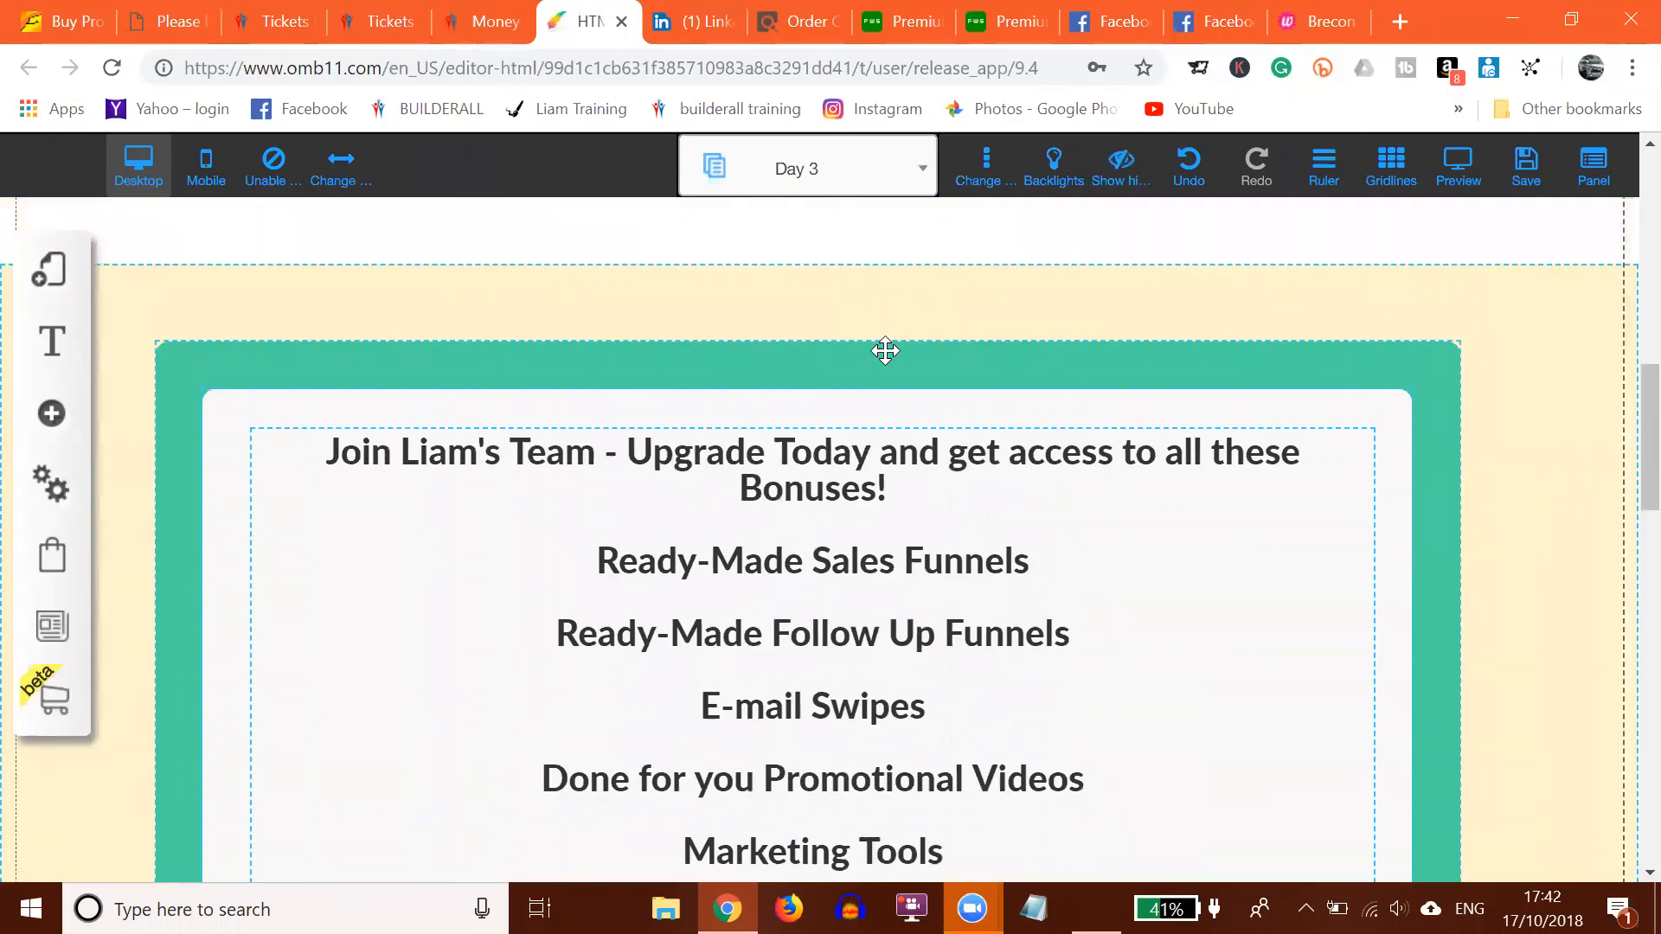
scroll(885, 350, up, 3)
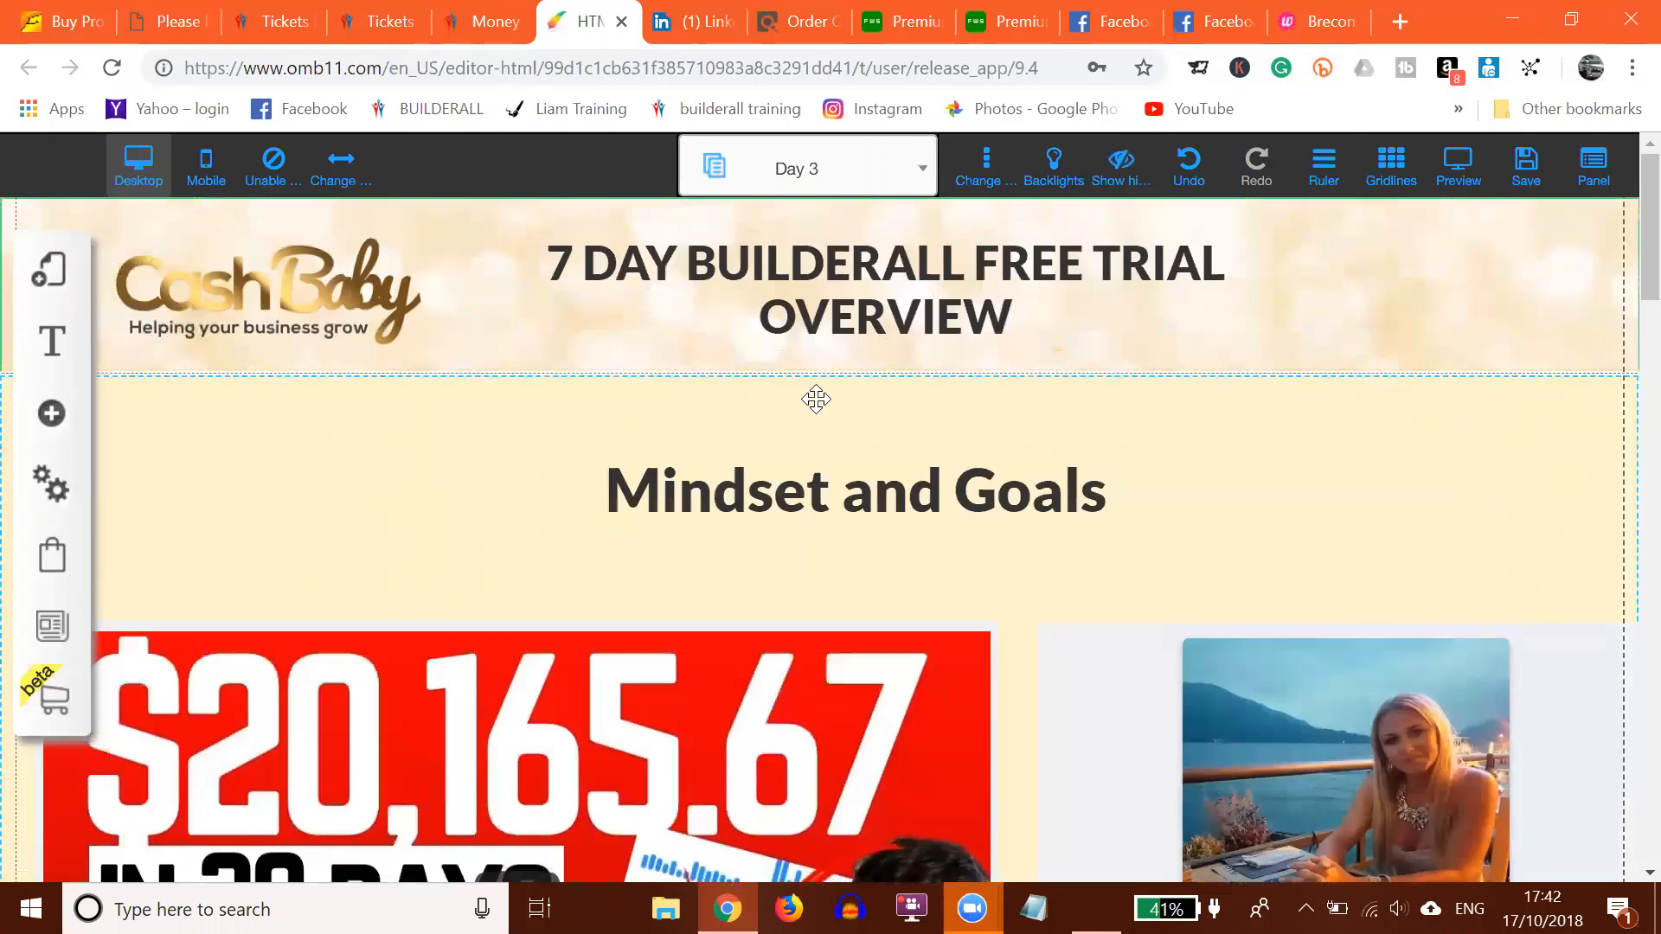
scroll(865, 385, down, 2)
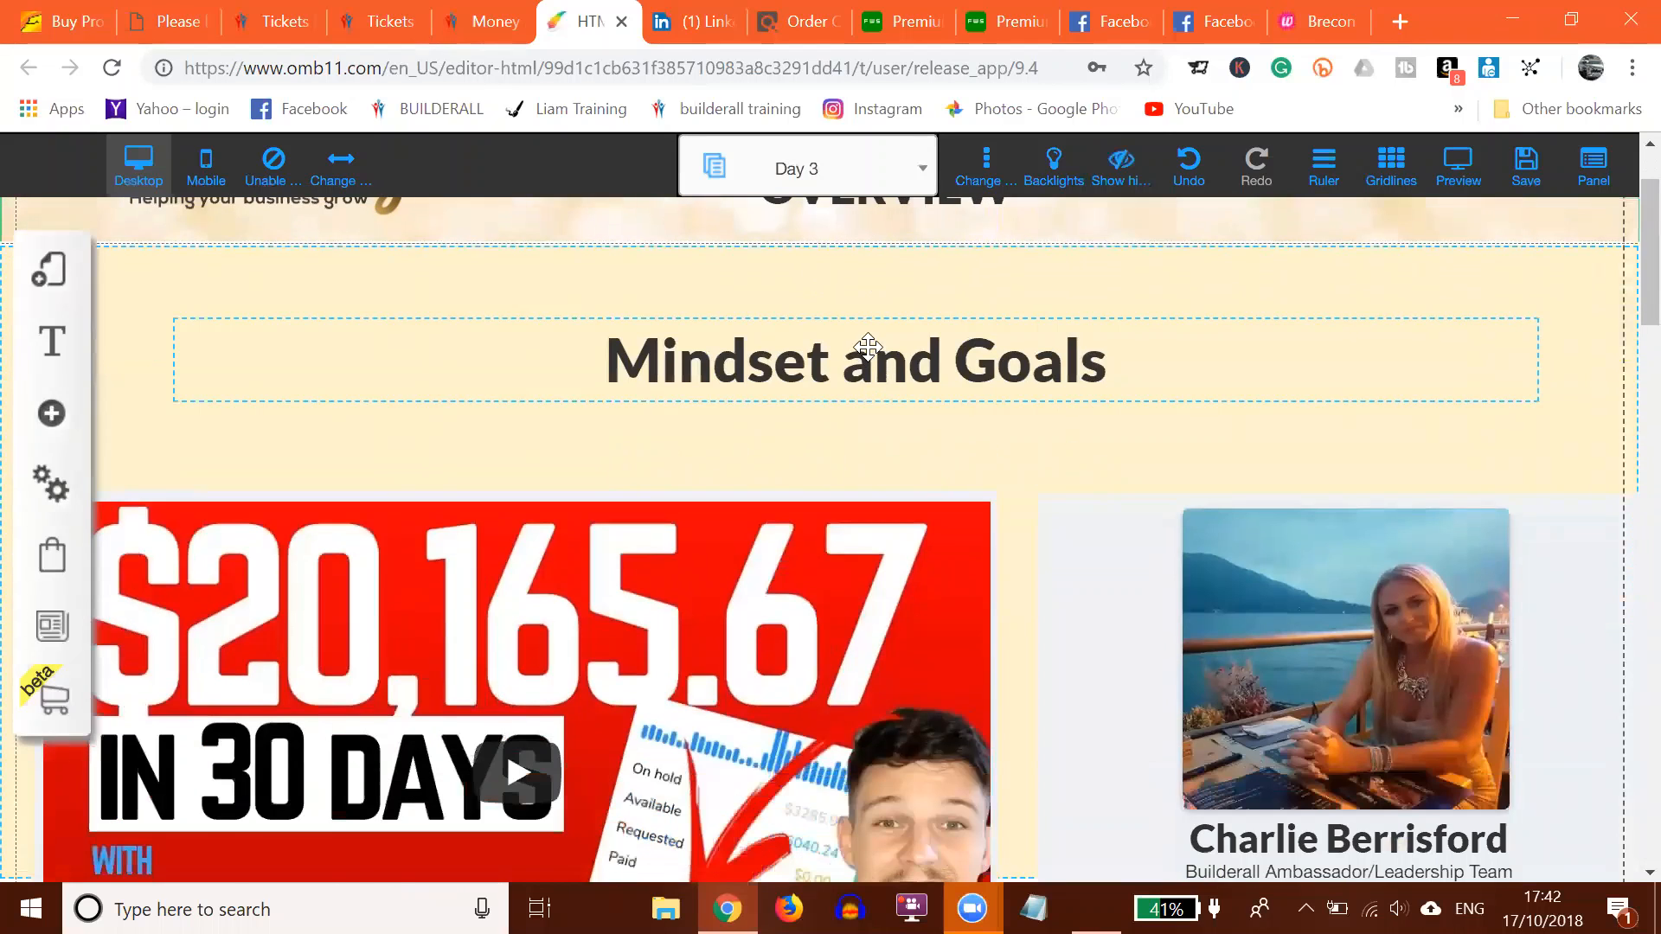
scroll(865, 355, up, 2)
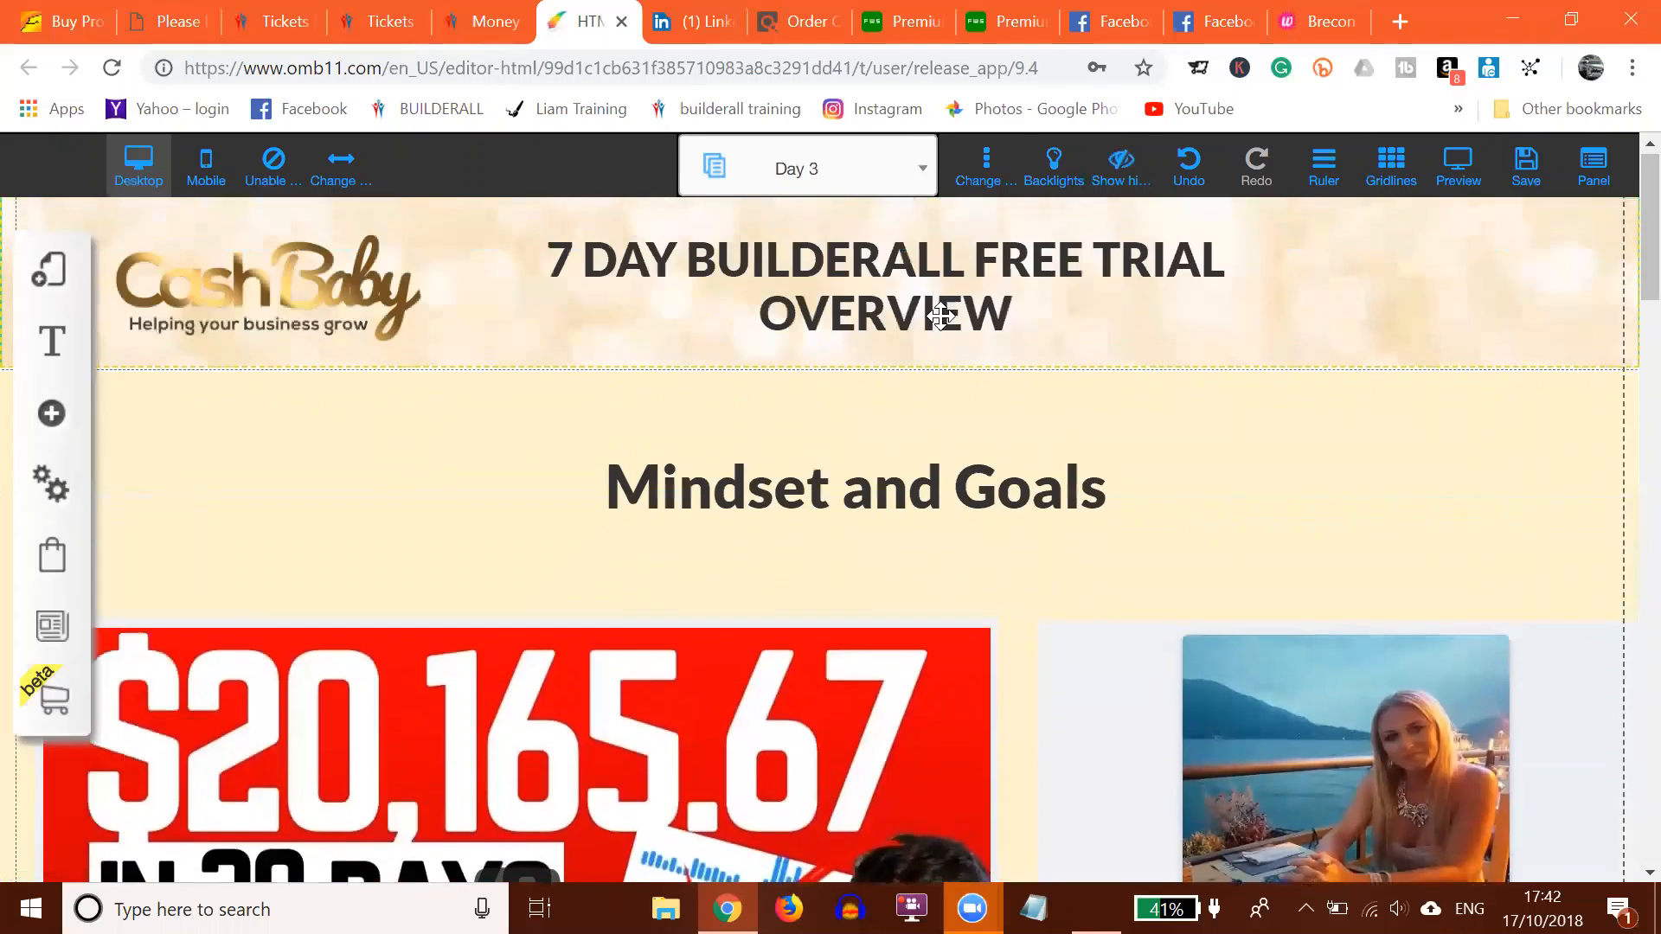
Step: Save the modified Day 2 page changes and dismiss the saved confirmation
click(800, 173)
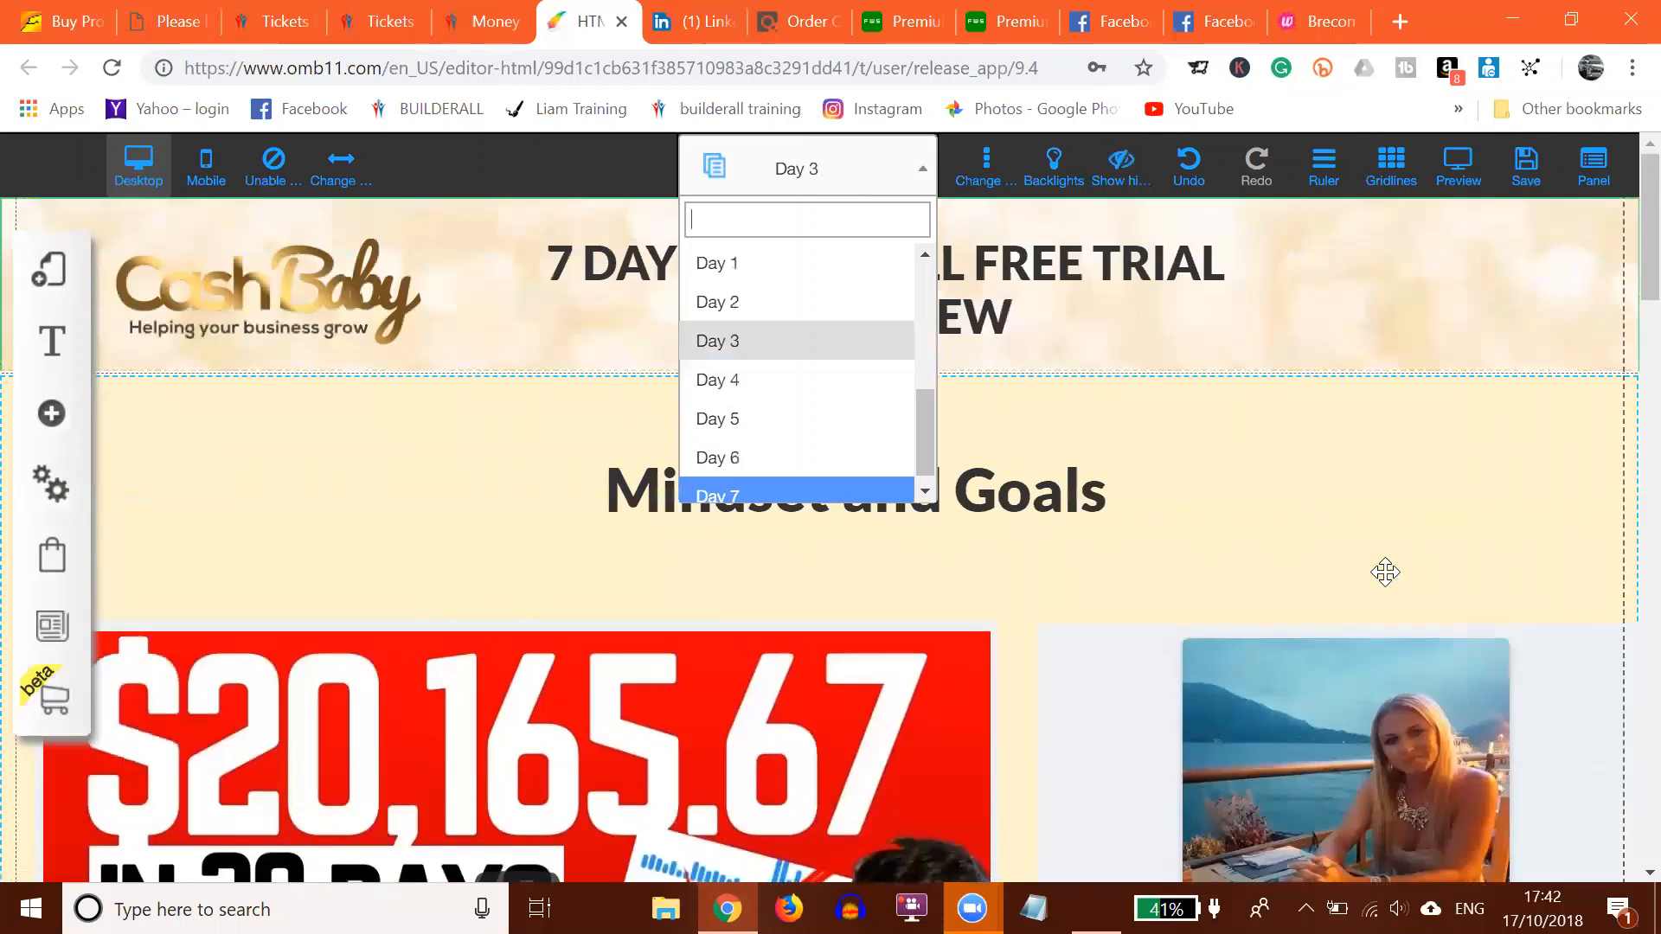
click(925, 171)
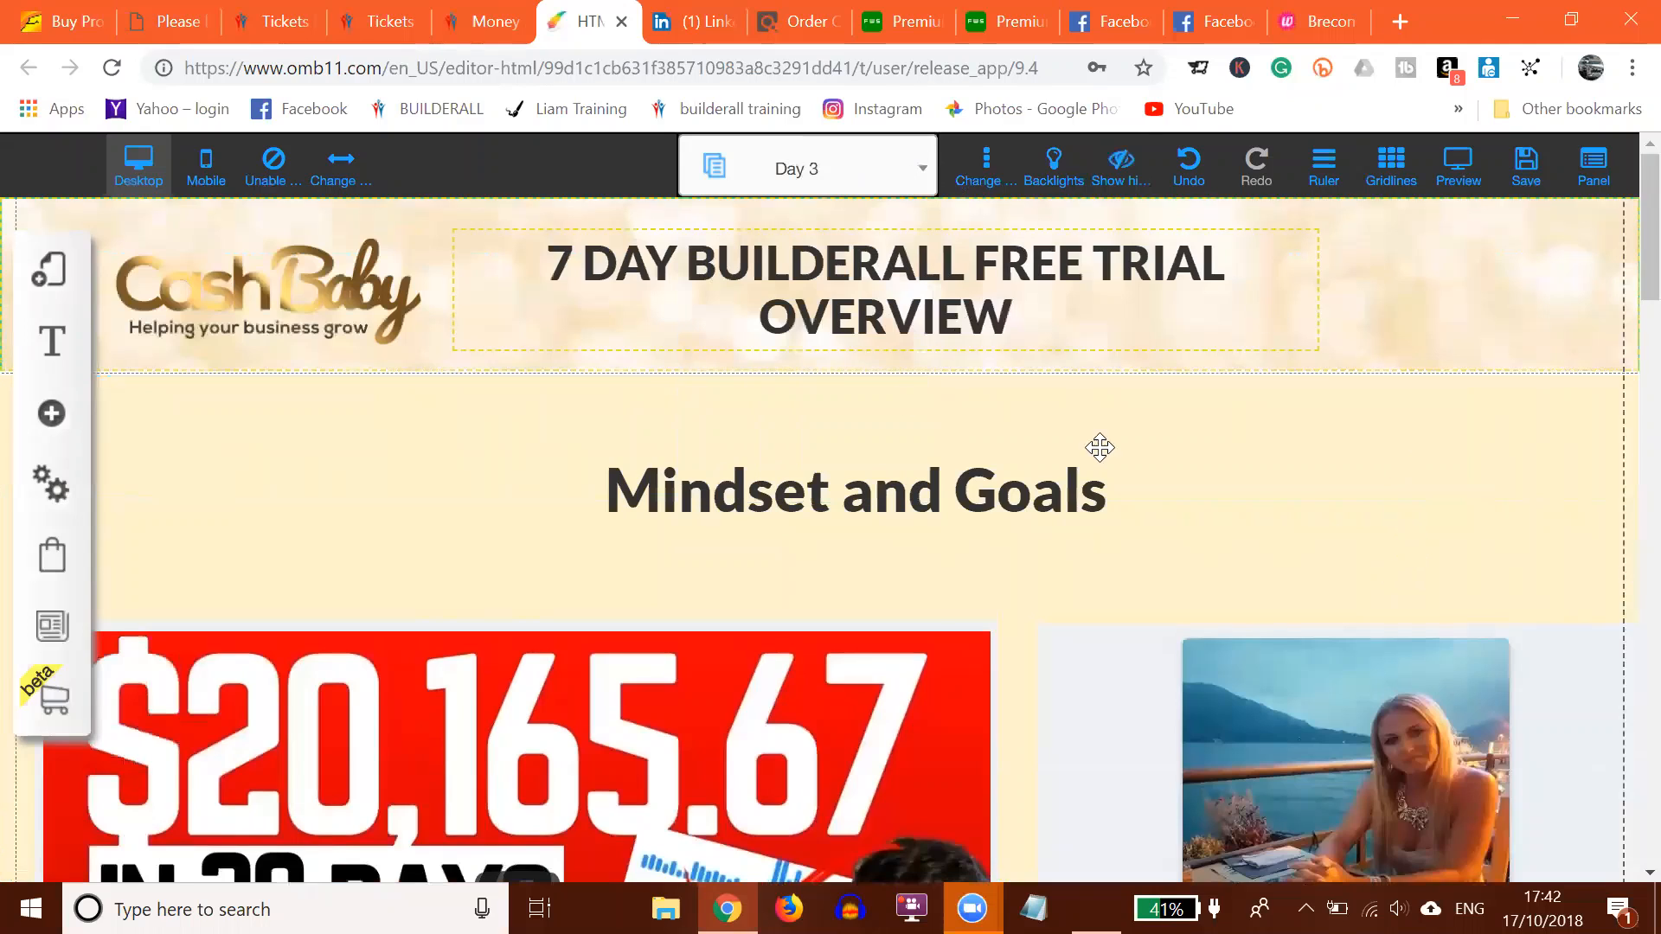
click(1526, 177)
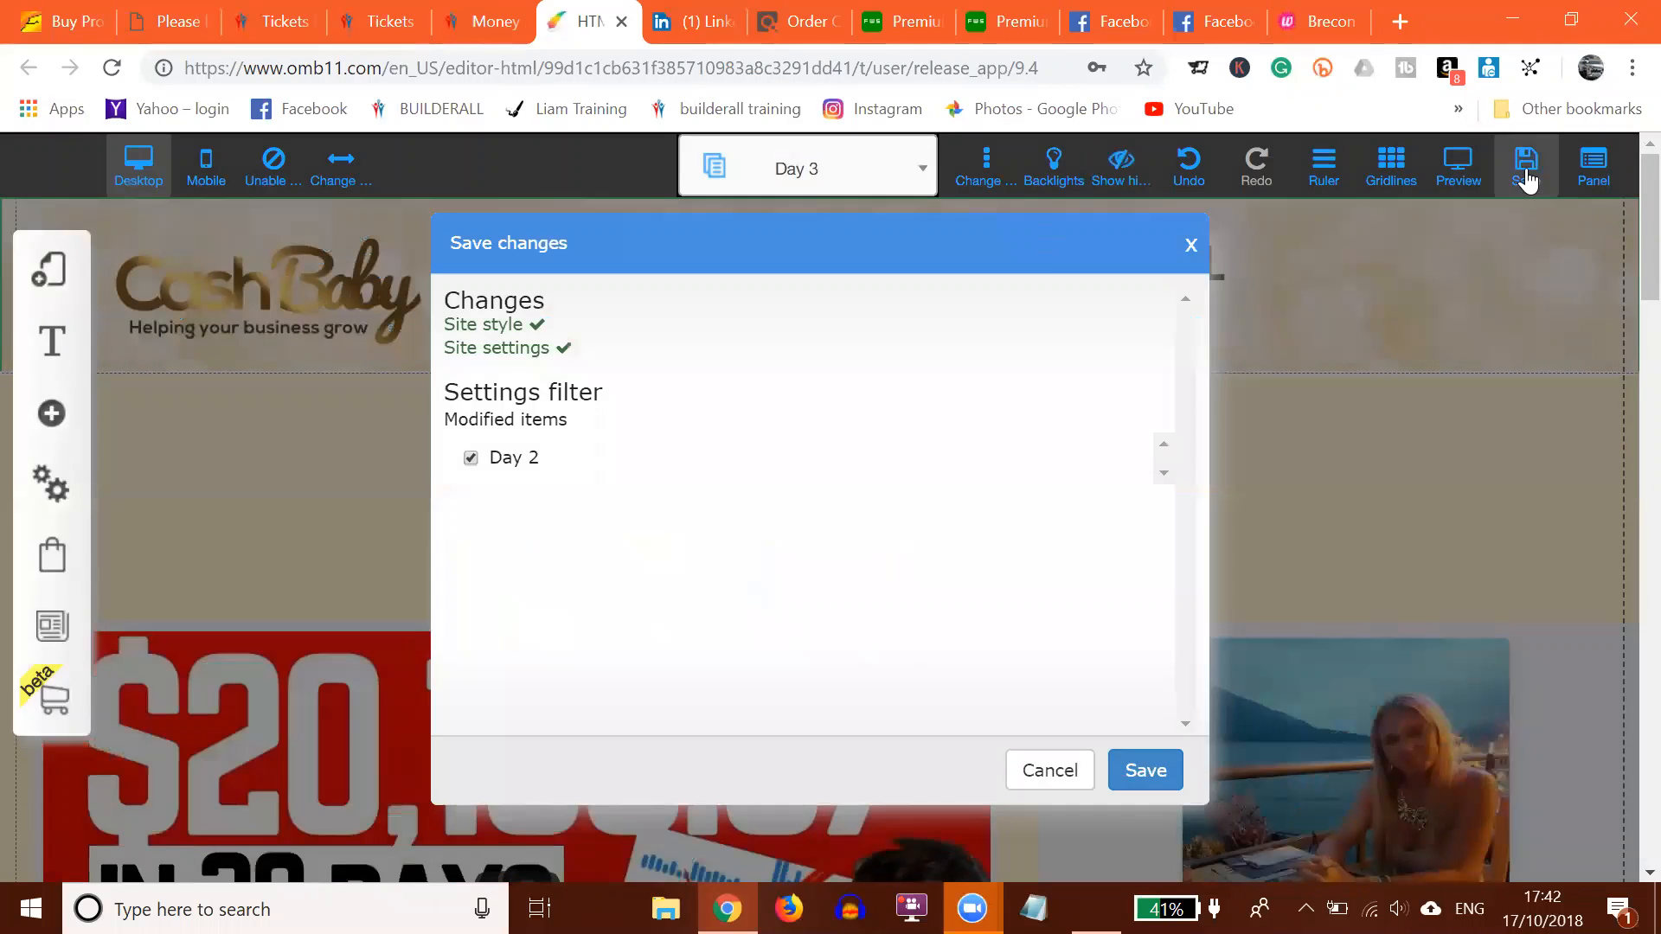
click(1146, 771)
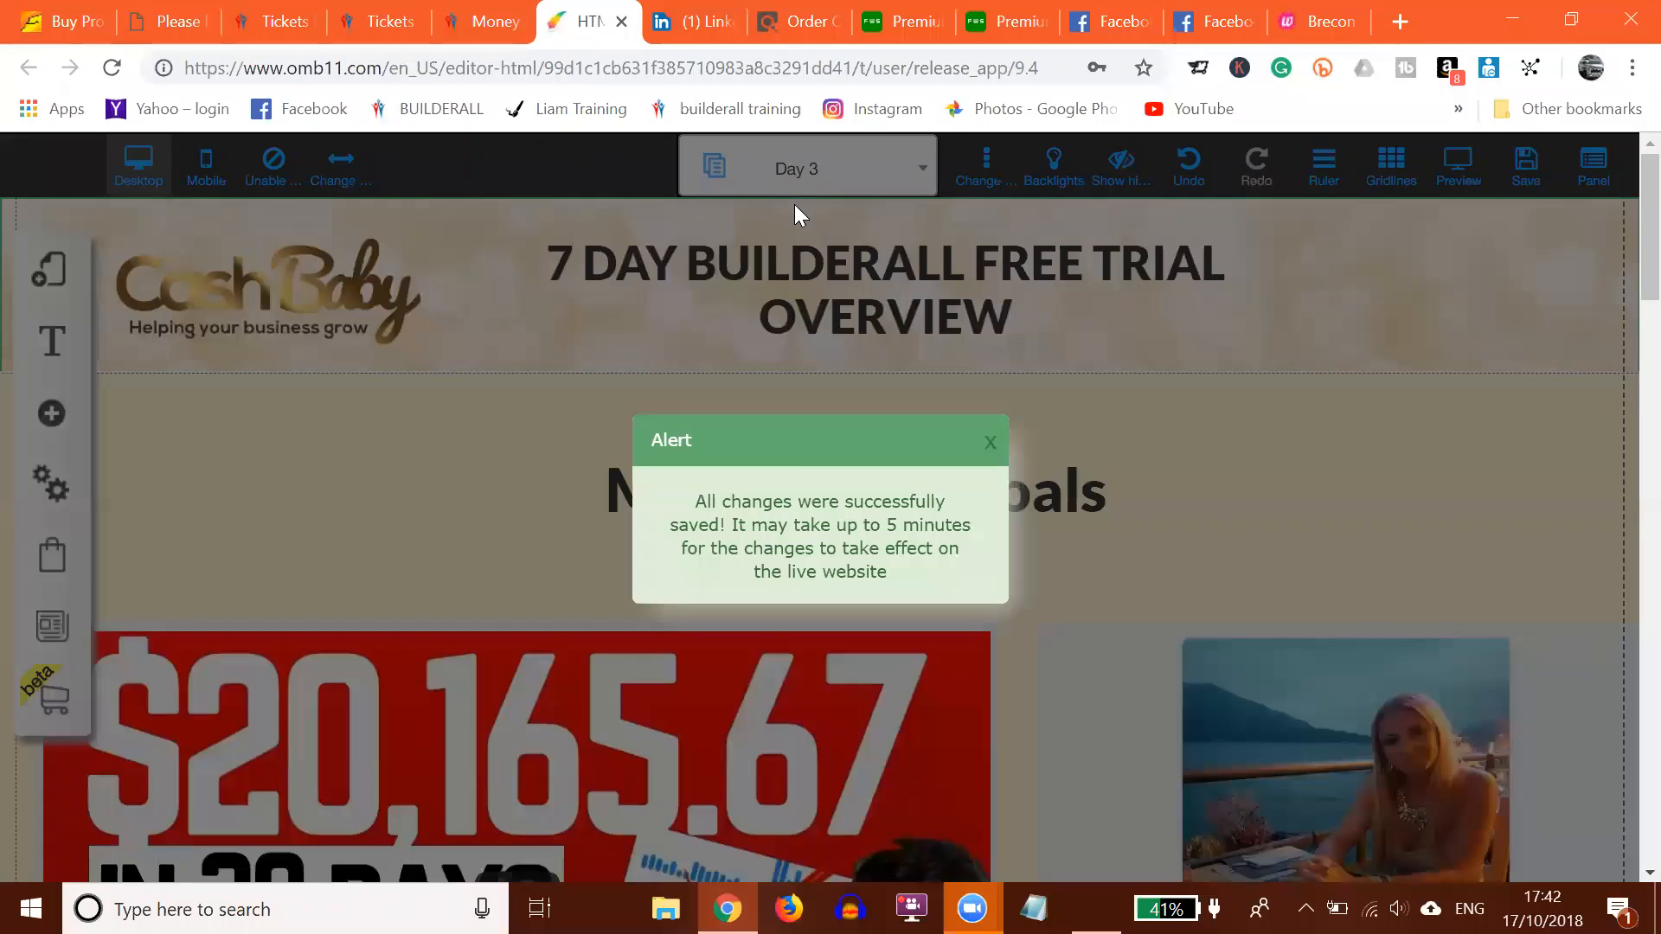
click(992, 446)
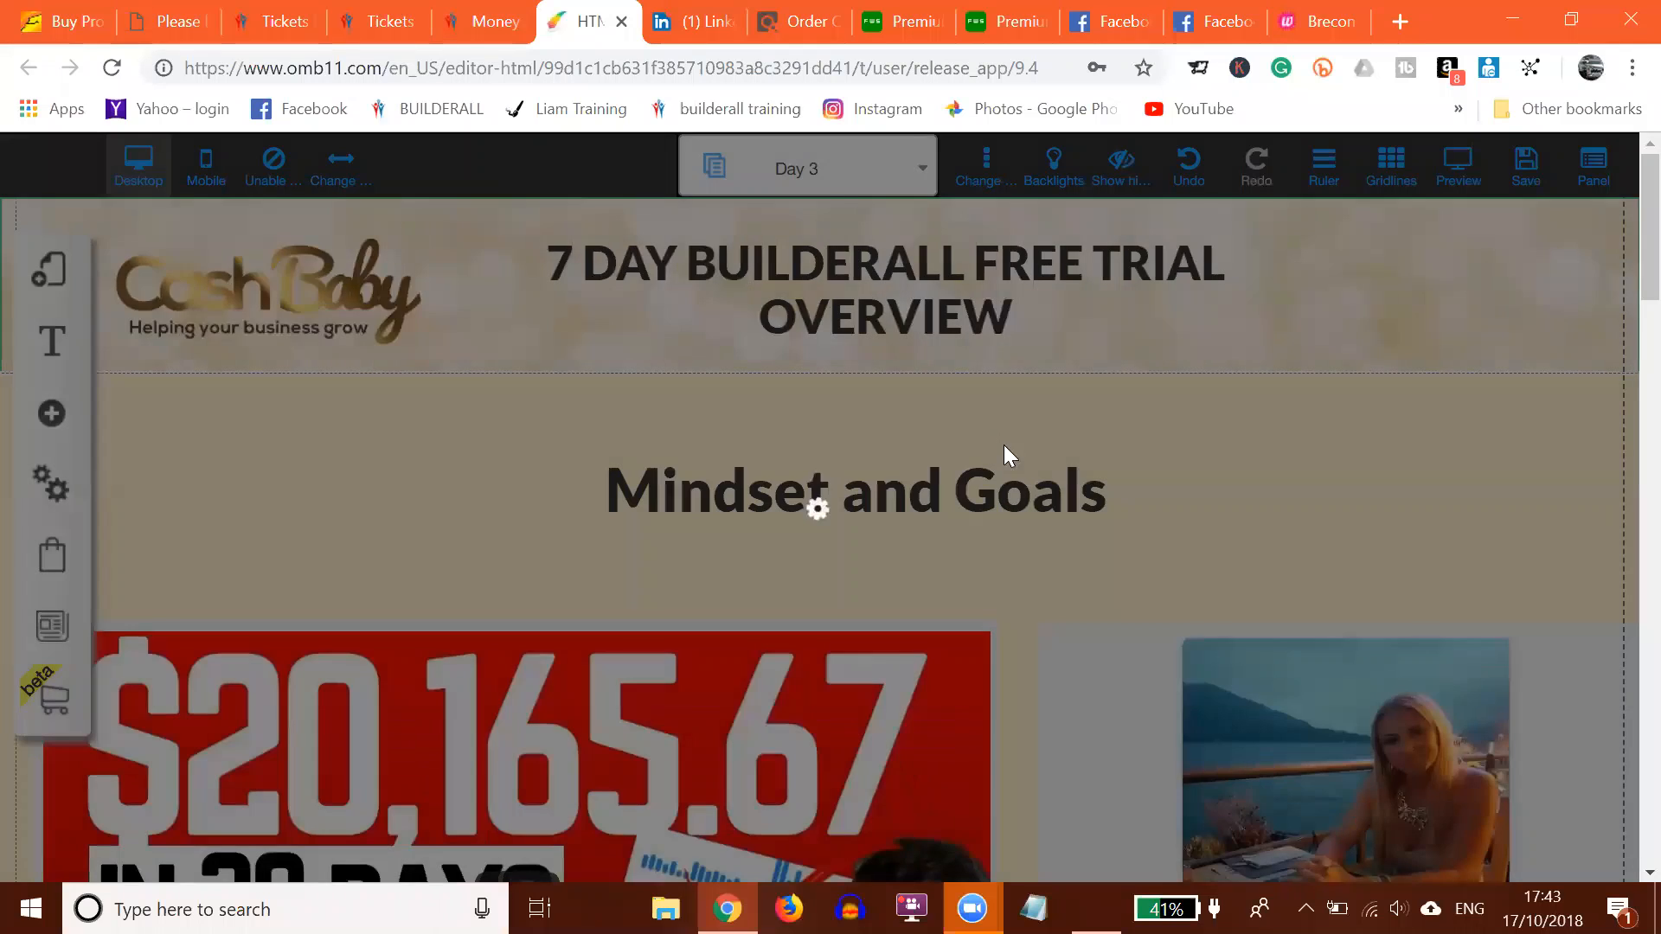
Step: From the Money Making Funnels tab, go to Builders > Drag and Drop Pixel Perfect > My Sites
click(485, 20)
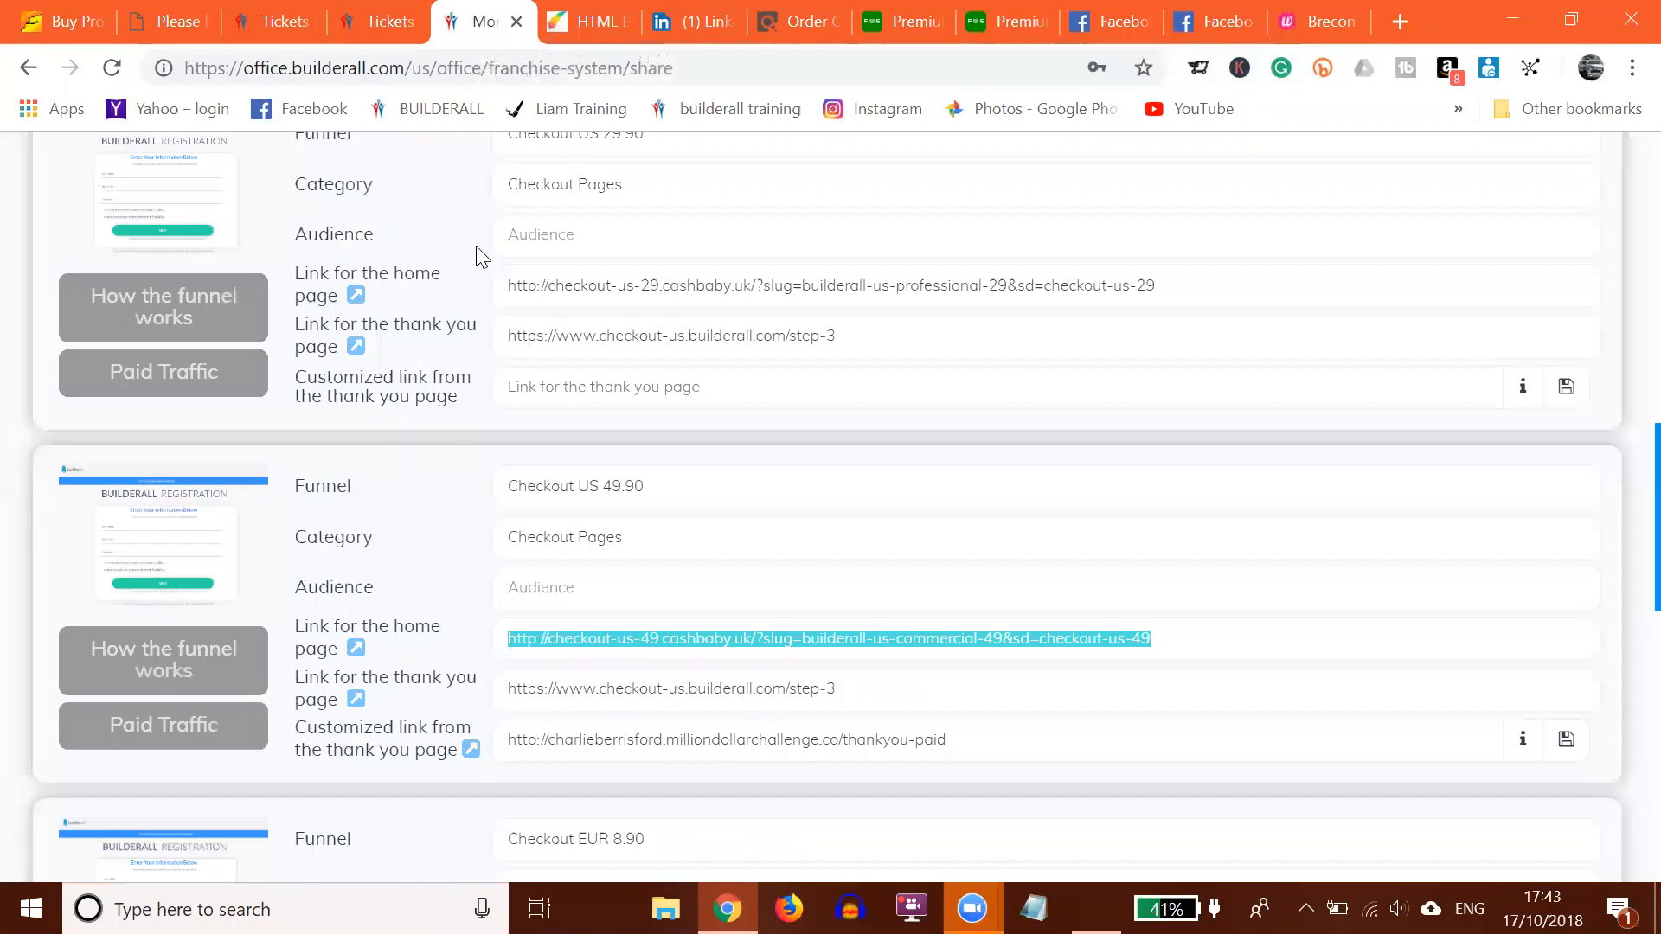
scroll(91, 265, up, 15)
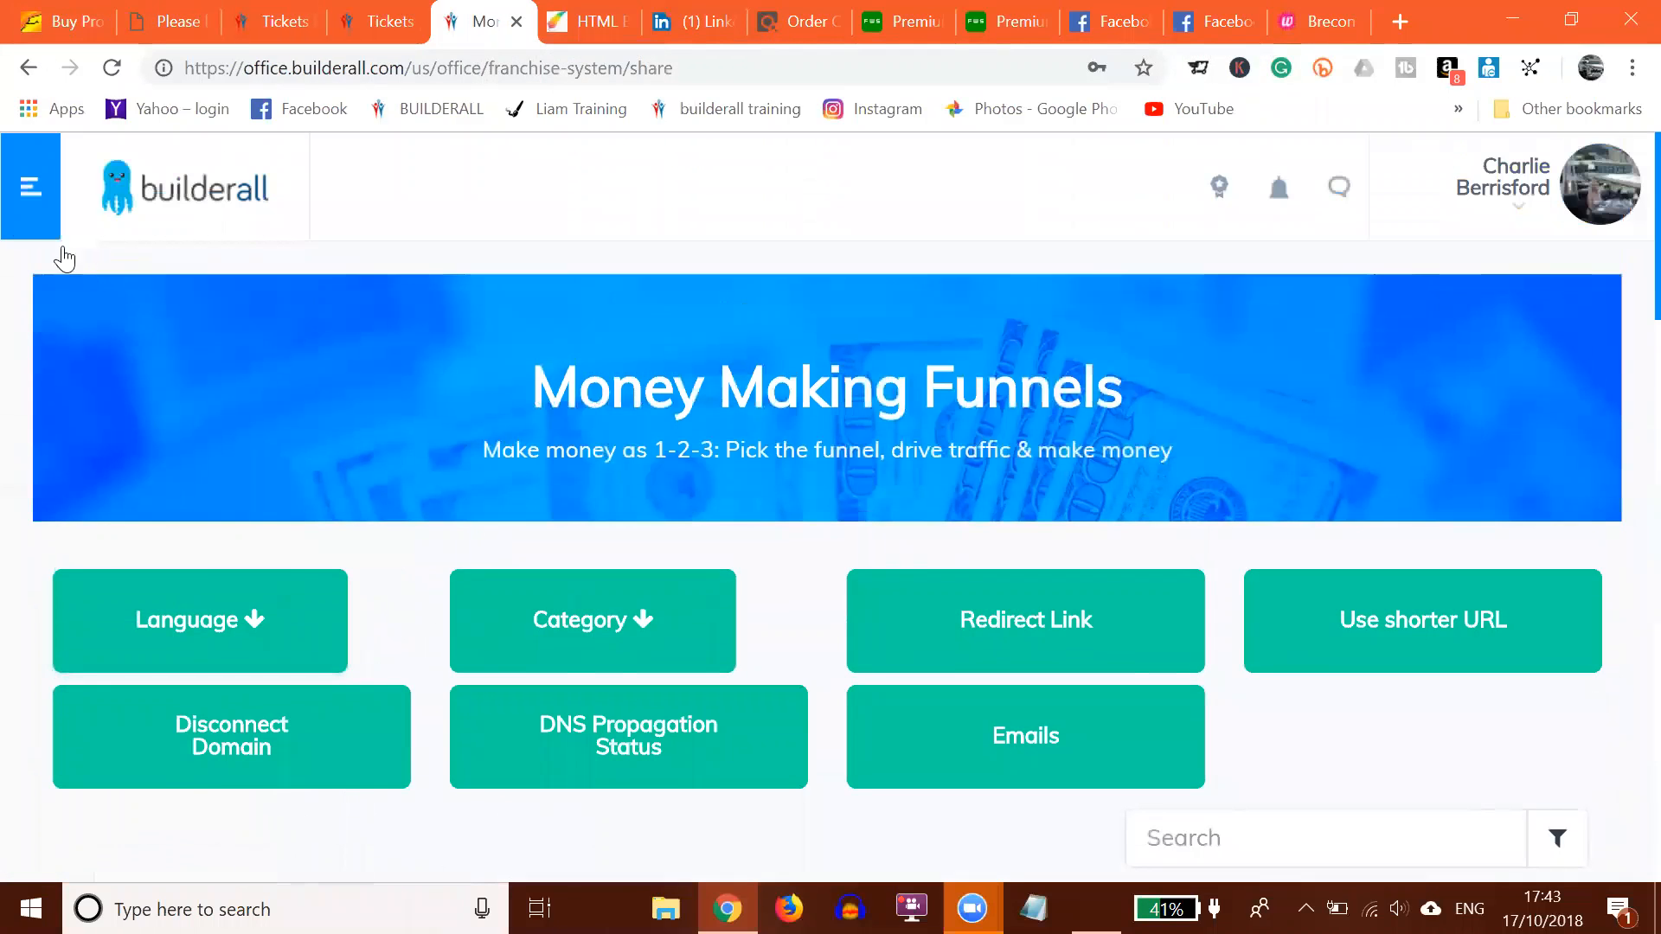
click(24, 187)
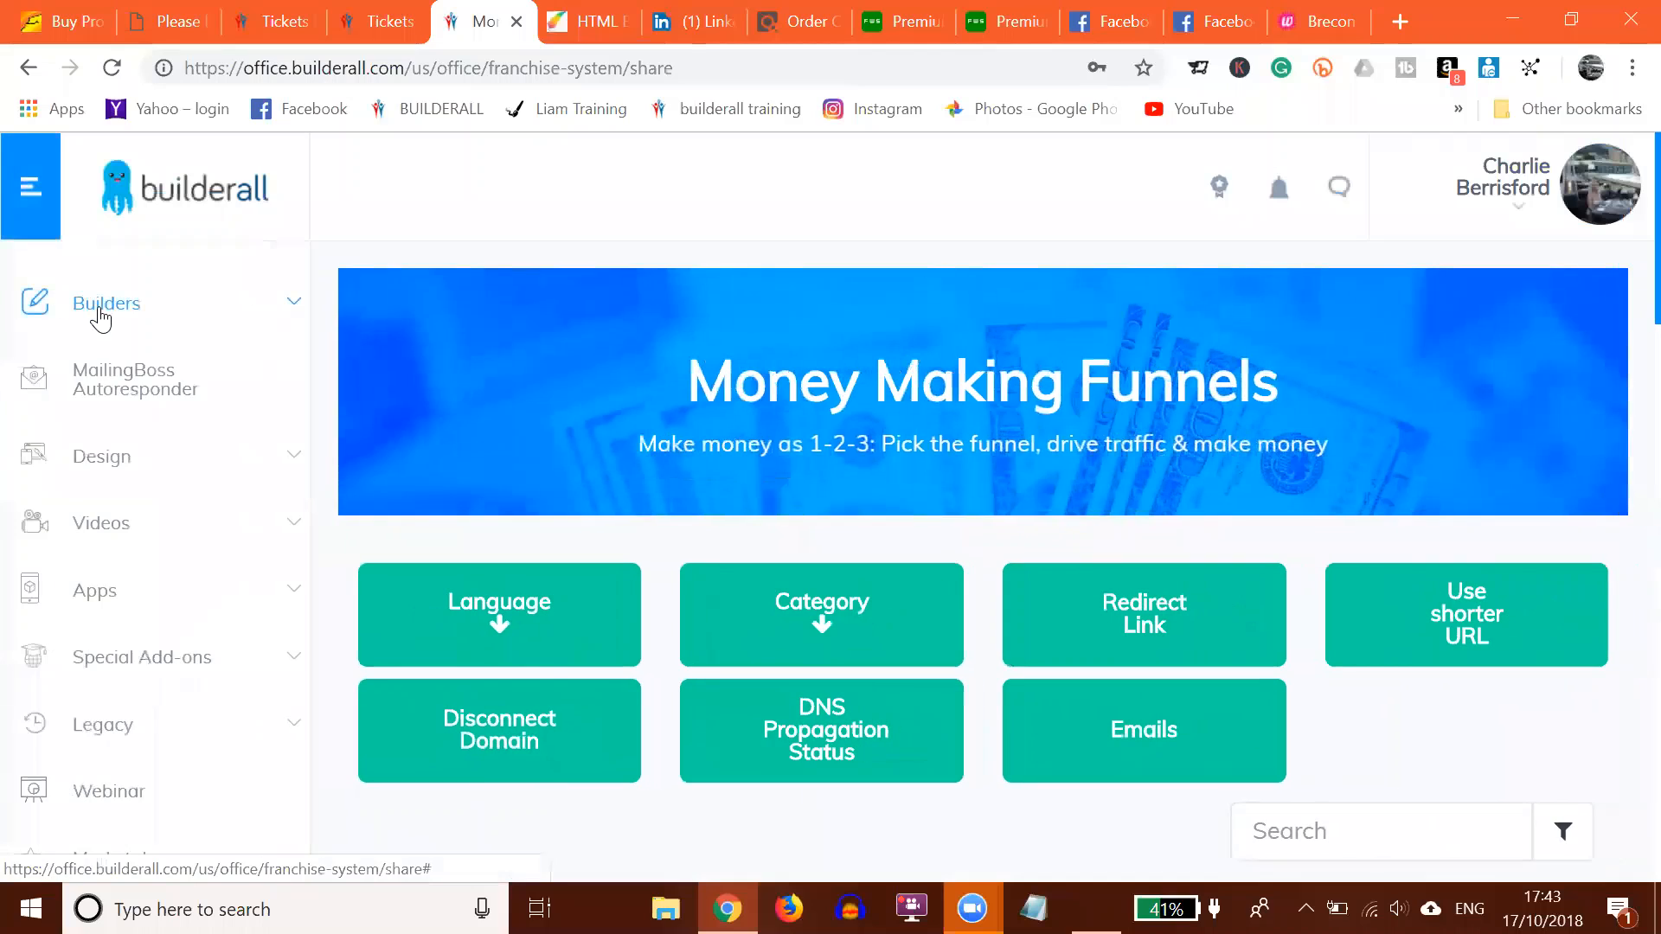
click(99, 316)
click(105, 398)
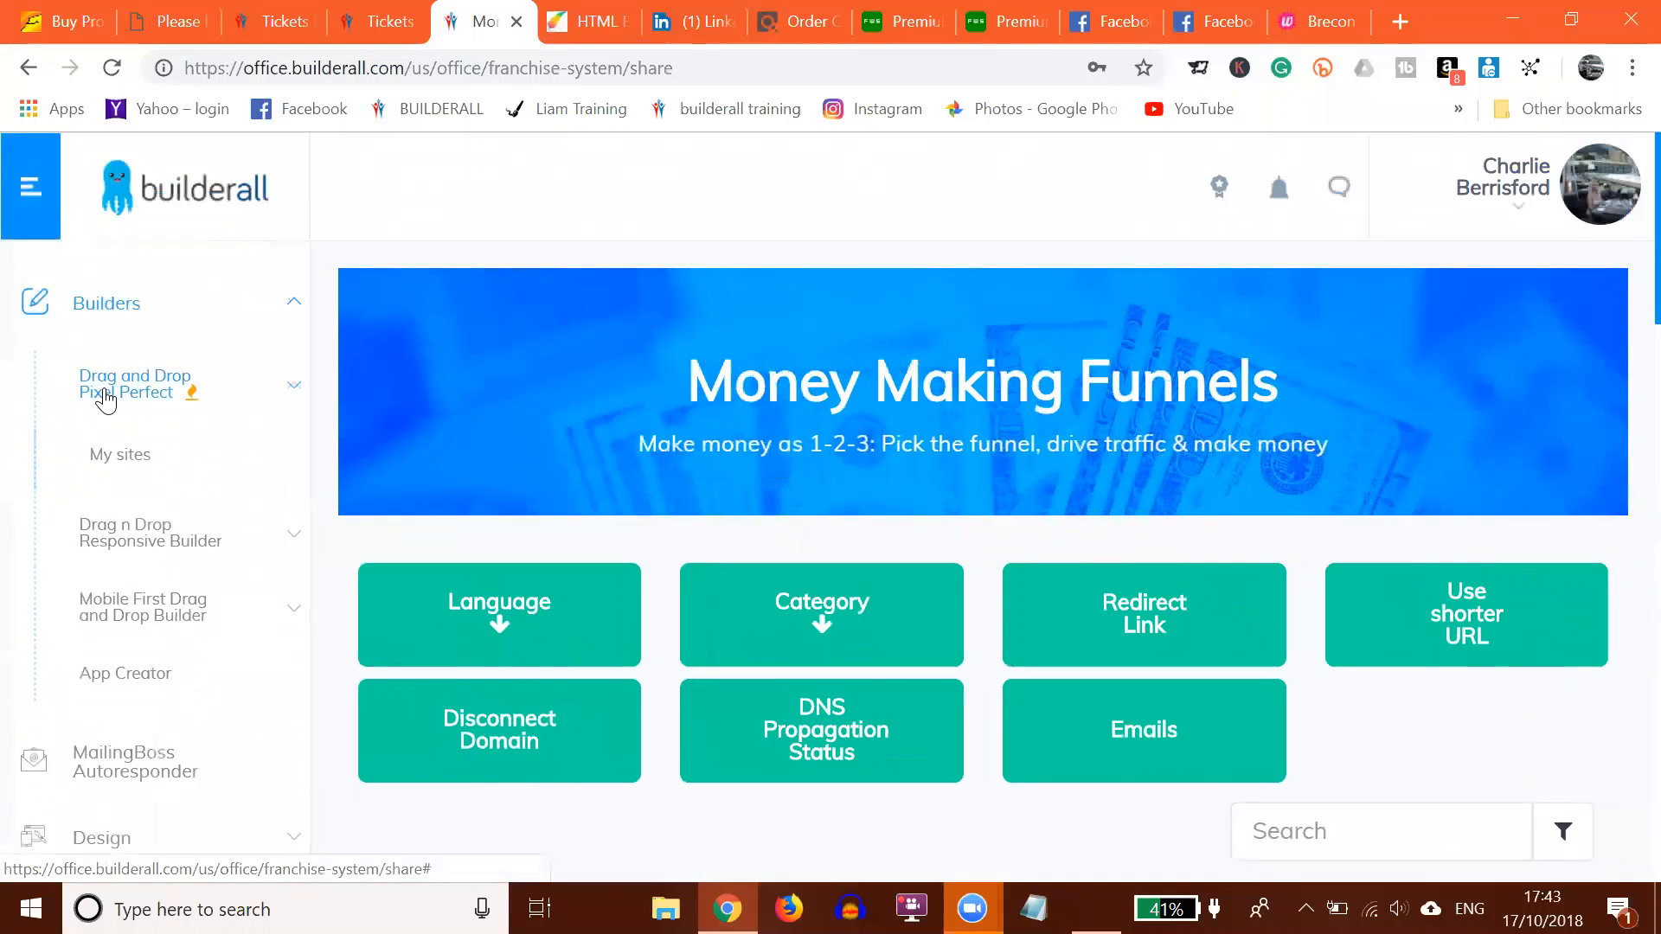
click(121, 472)
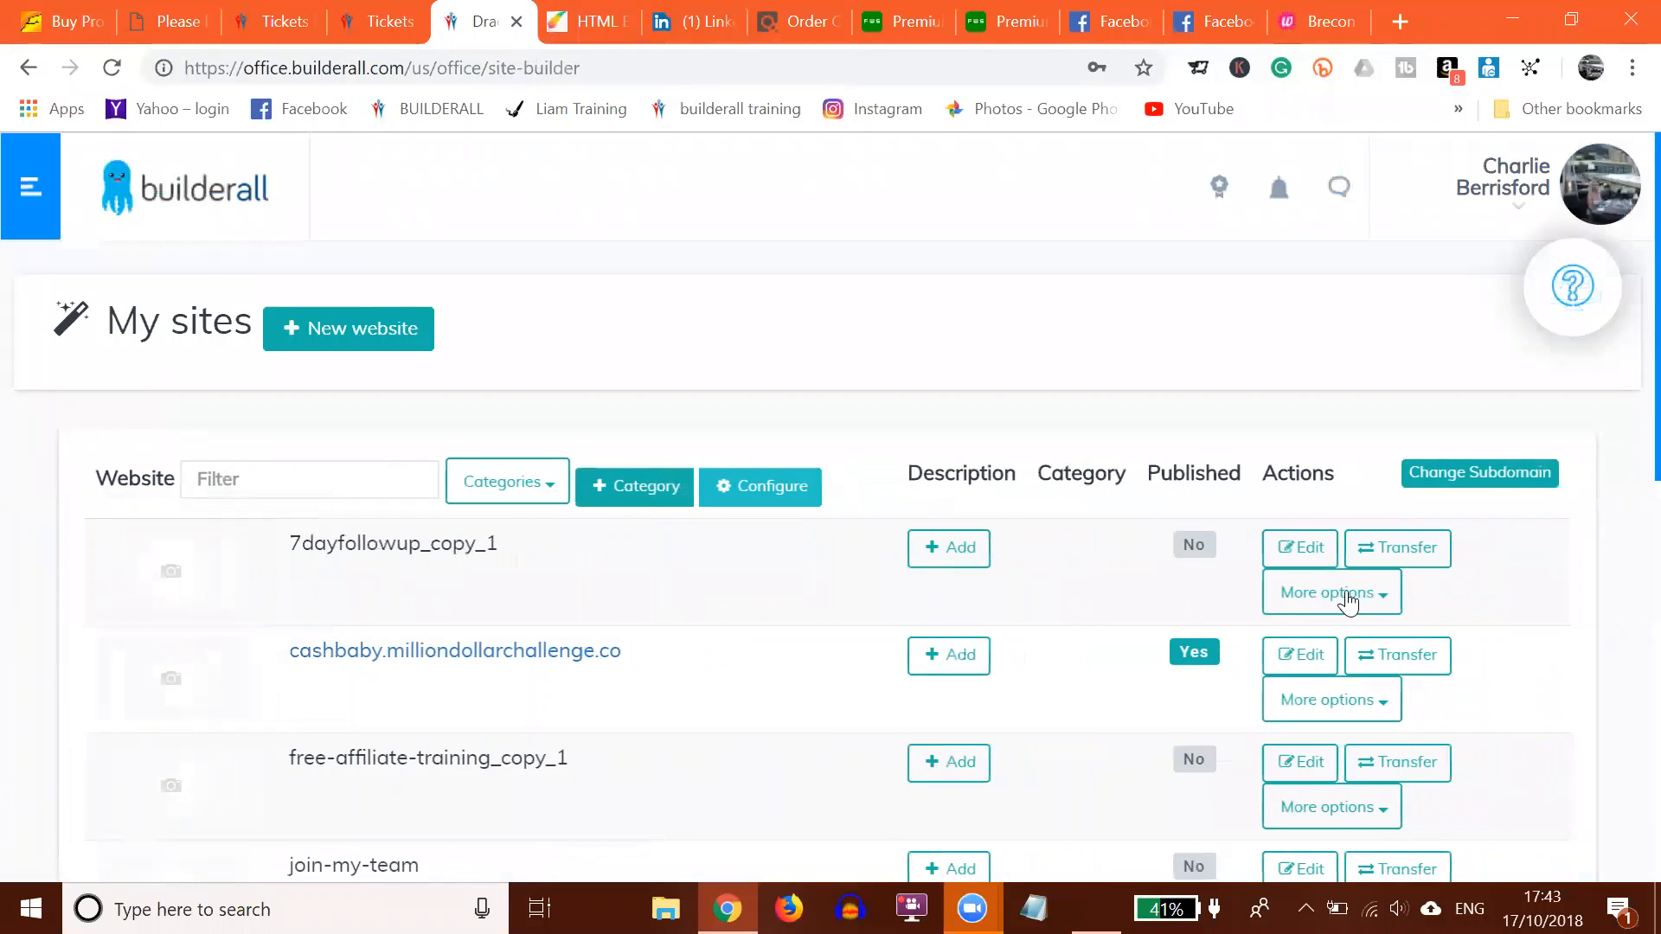
Step: Open the live 7dayfollowup site from the My sites list to view its Congratulations page
click(1347, 595)
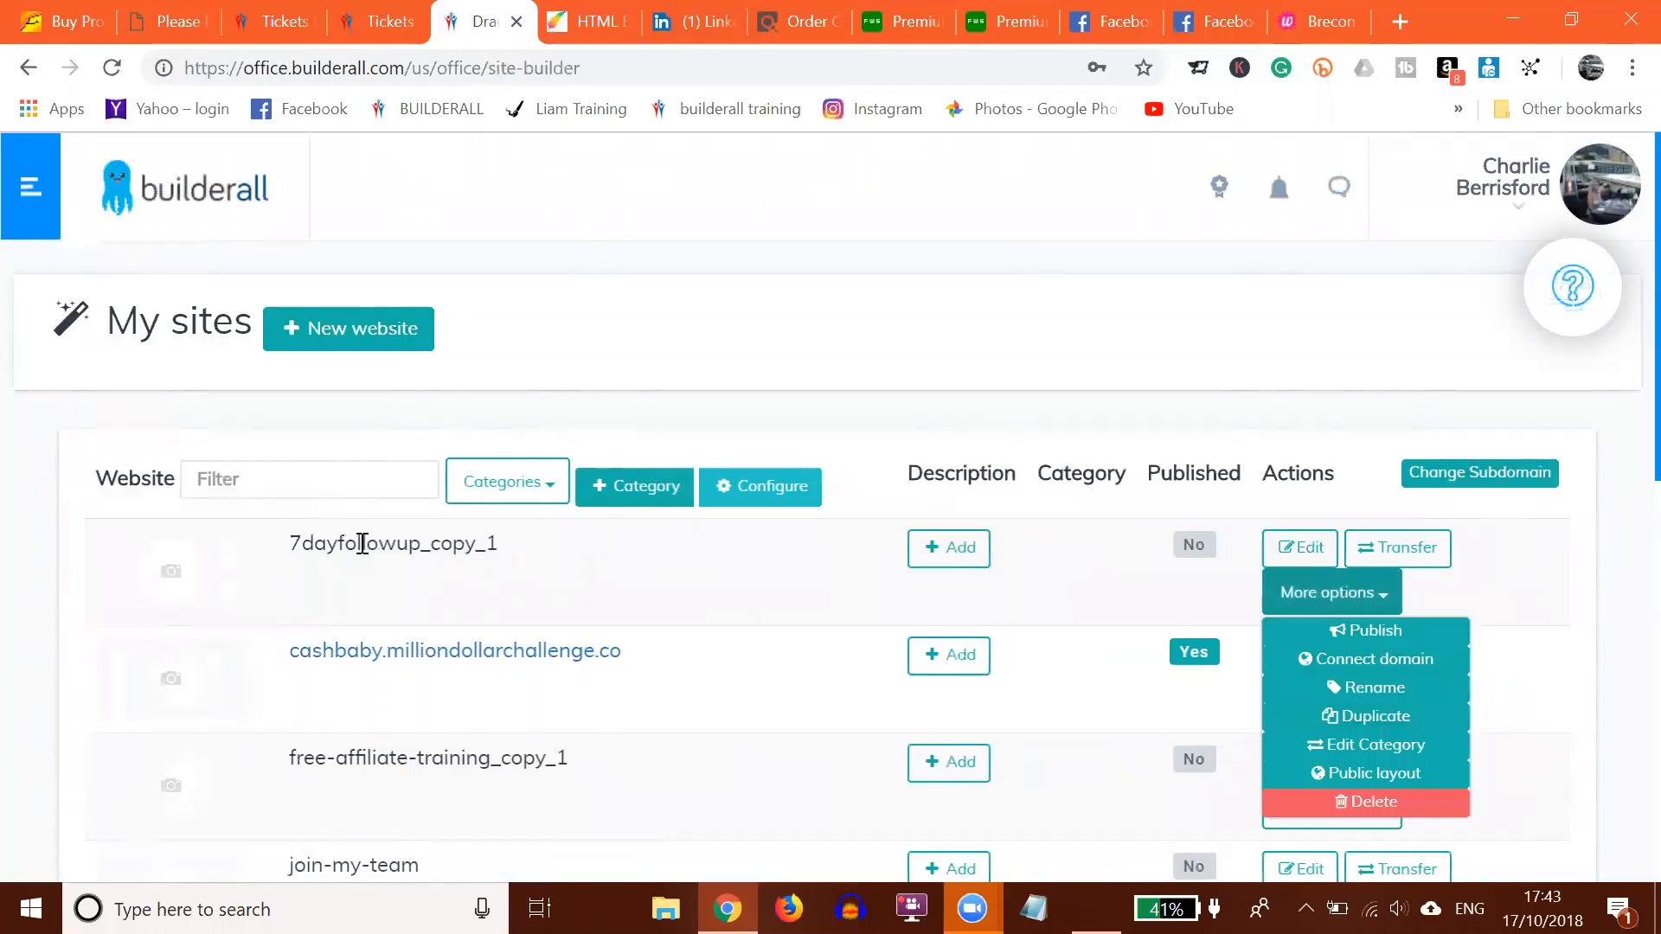
scroll(402, 506, down, 6)
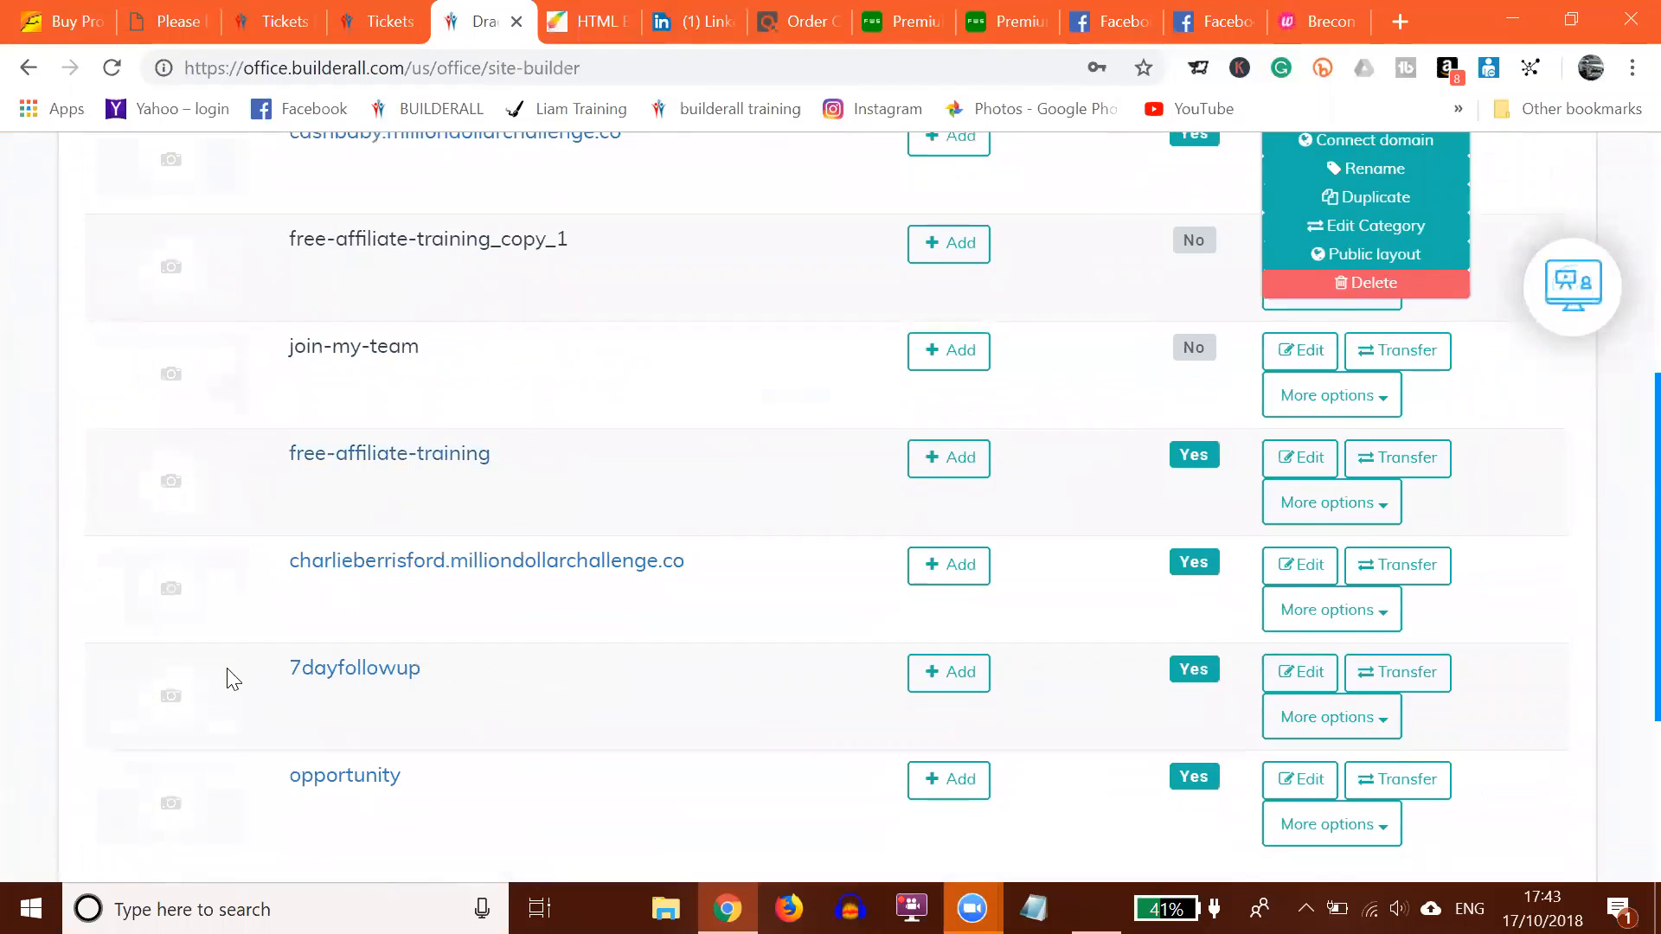
click(337, 679)
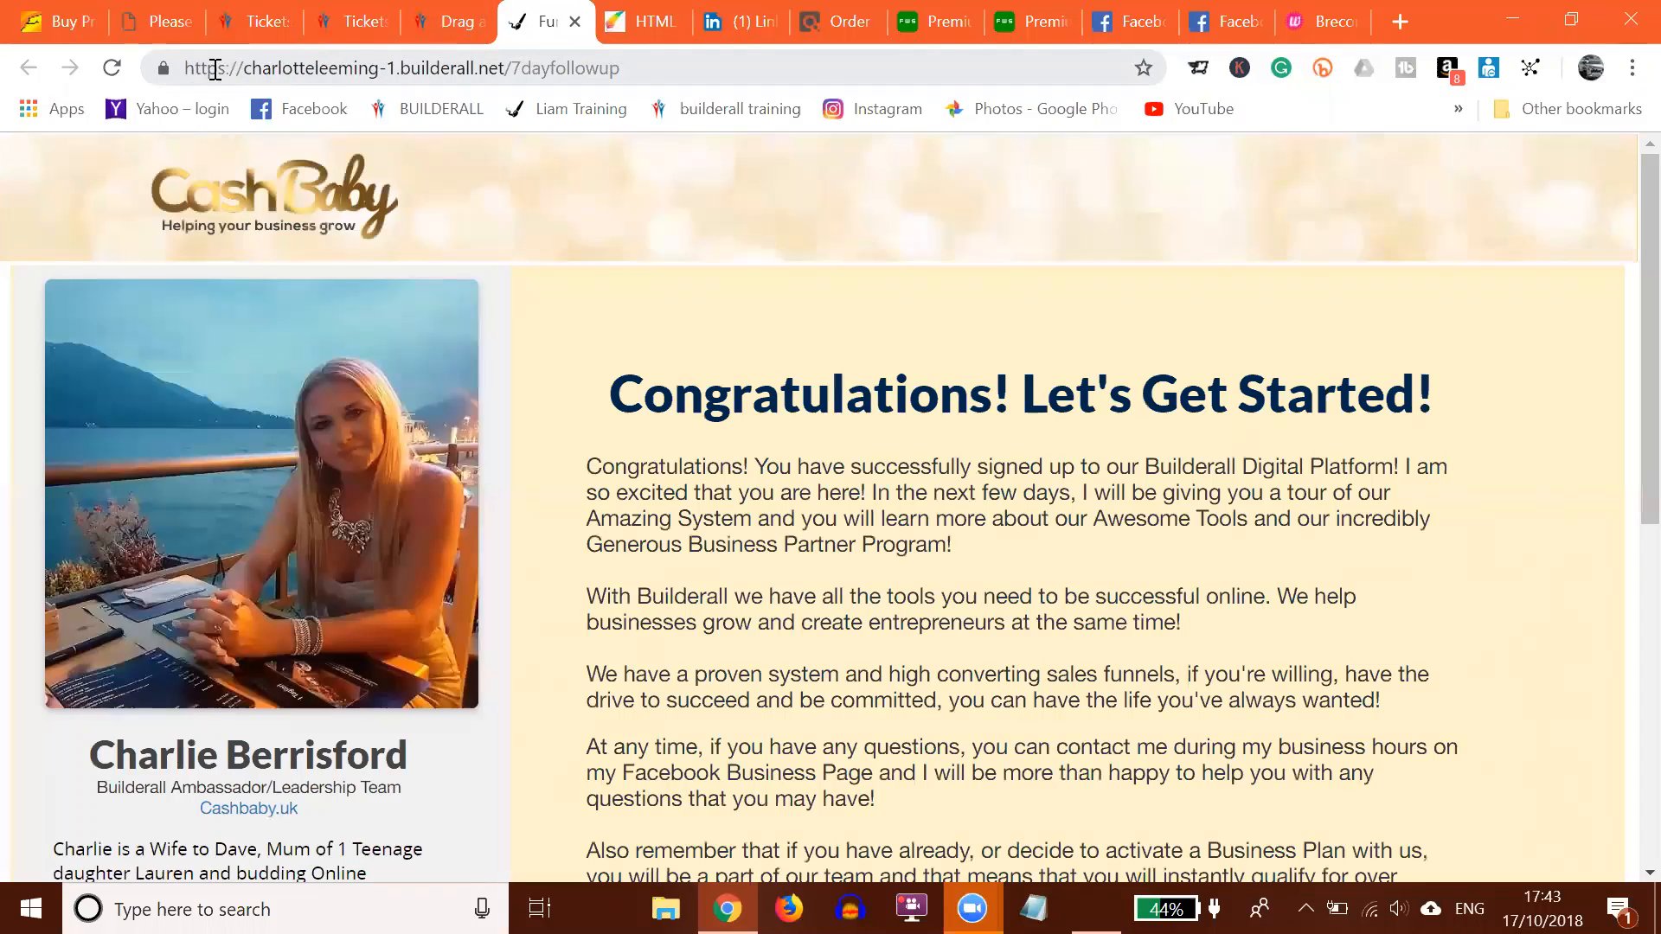
drag(634, 66, 147, 86)
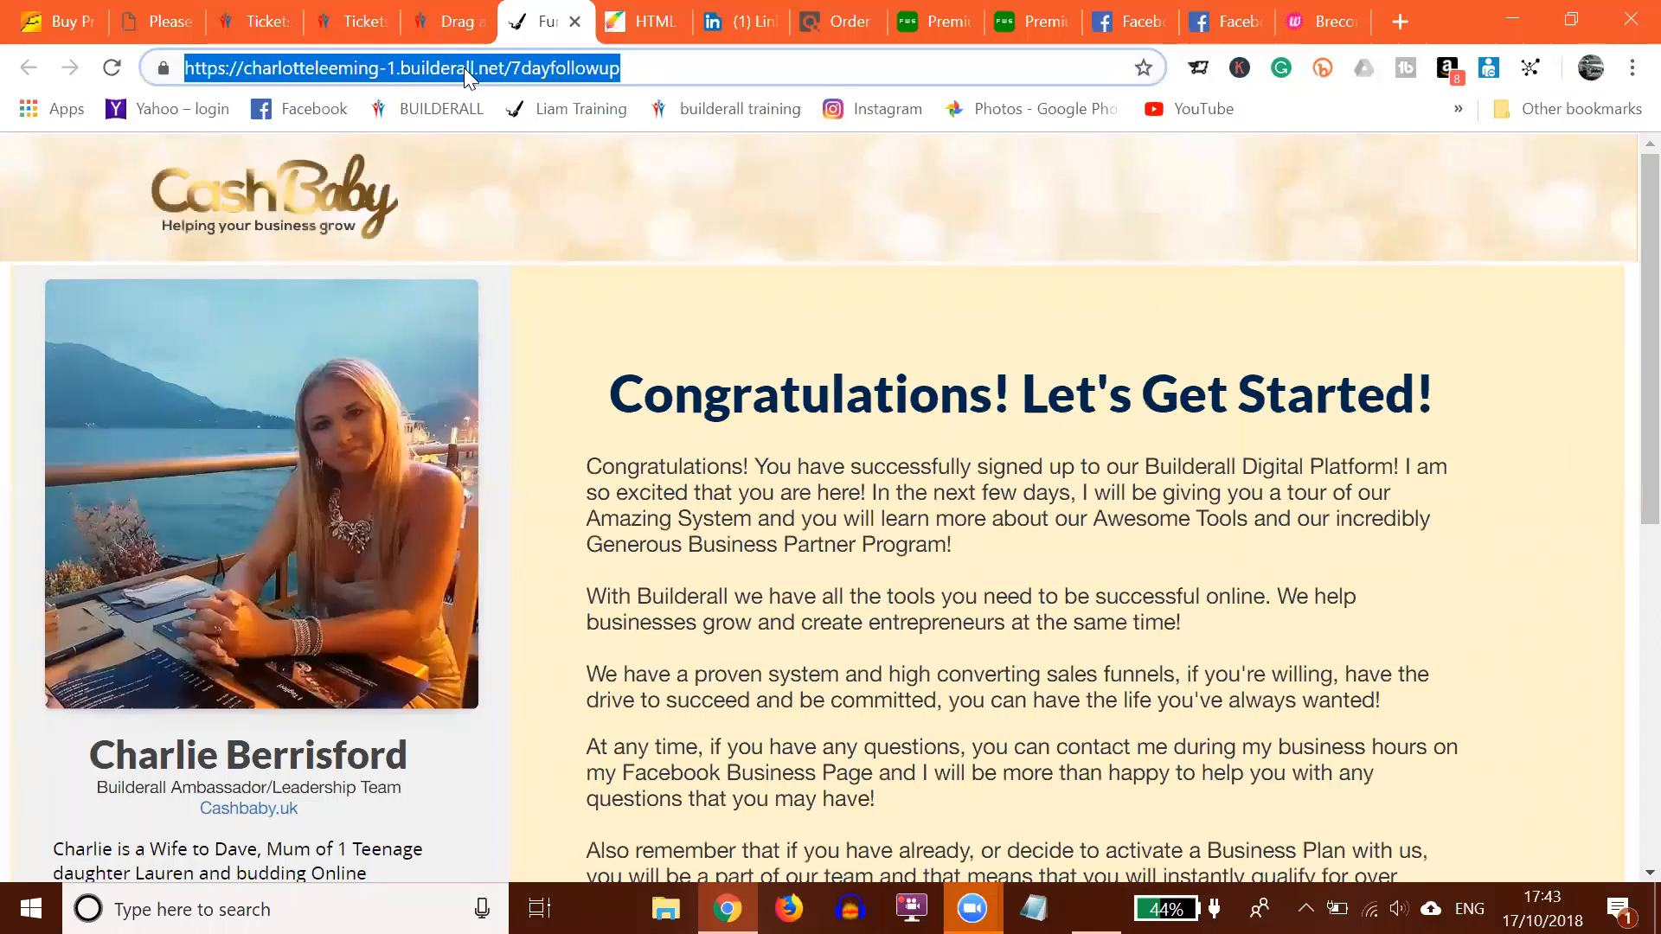
click(556, 110)
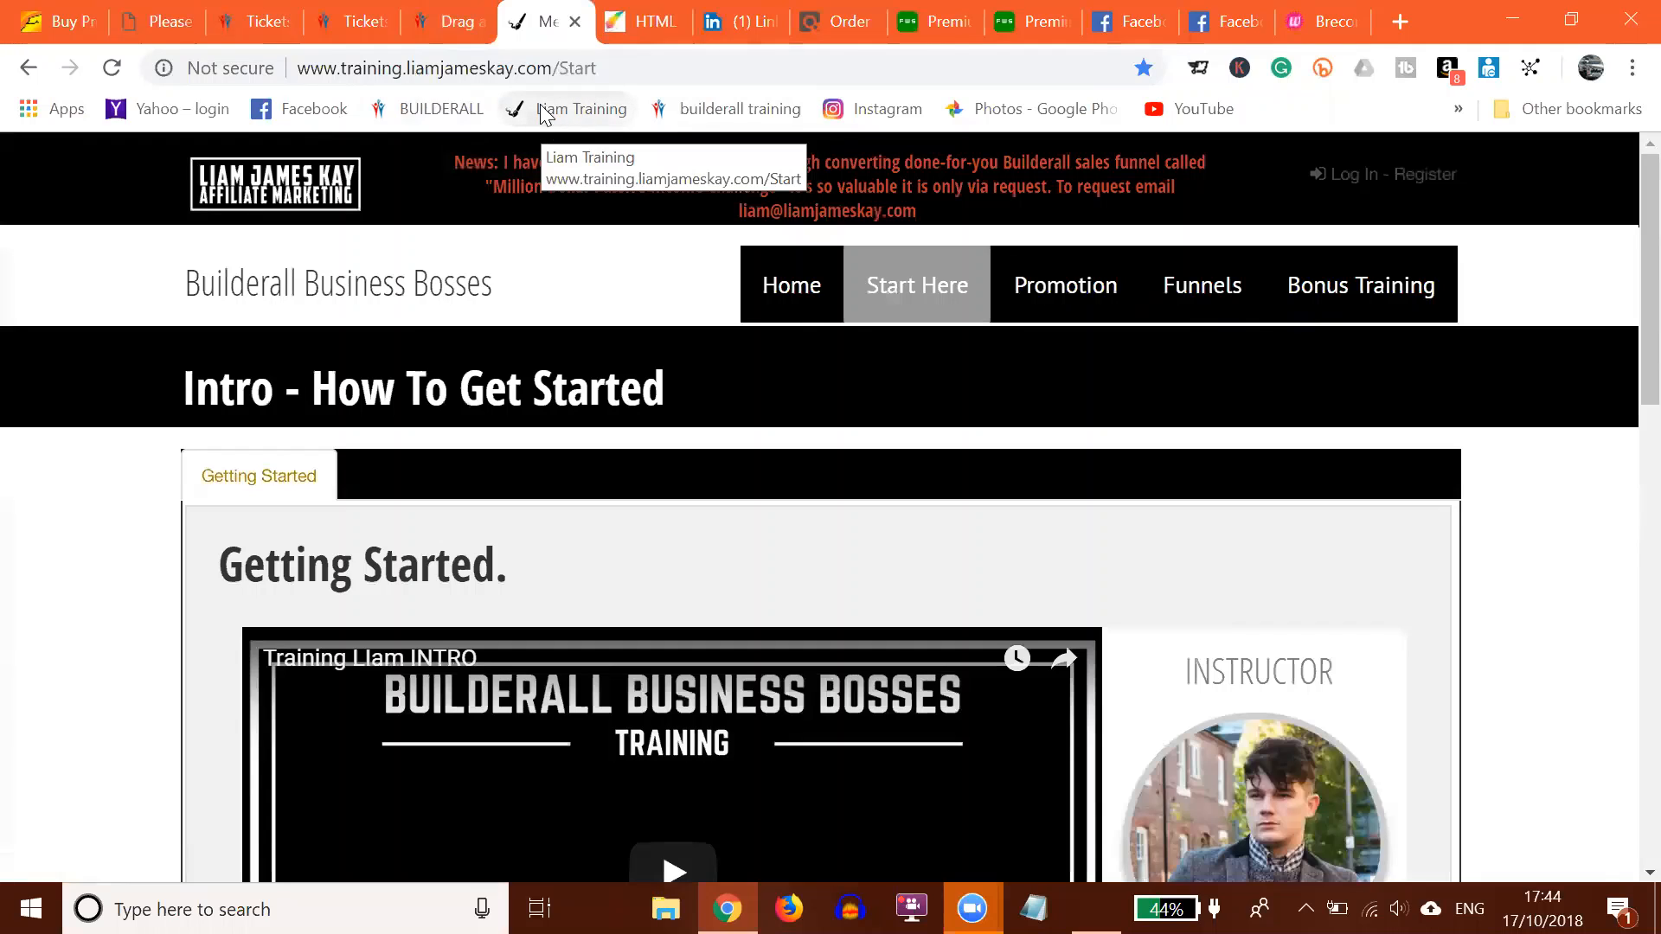
click(28, 68)
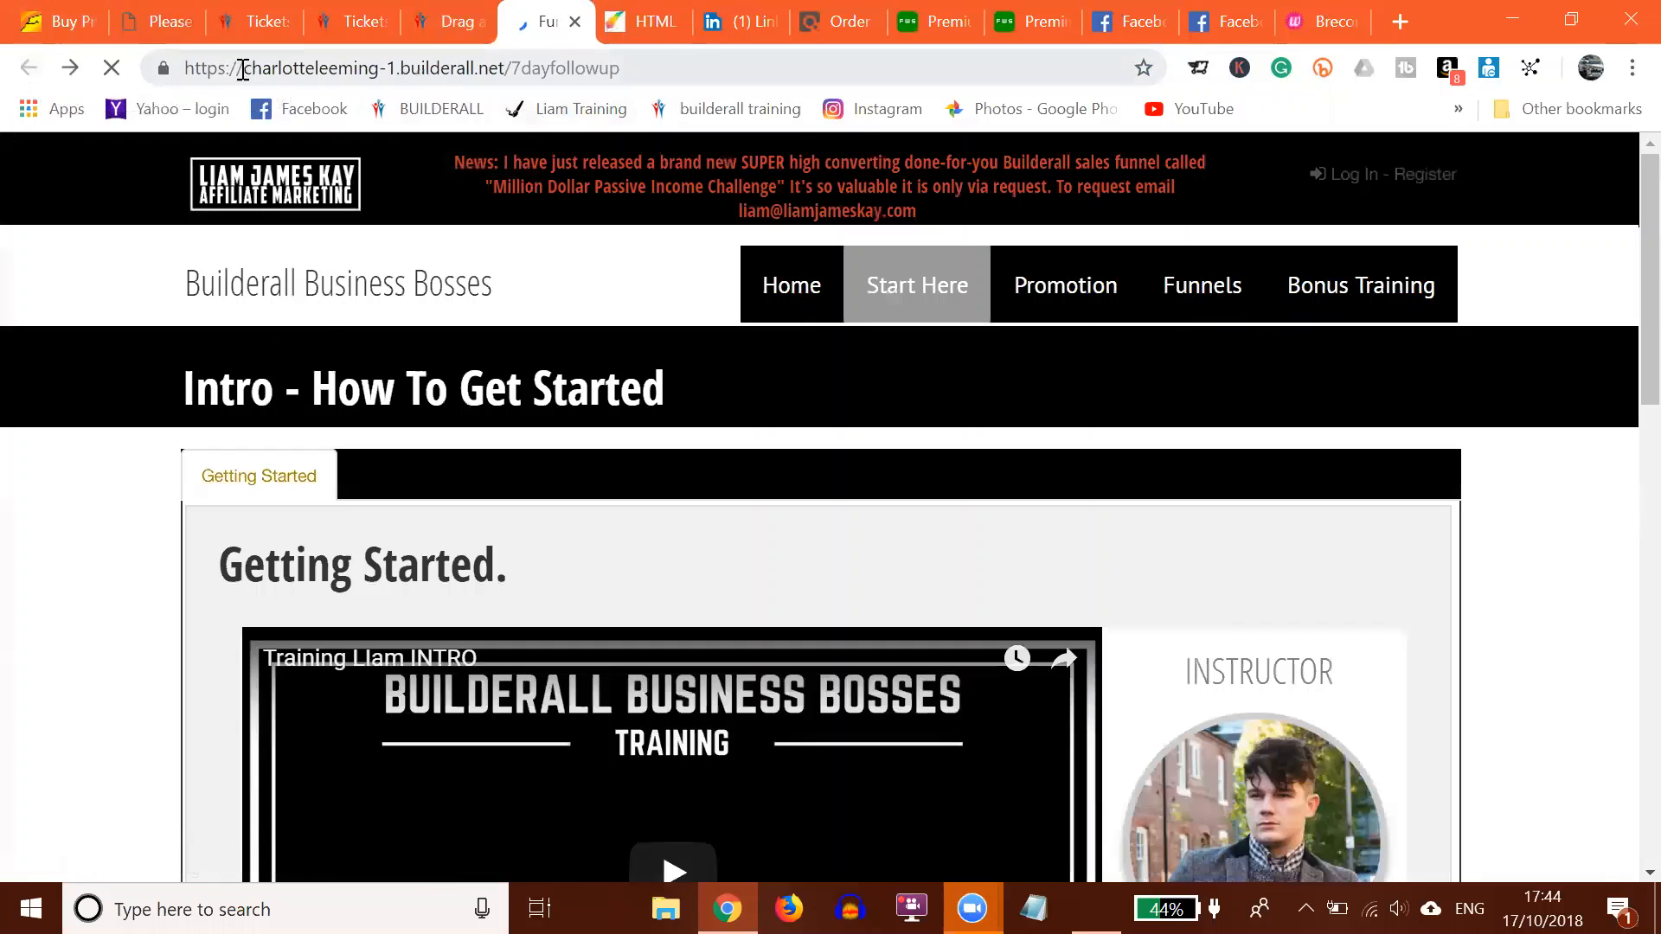